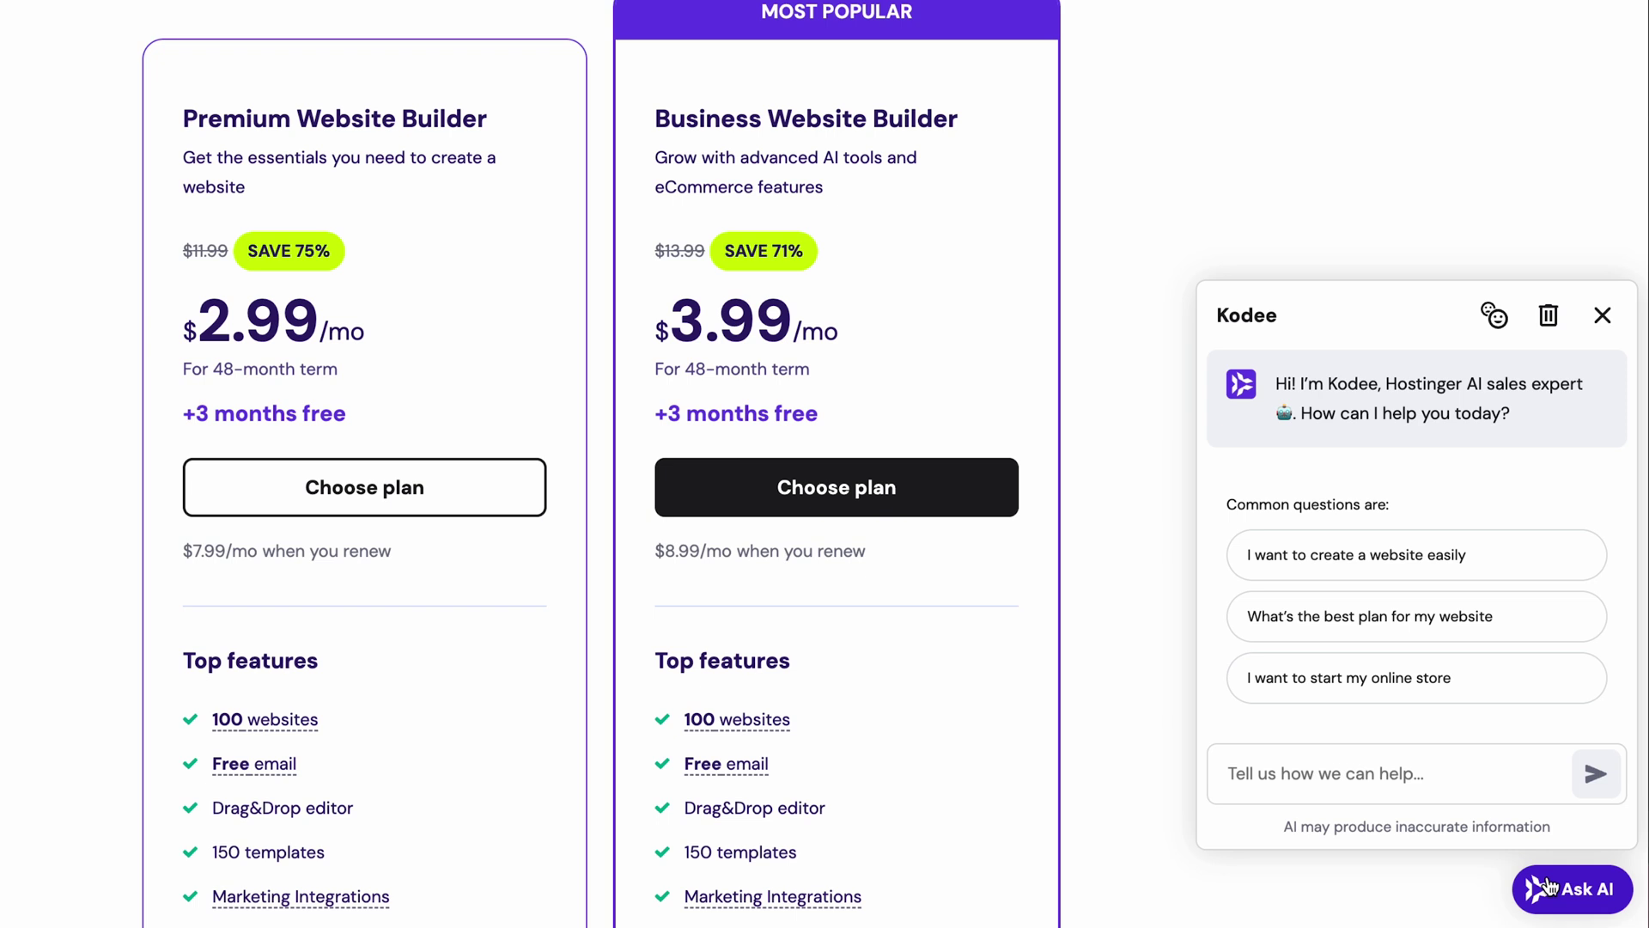
Step: Choose the Business Website Builder plan with a 48 months period and continue to checkout
click(1549, 887)
click(811, 487)
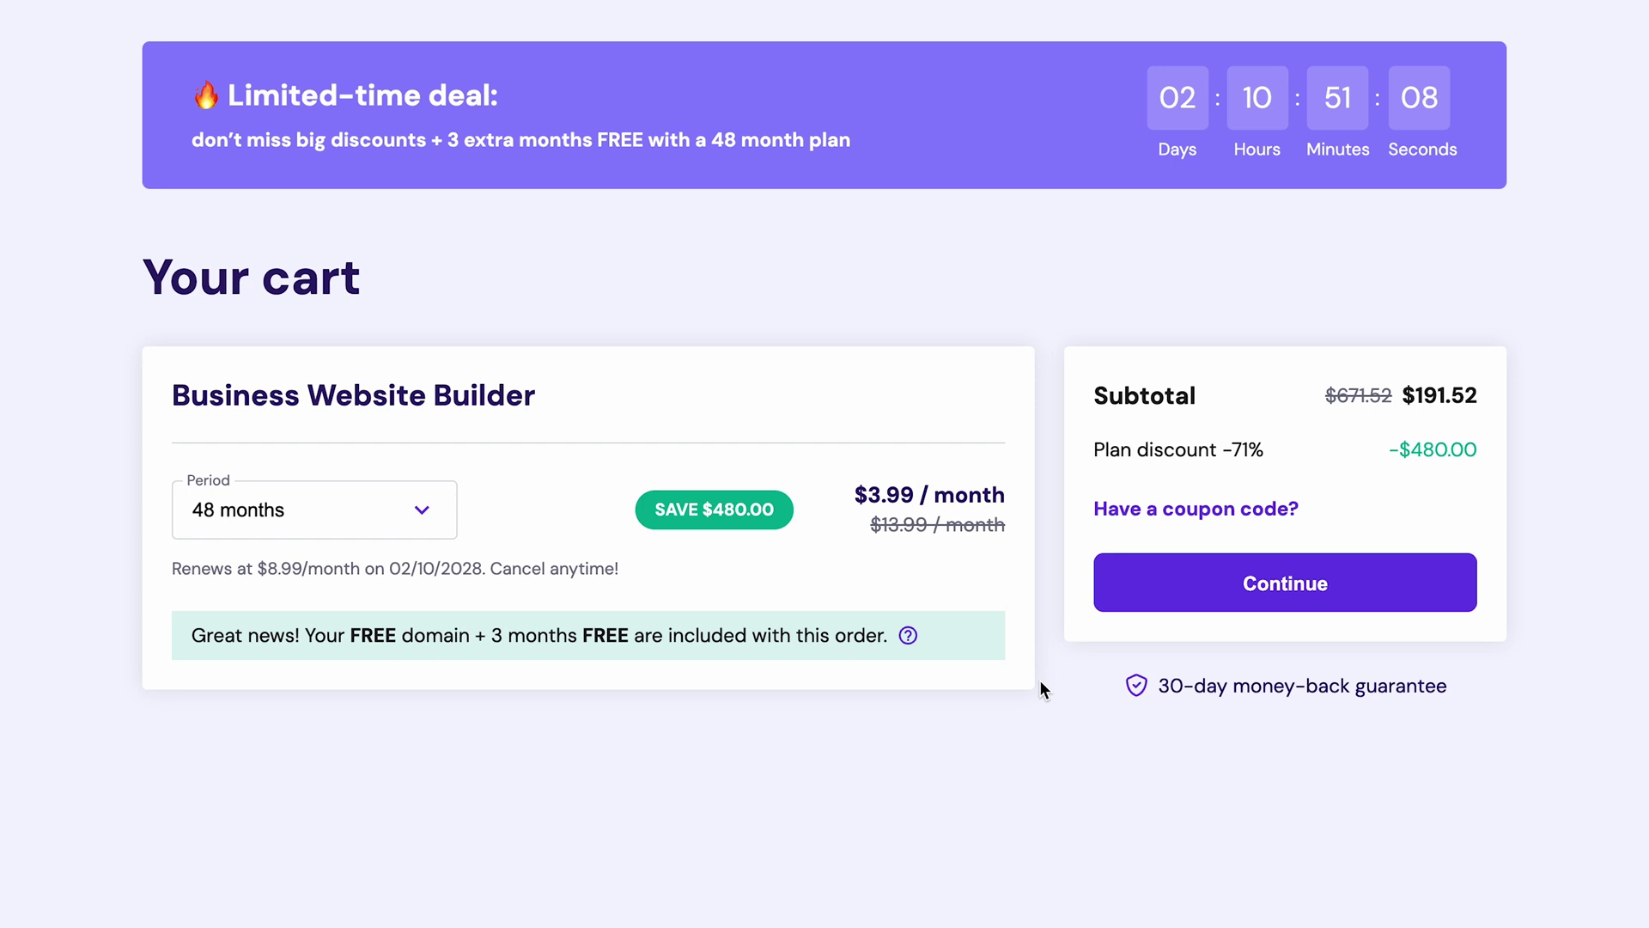
click(430, 522)
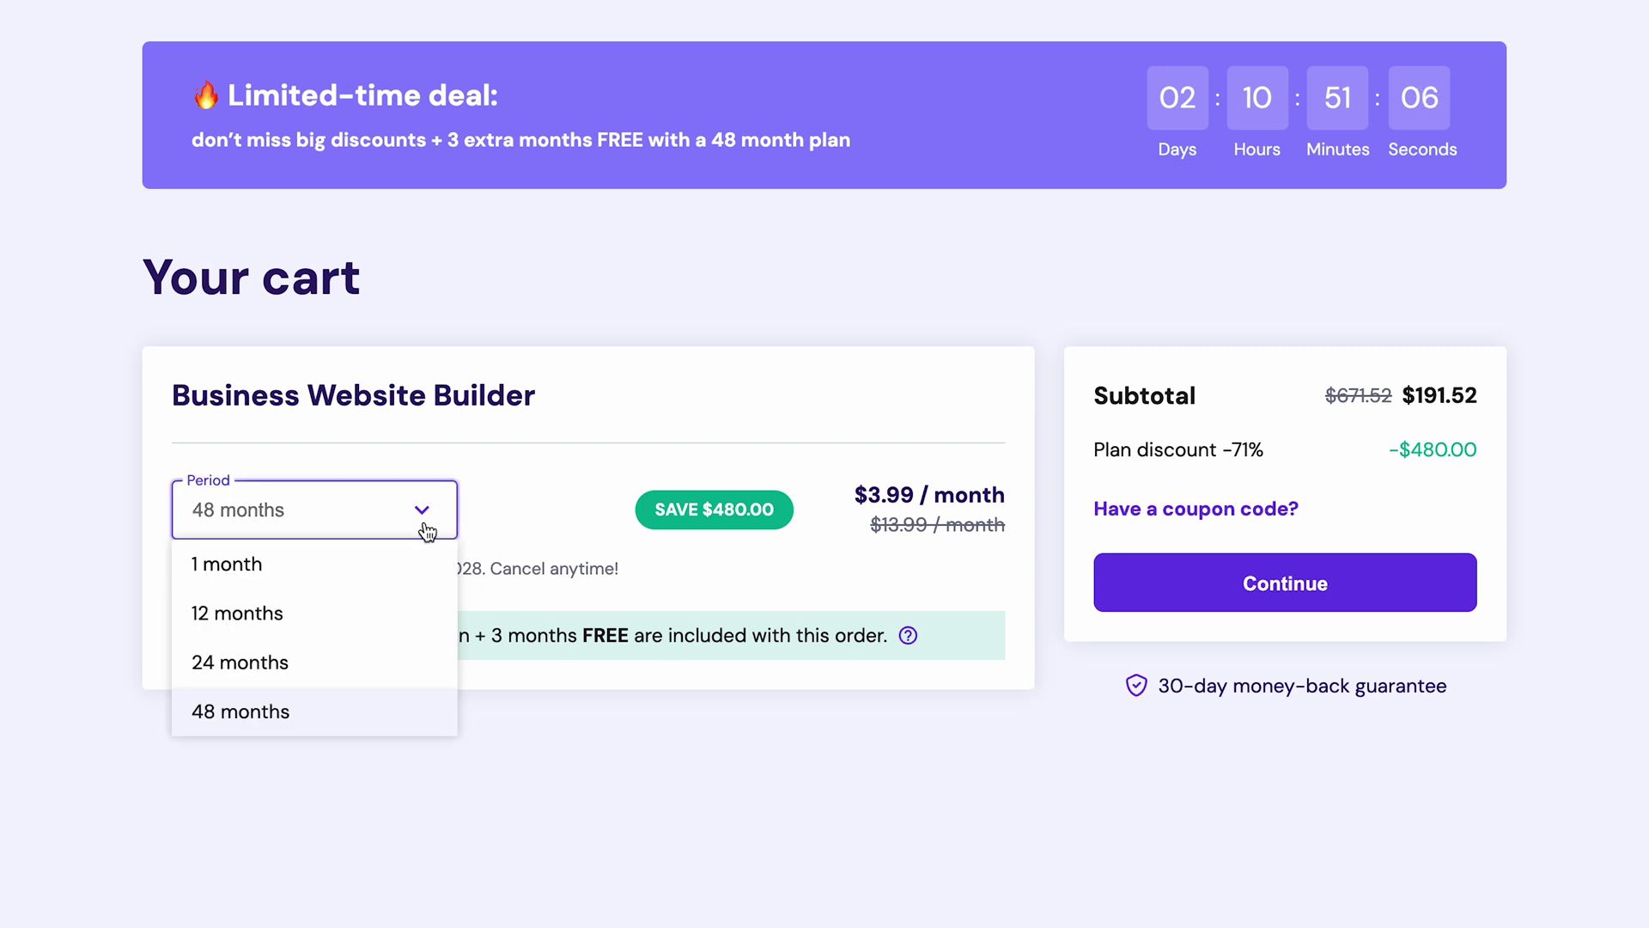
click(348, 711)
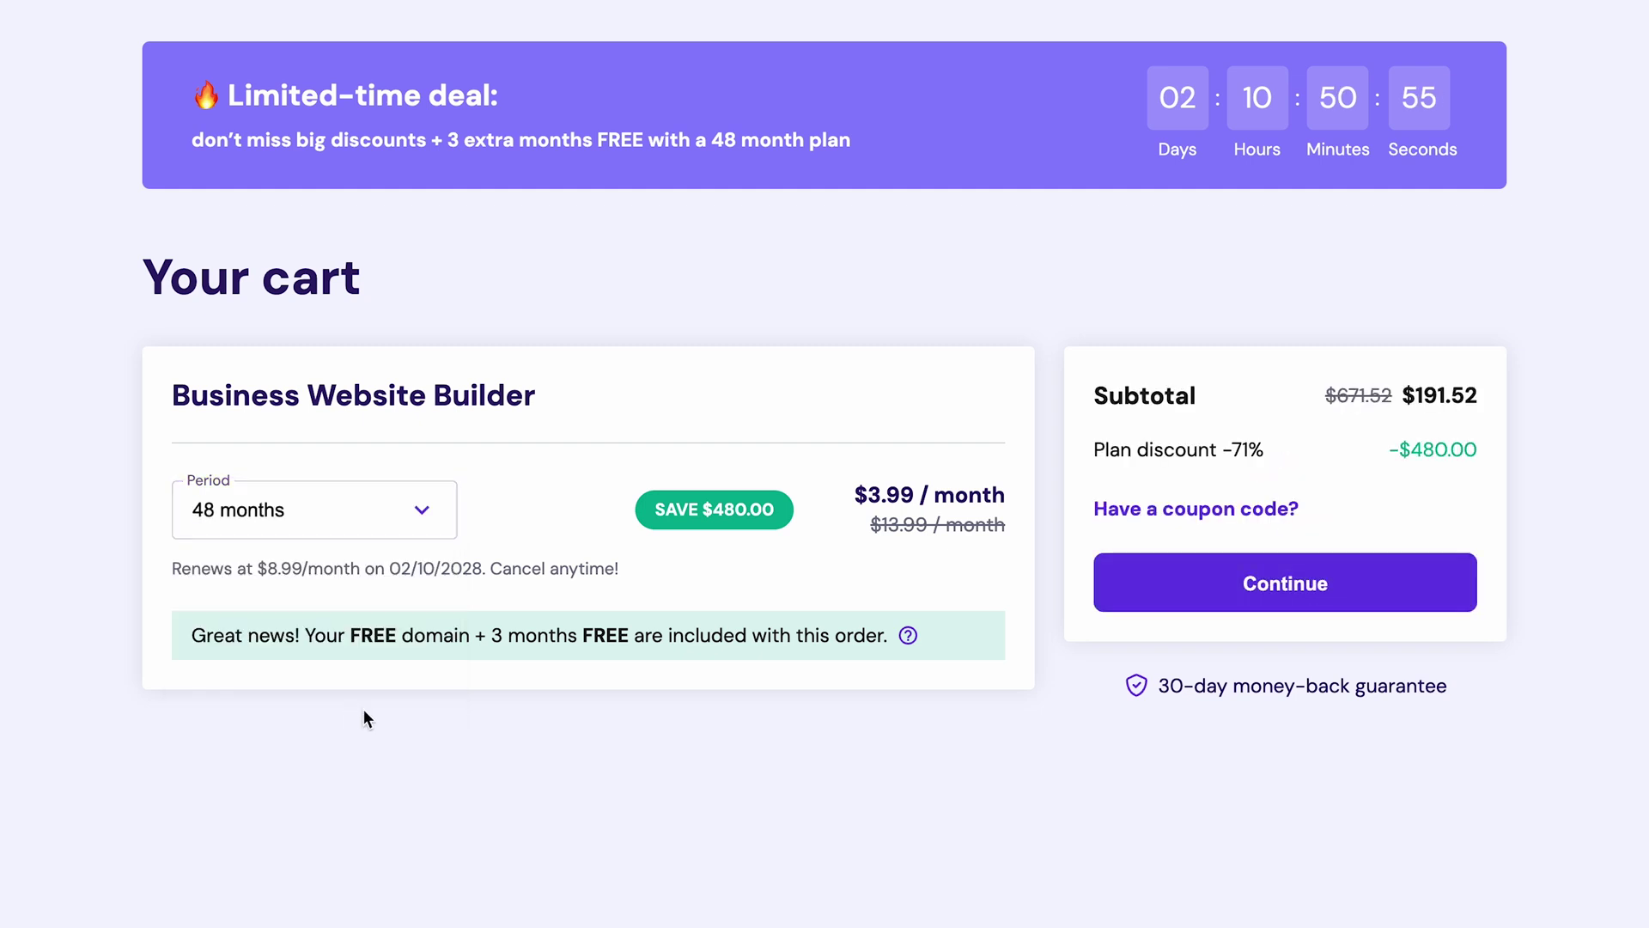
click(1302, 584)
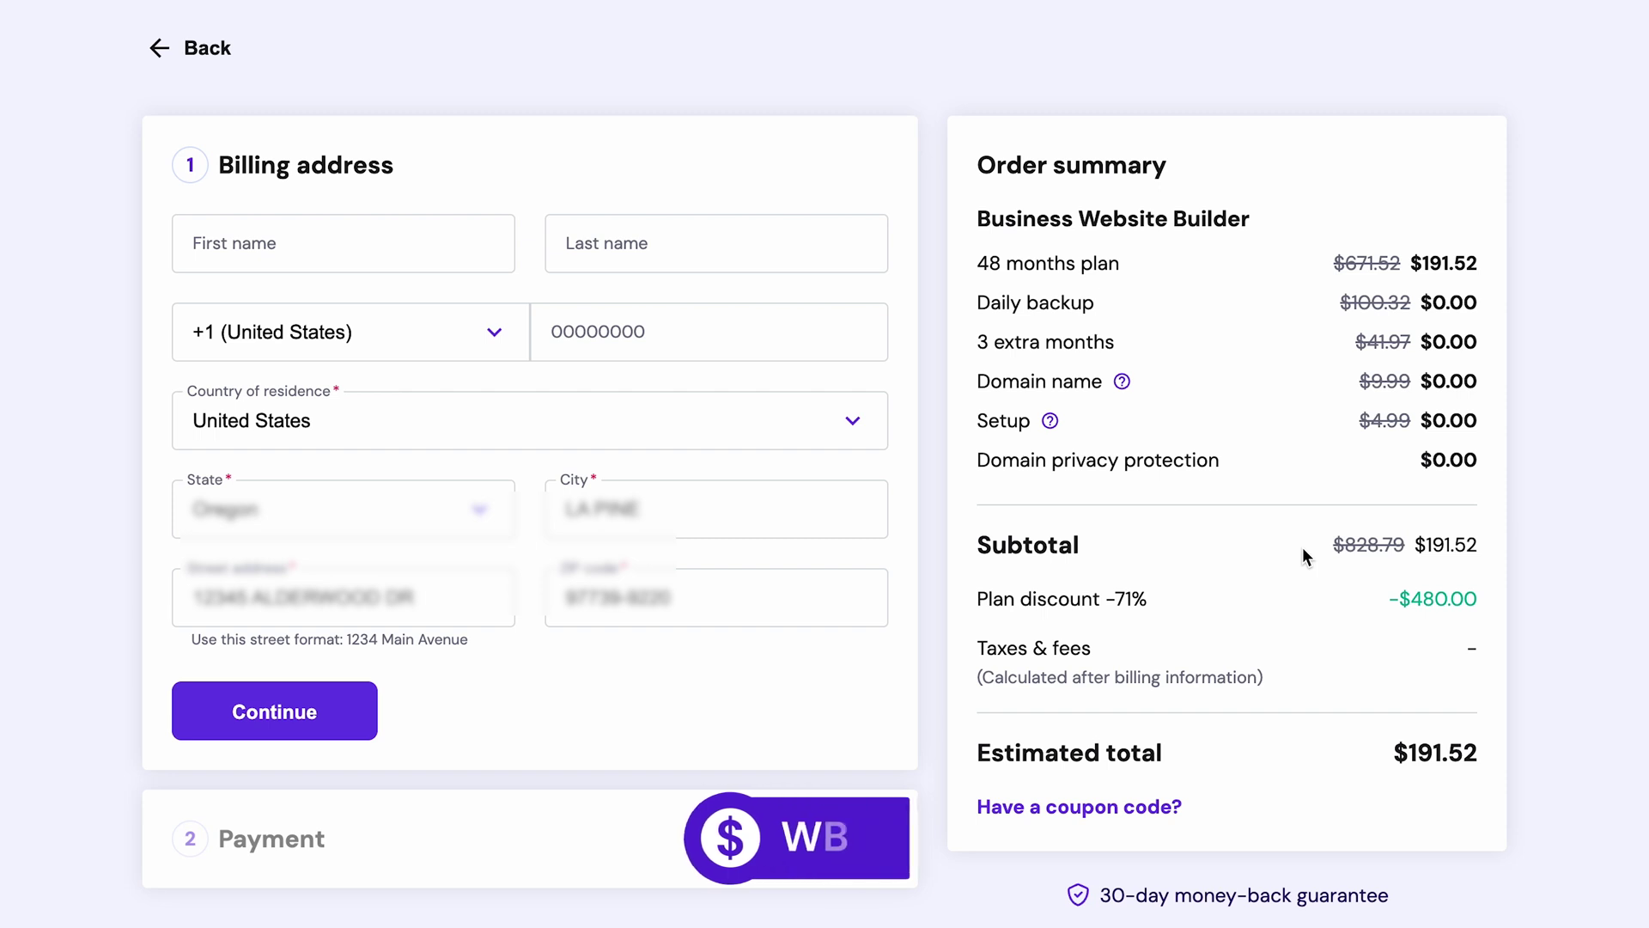
Step: Apply the coupon code WB10 to the order and proceed to payment by Credit Card
click(1126, 808)
click(1127, 878)
text(WB10)
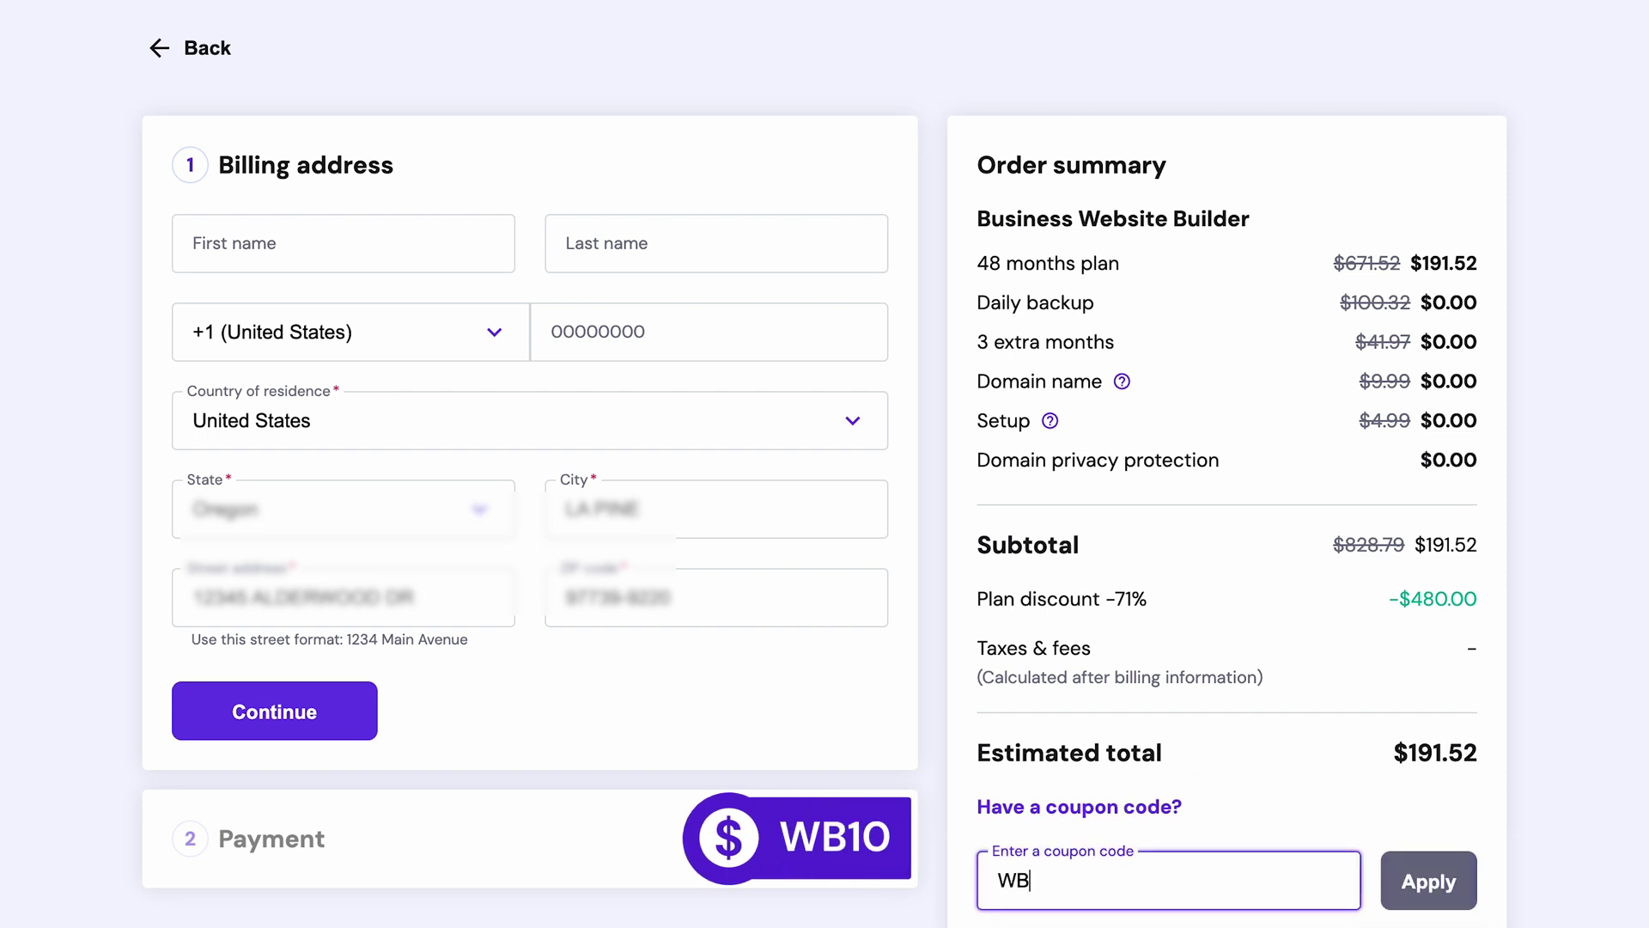
click(1422, 880)
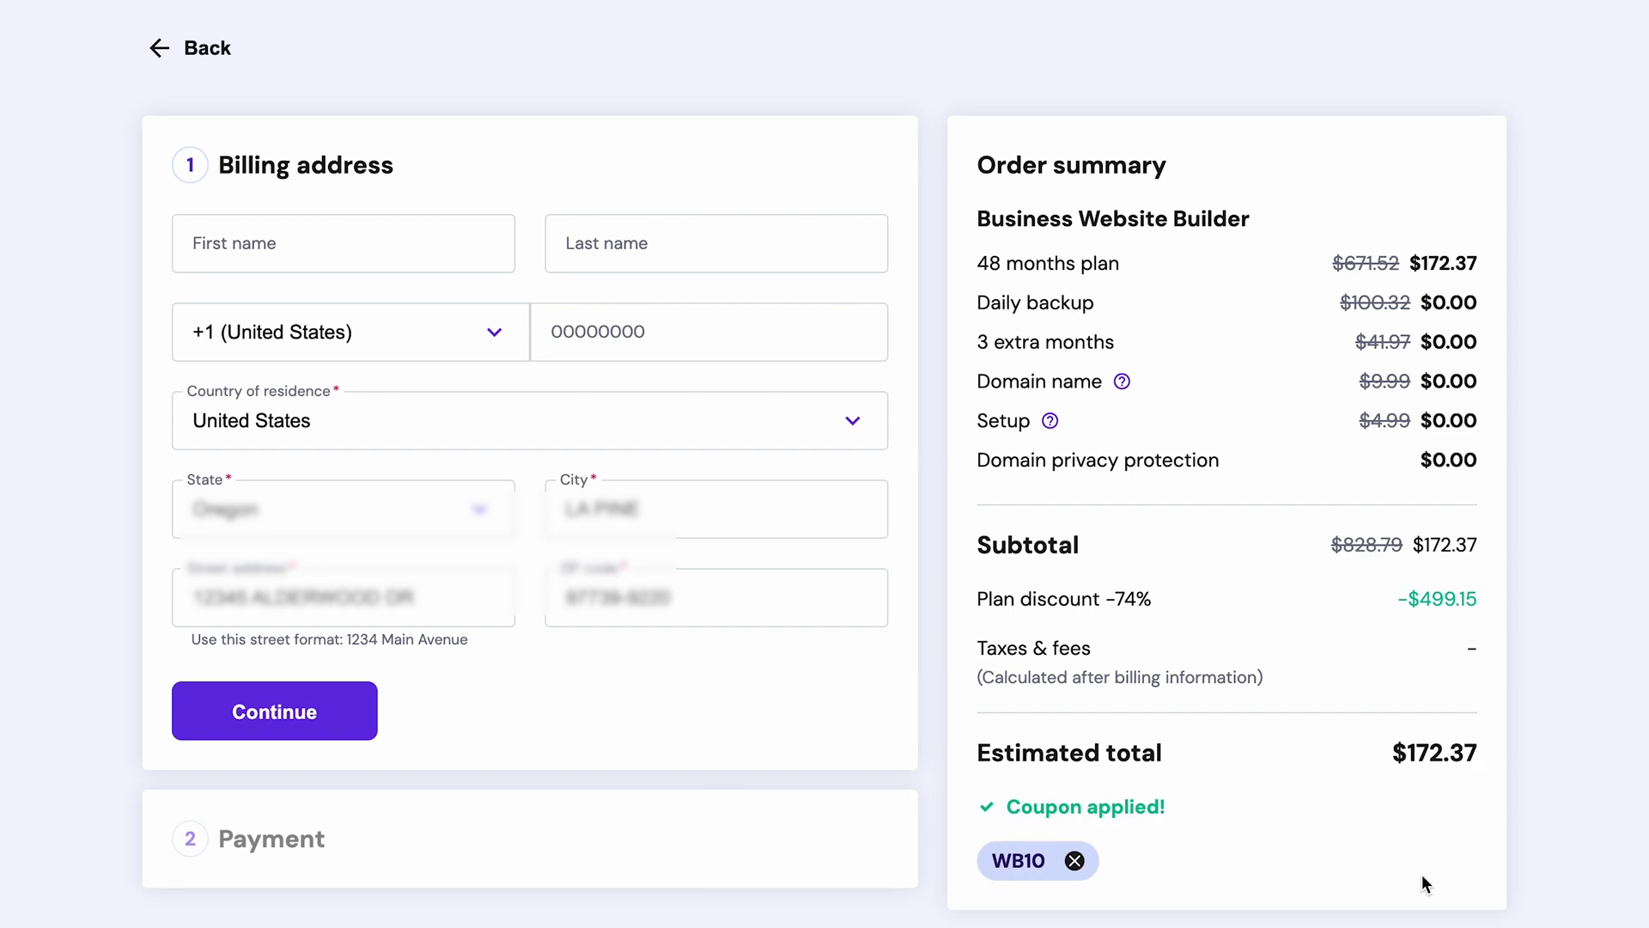
click(359, 739)
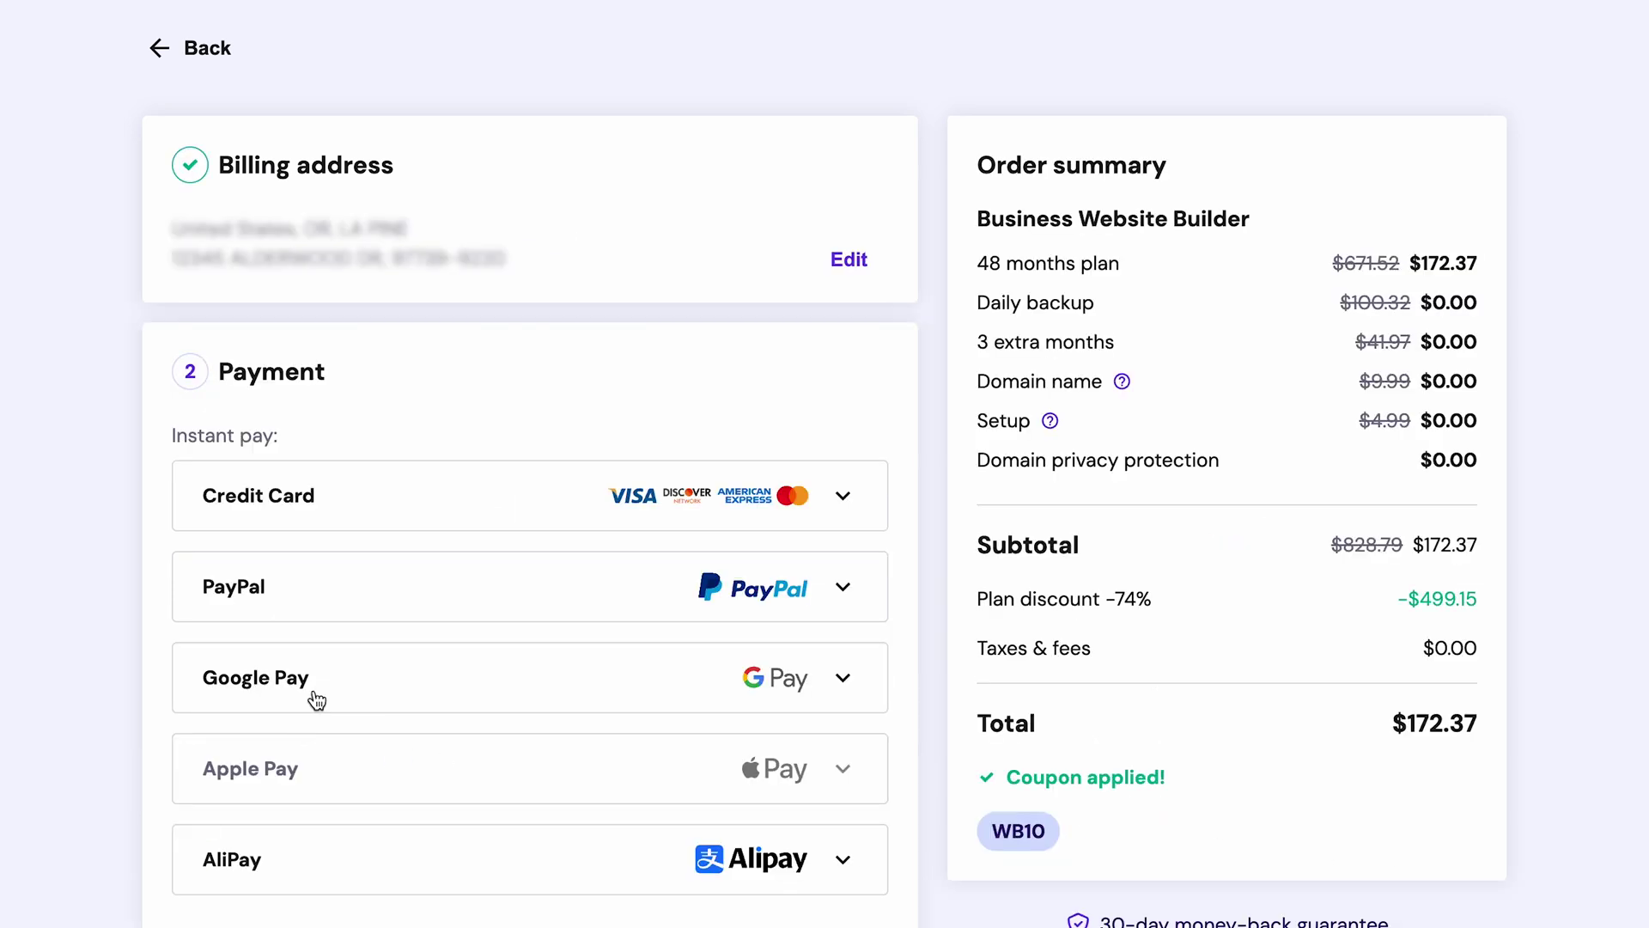
click(396, 522)
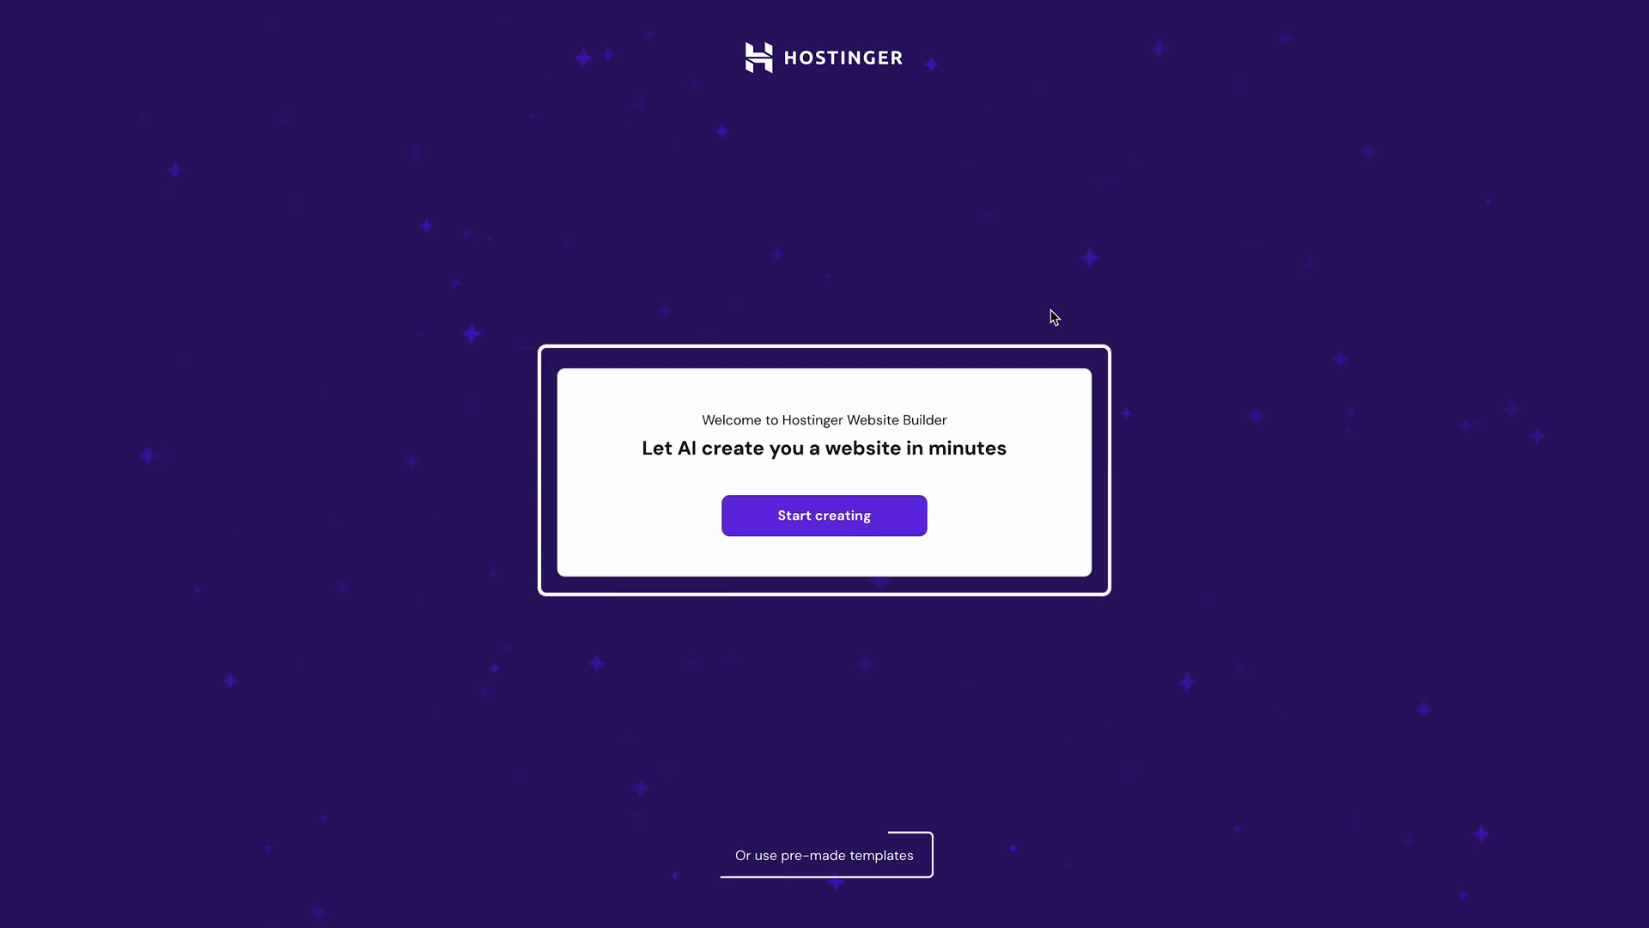
Step: Start creating the site with AI, setting the website type to Business showcase and the brand name to Yoga Home
click(835, 523)
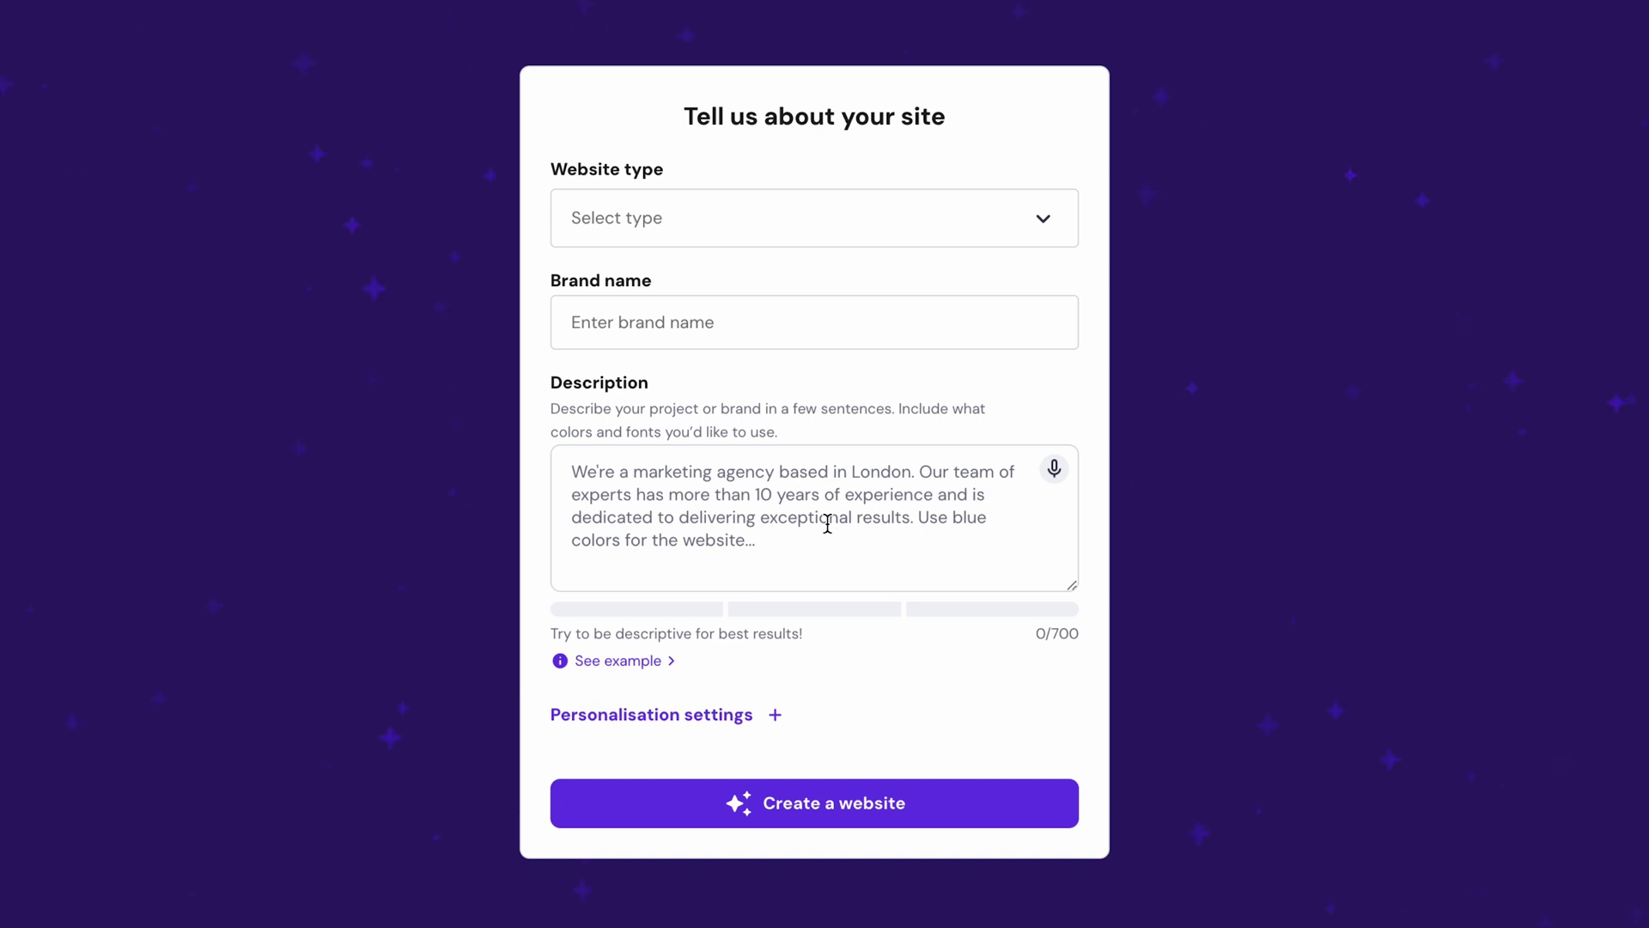
click(803, 220)
click(791, 276)
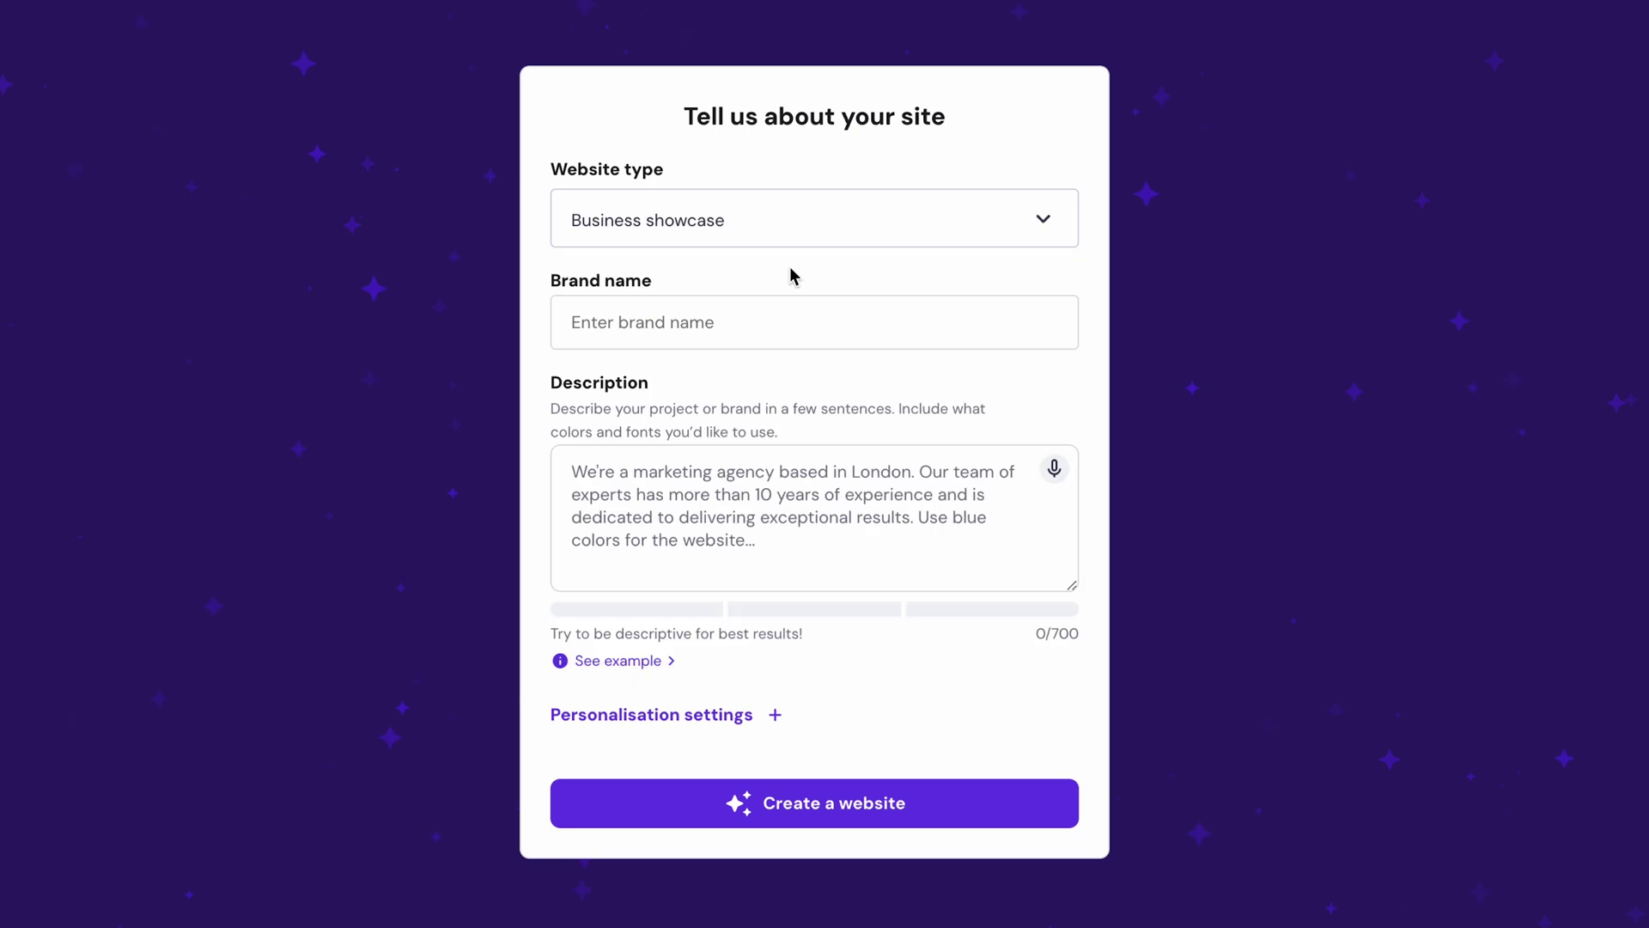
click(757, 323)
text(Yoga Home)
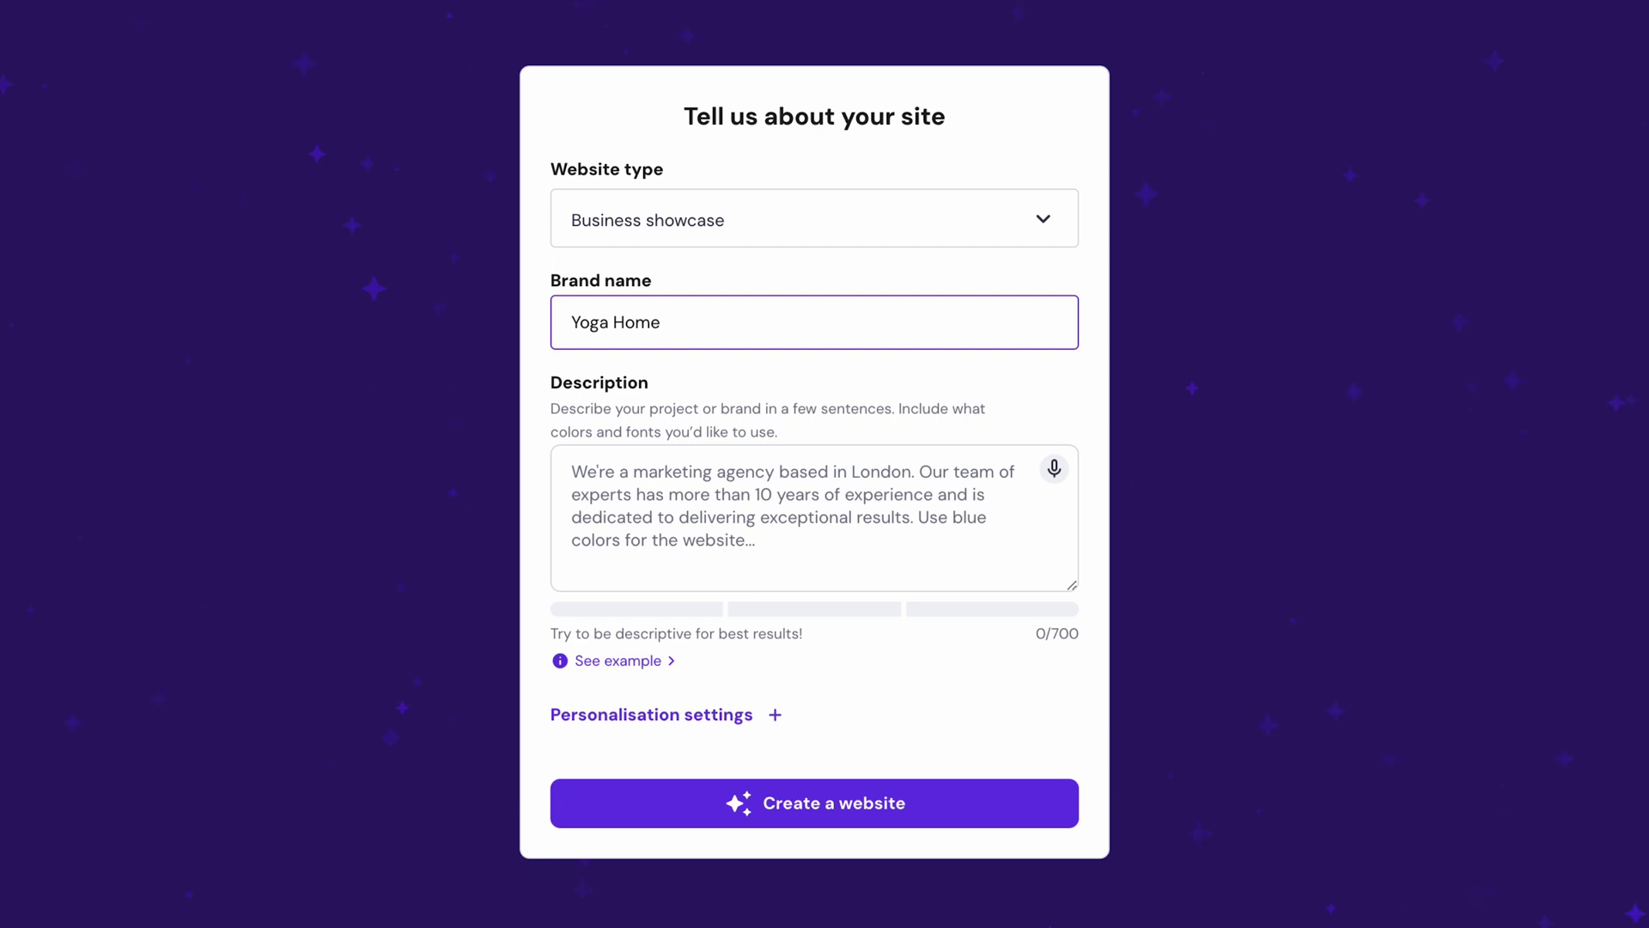
Step: Describe a small yoga studio for a healthy body and soul, offering group and individual classes, with a minimalistic, calm, and nature-inspired website
click(758, 503)
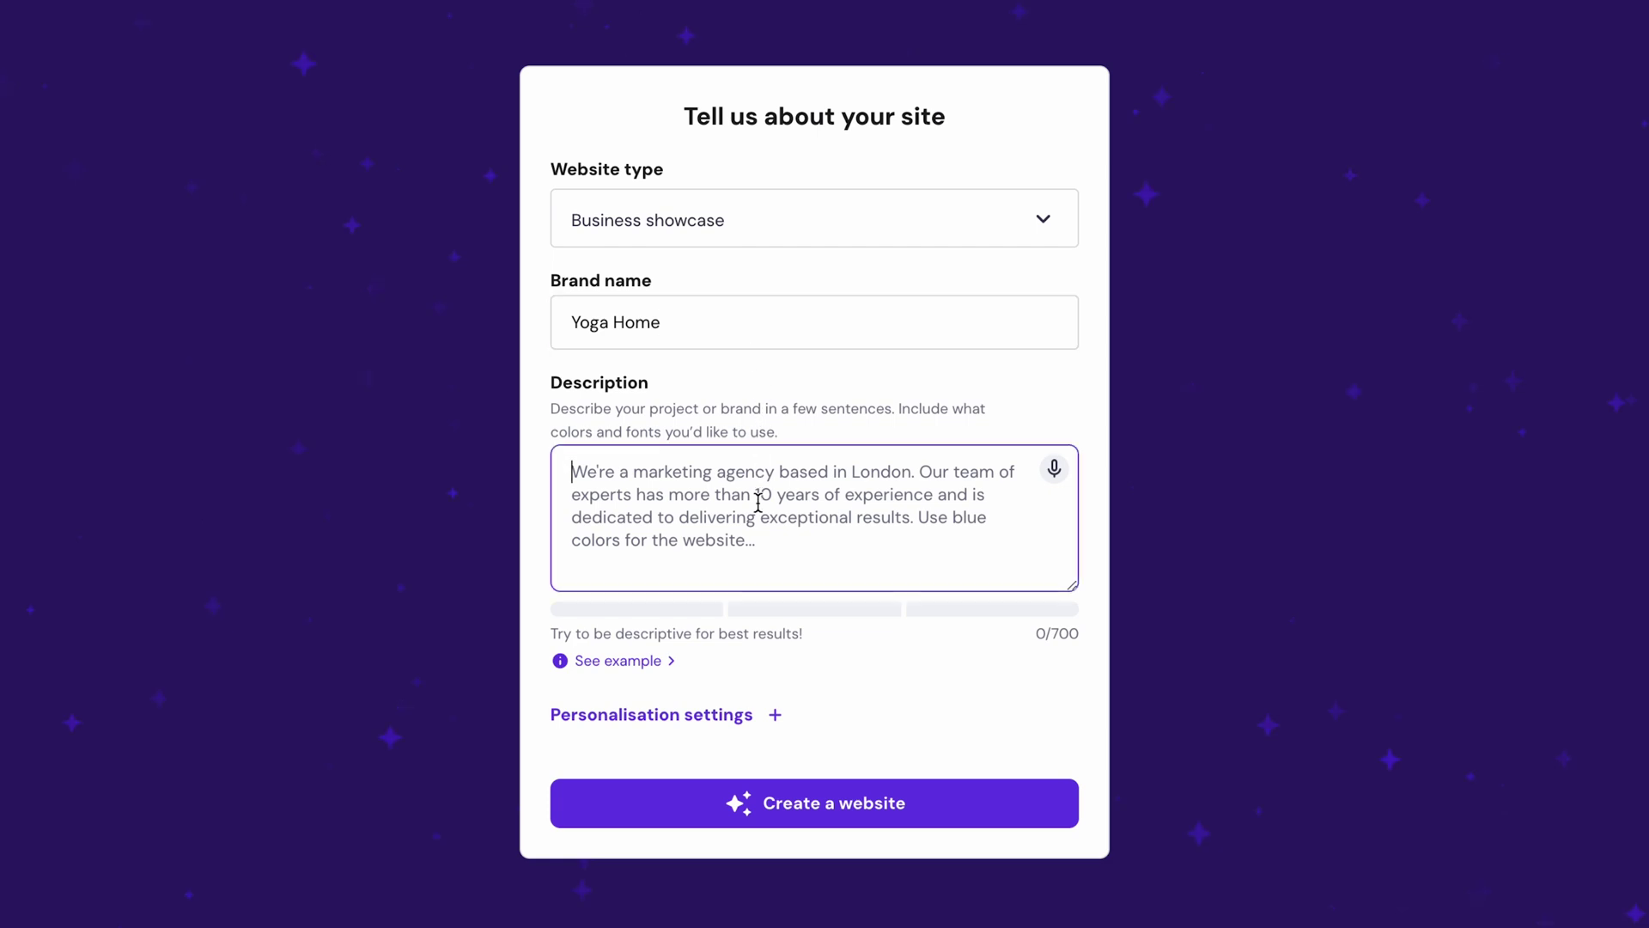
text(It’s a small yoga studio for a healthy body and soul. We offer group and individual classes. The website should be minimalistic, calm, and nature-inspired.)
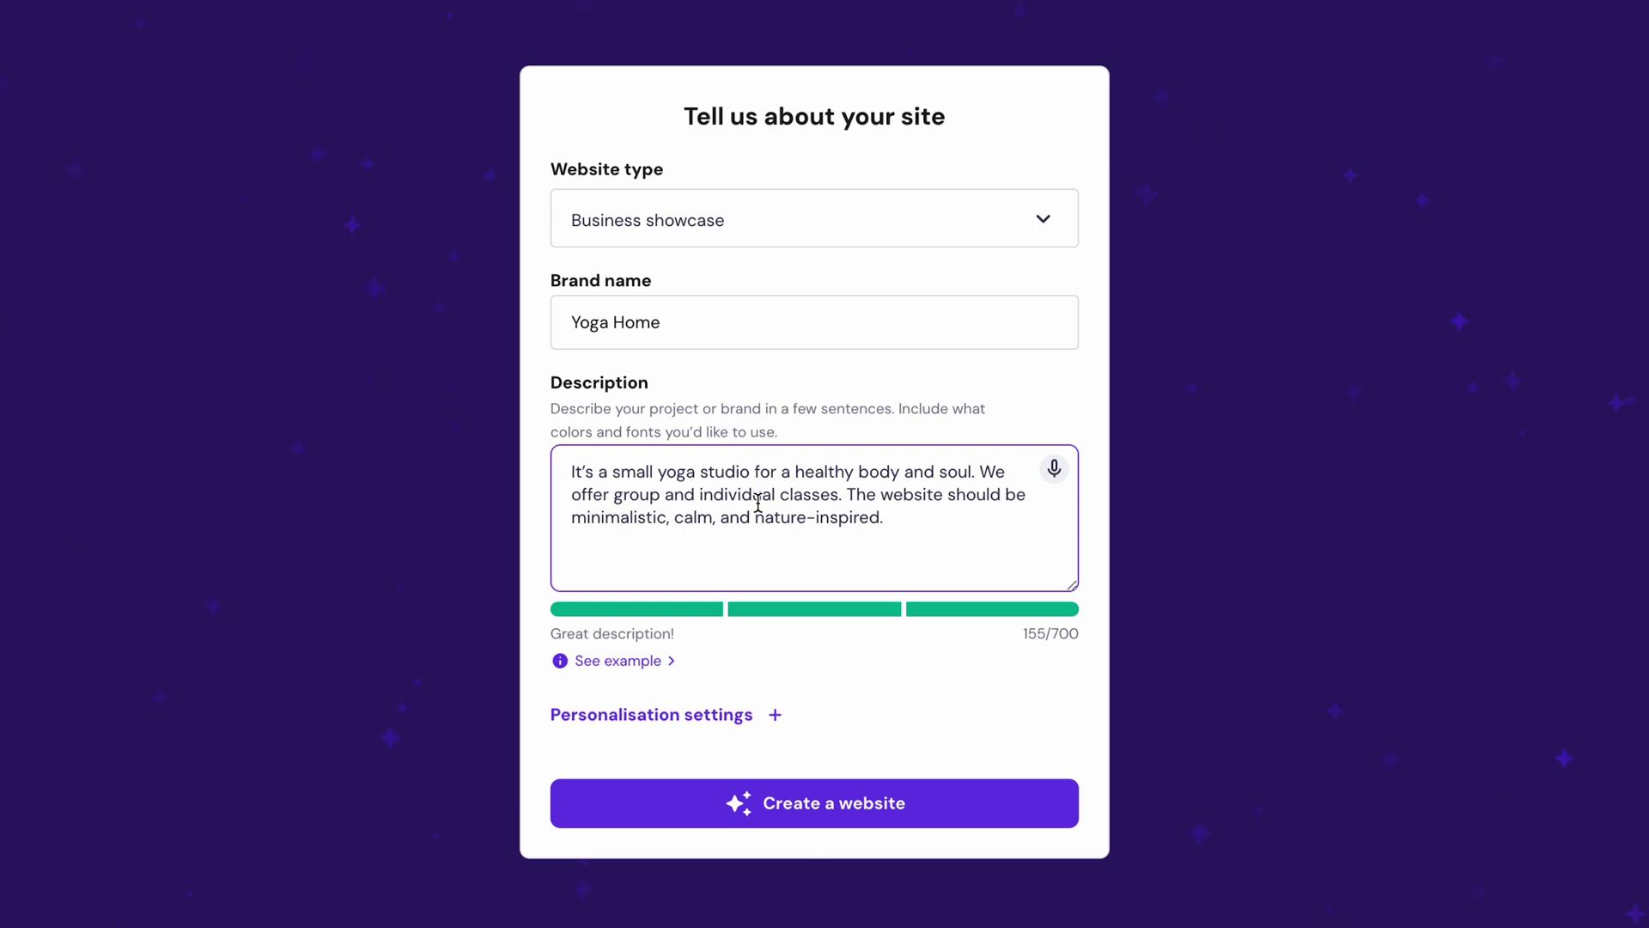
Step: Set the colors to Surprise me in the personalisation settings and create the website
click(703, 718)
click(760, 771)
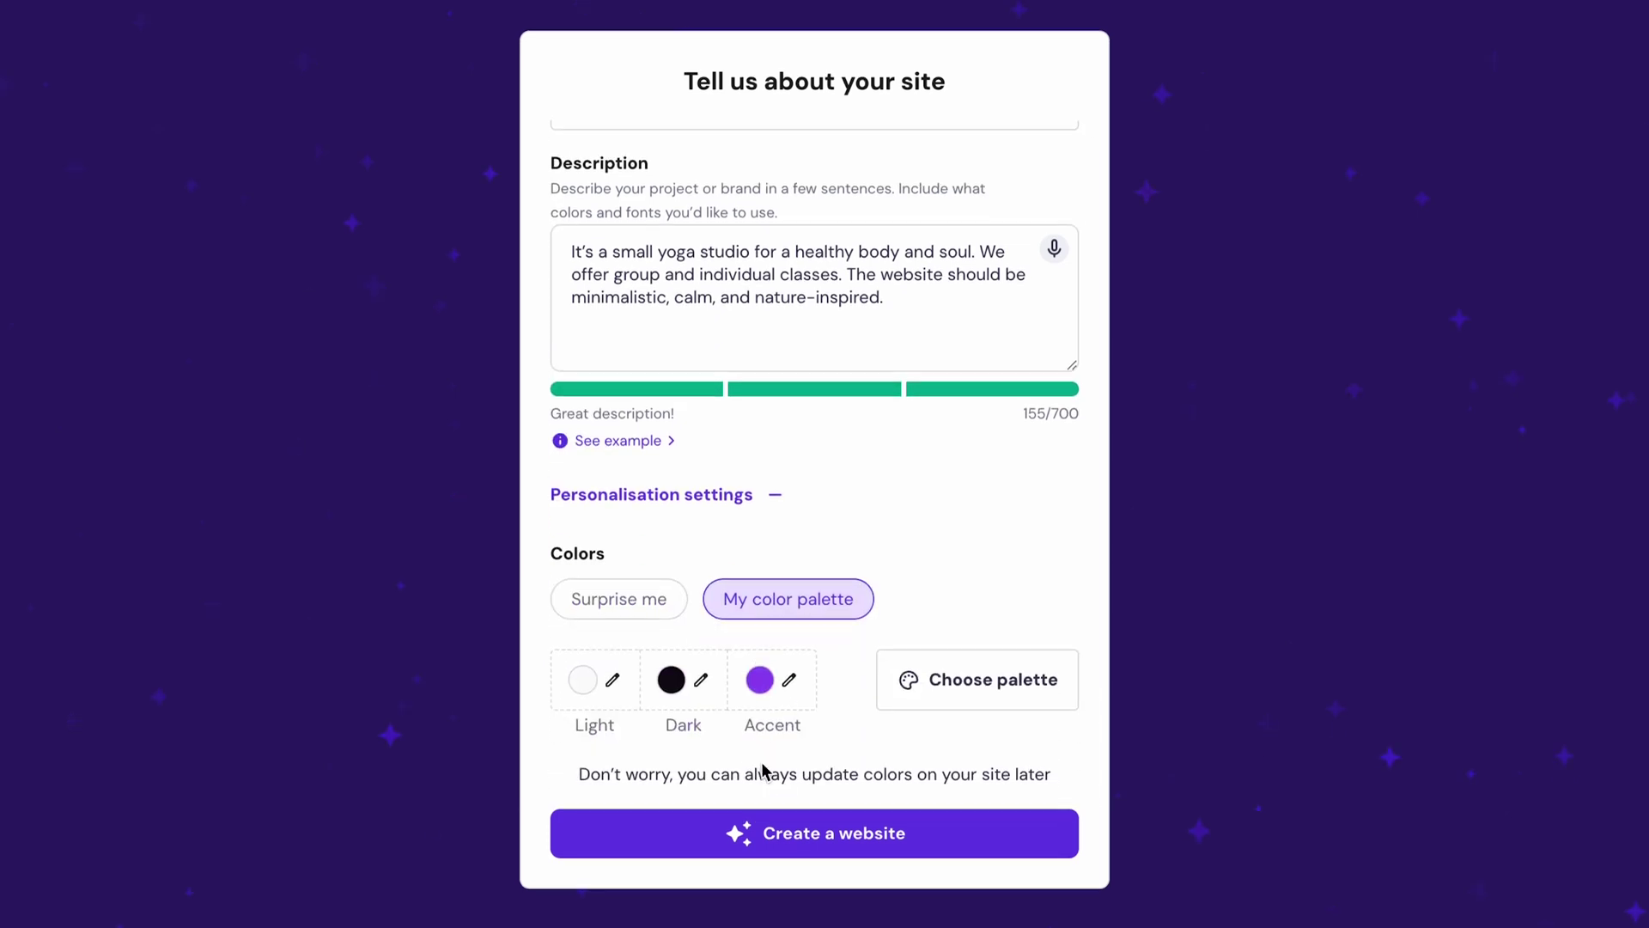
click(642, 612)
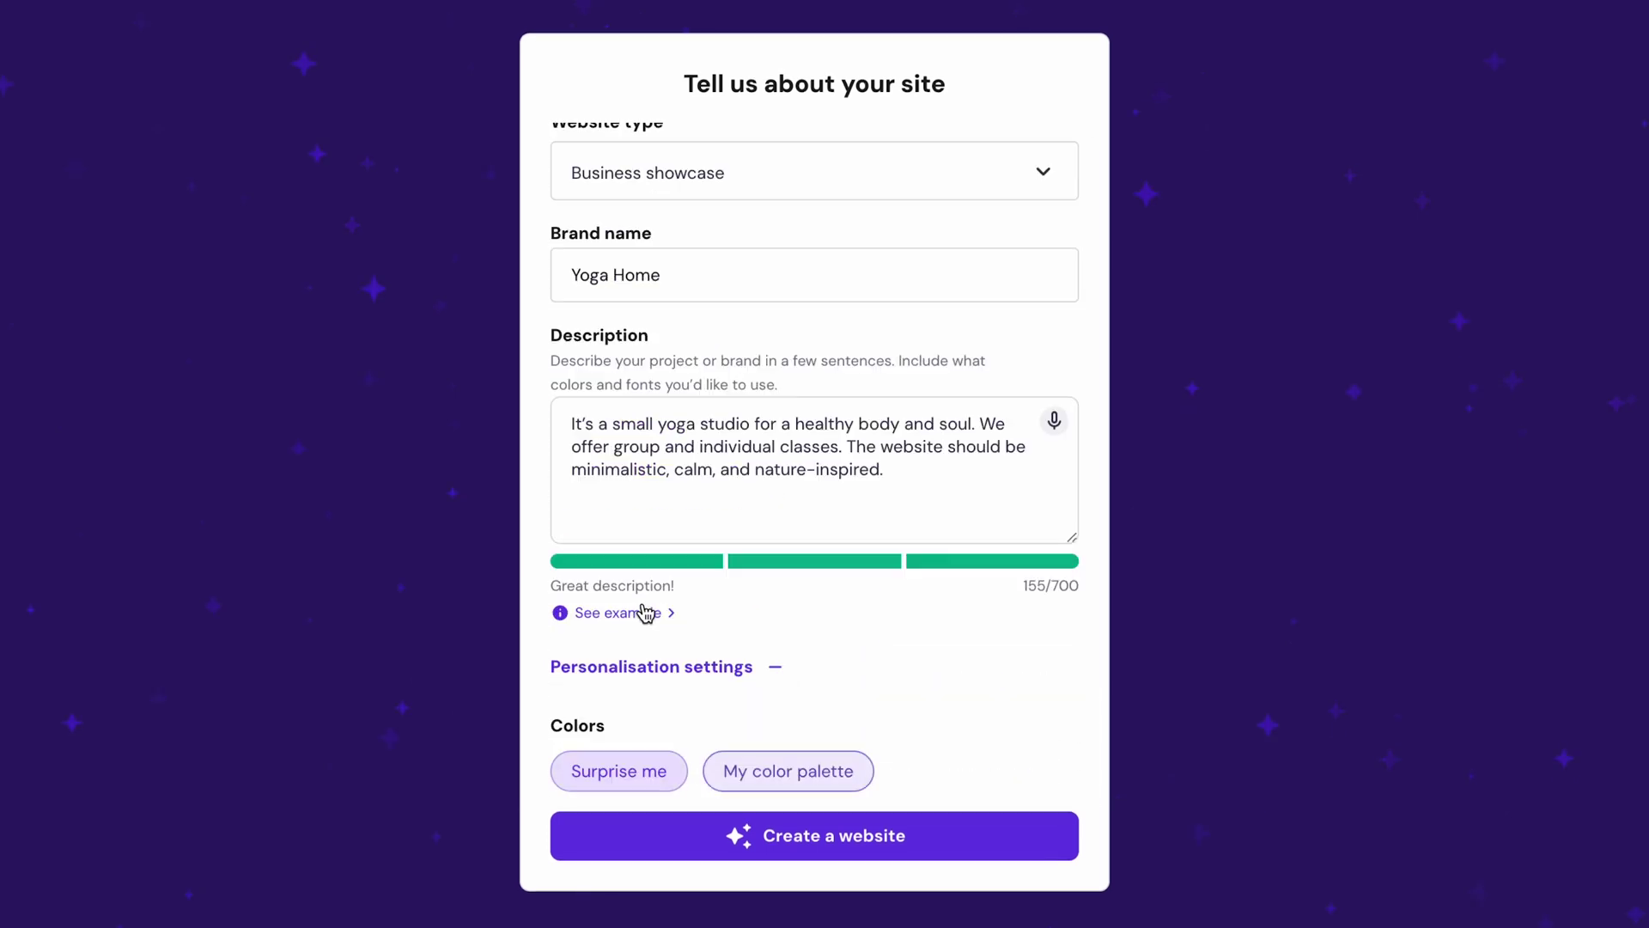
click(825, 836)
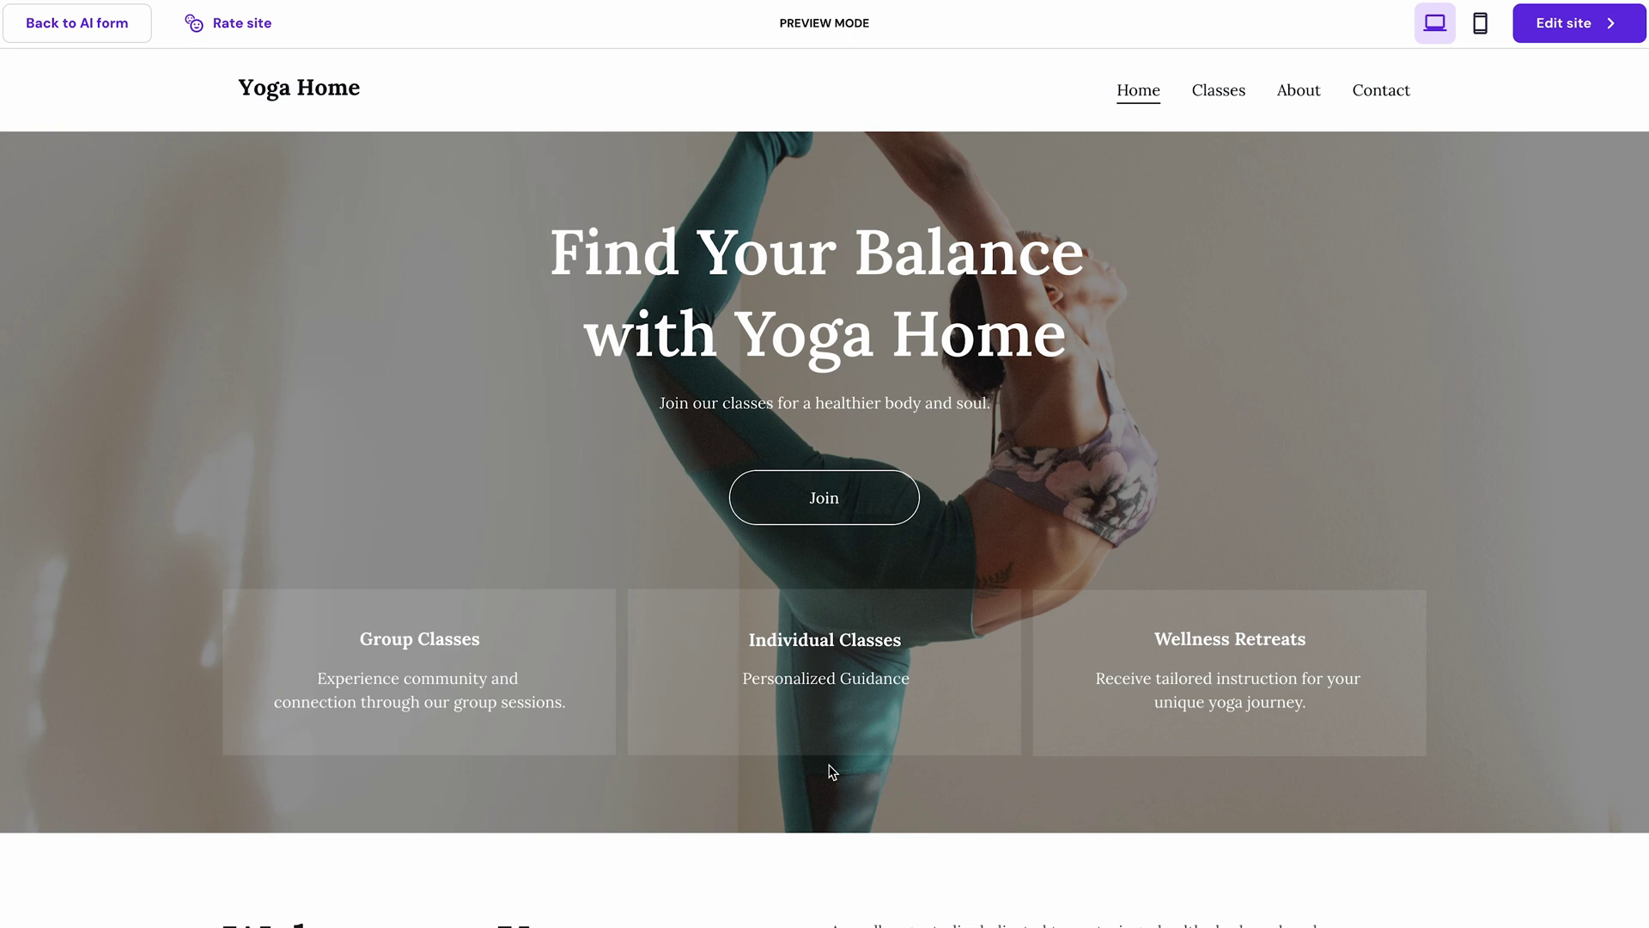
Step: Review the generated Yoga Home home page and open the site for editing
scroll(832, 770, down, 6)
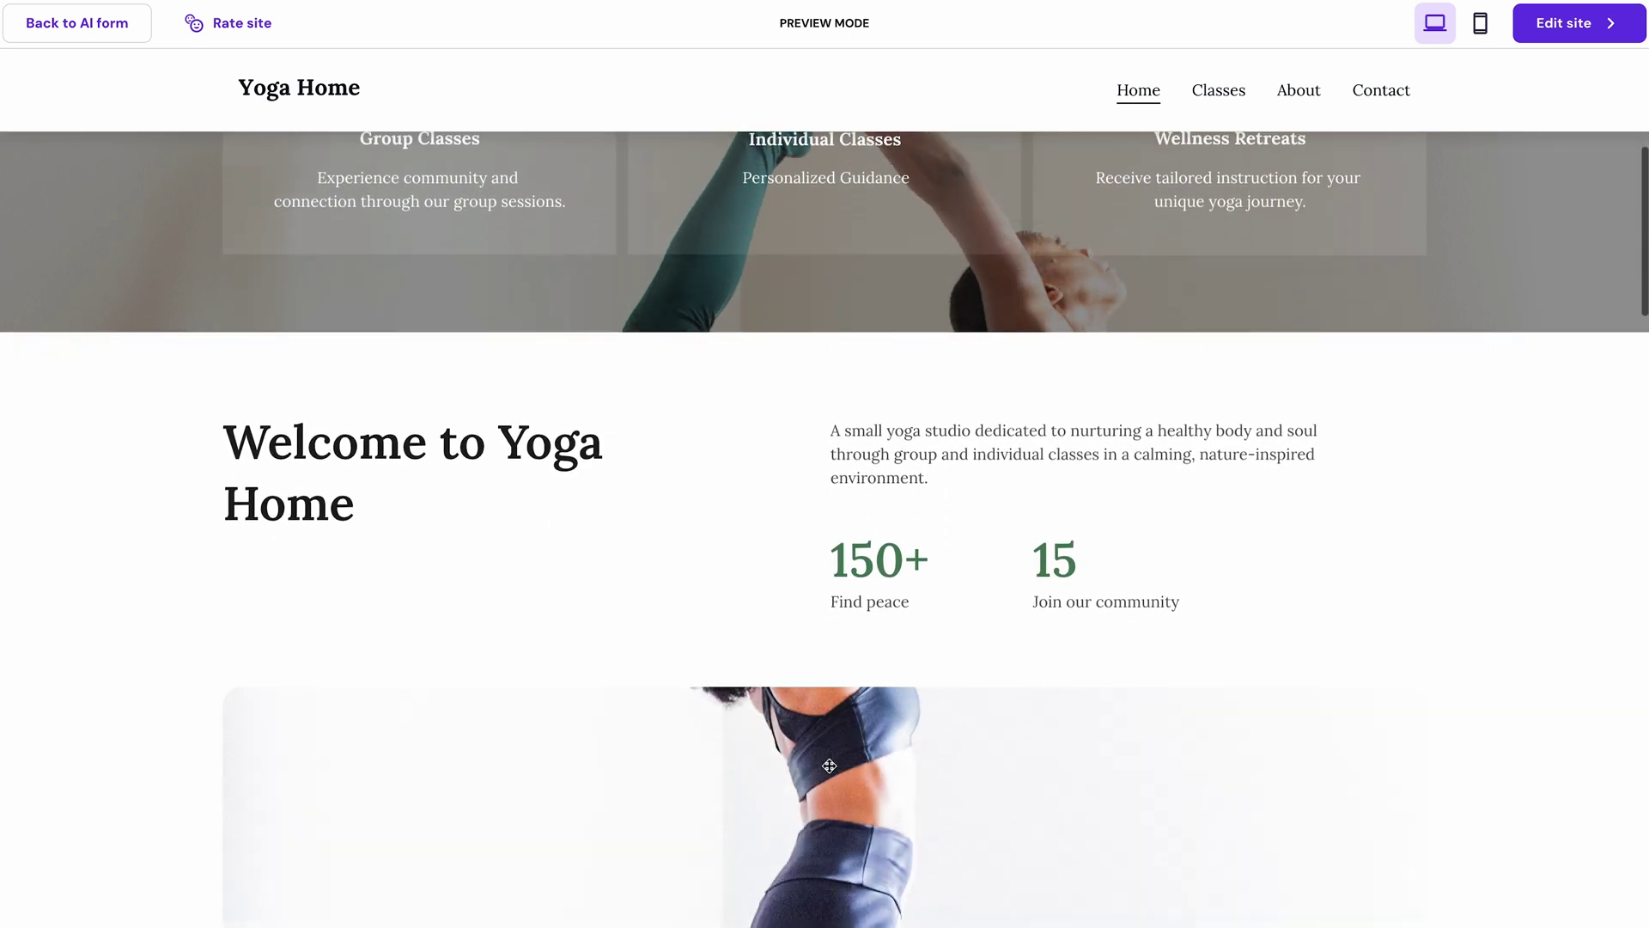
scroll(829, 766, down, 5)
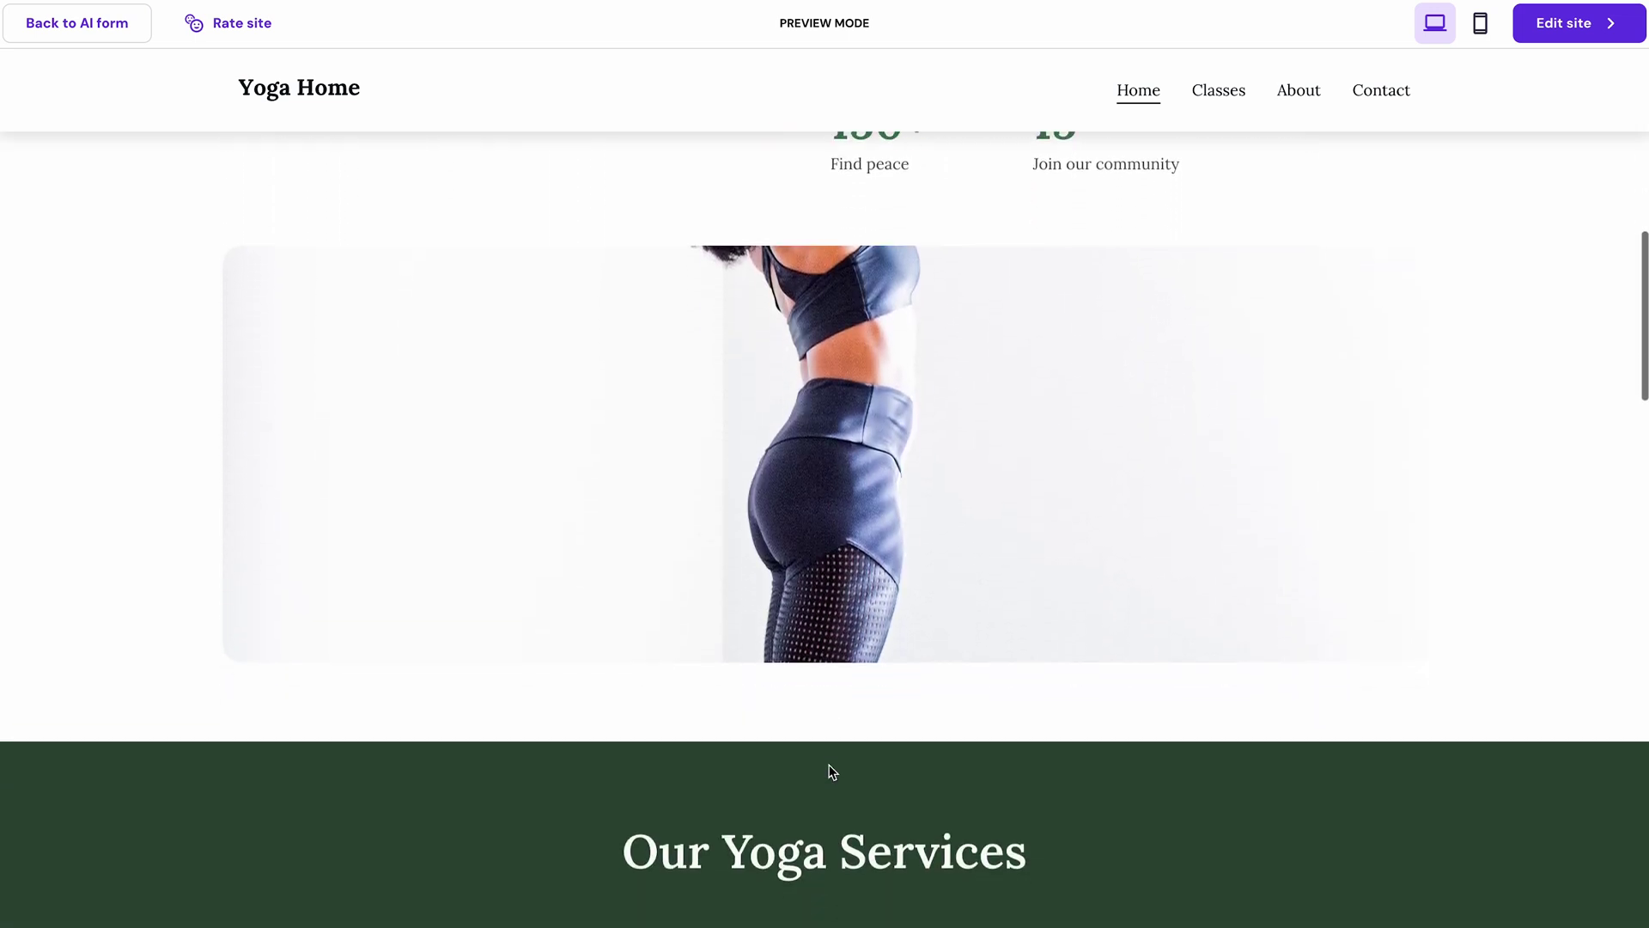
scroll(831, 770, down, 2)
scroll(828, 765, up, 8)
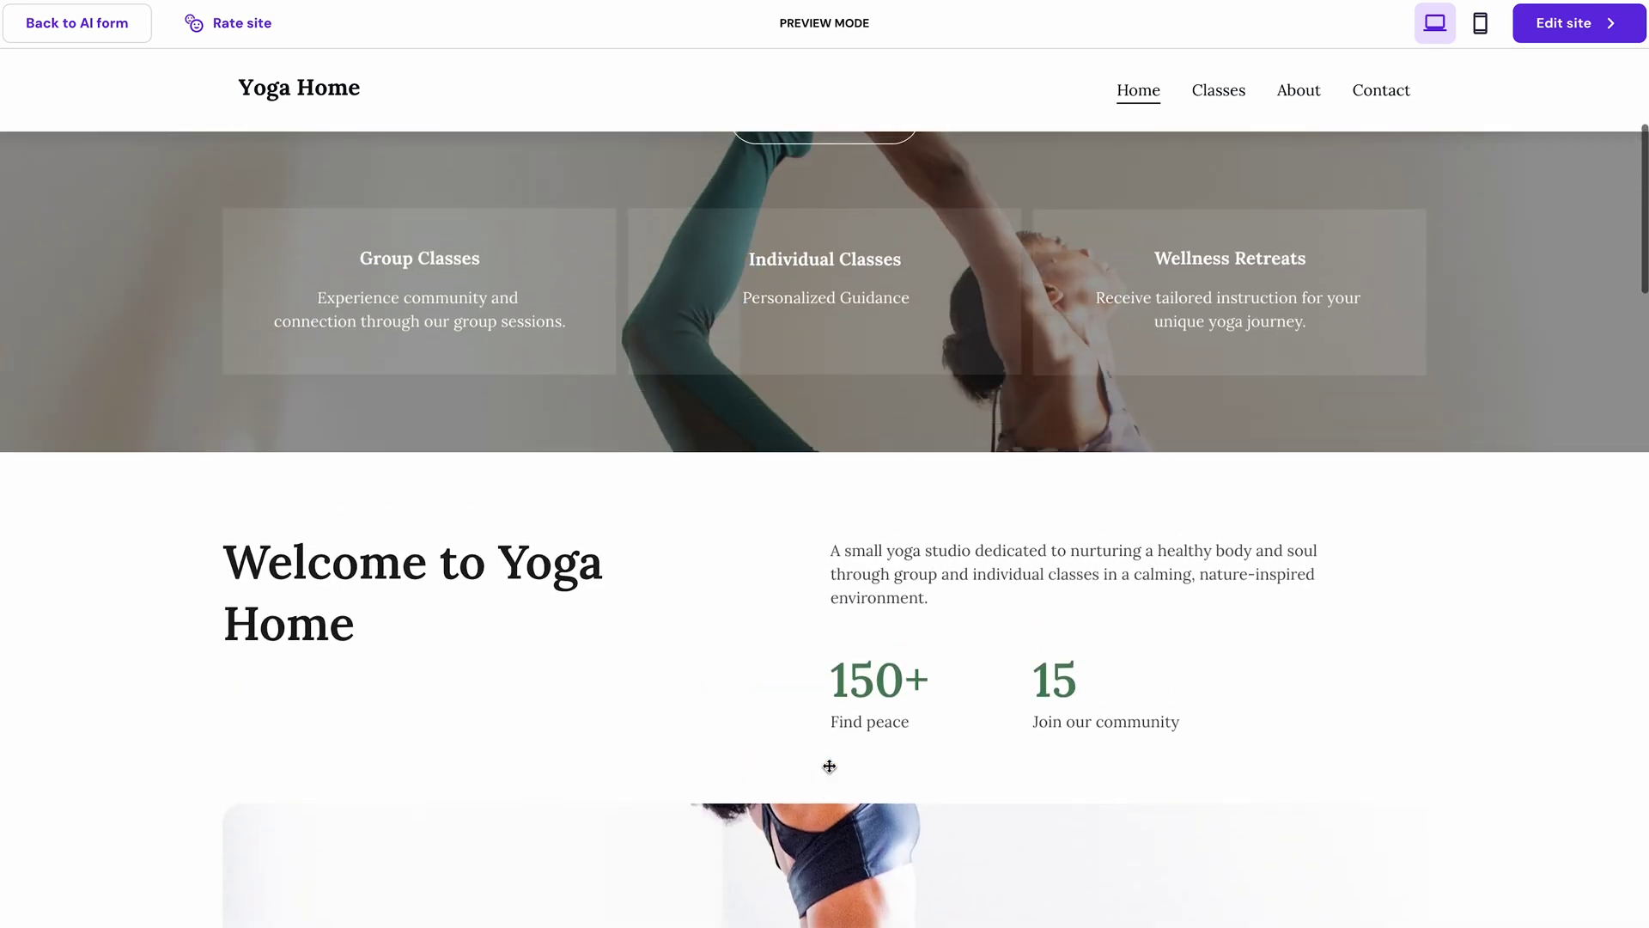
scroll(828, 766, up, 4)
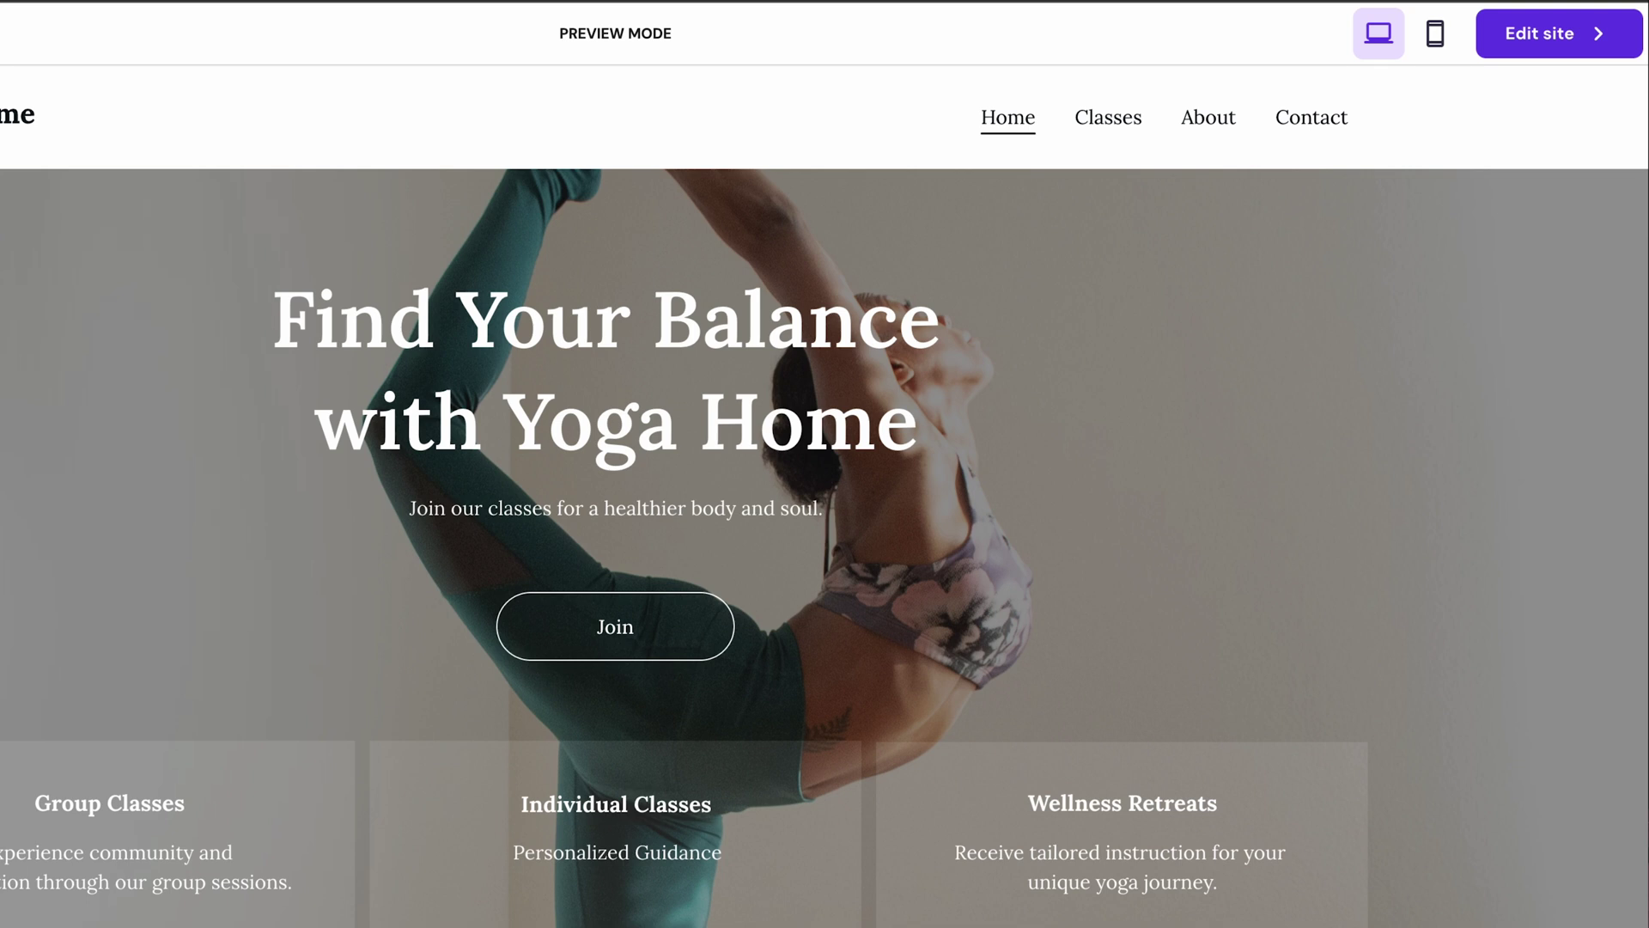
mouse_move(1557, 60)
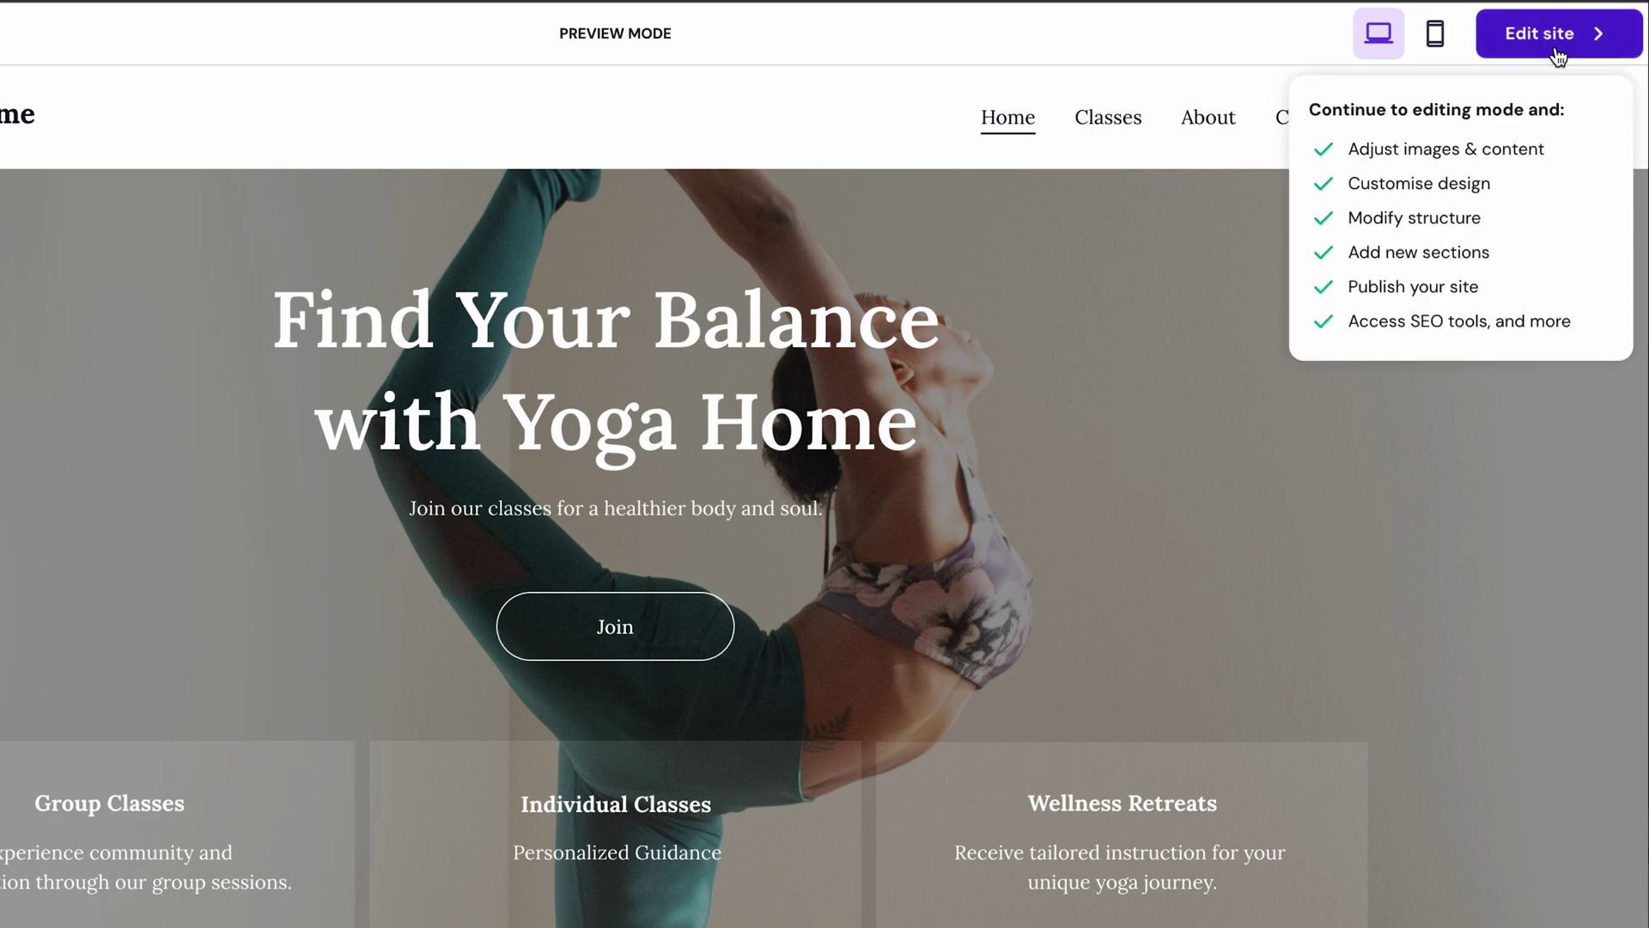
click(1557, 52)
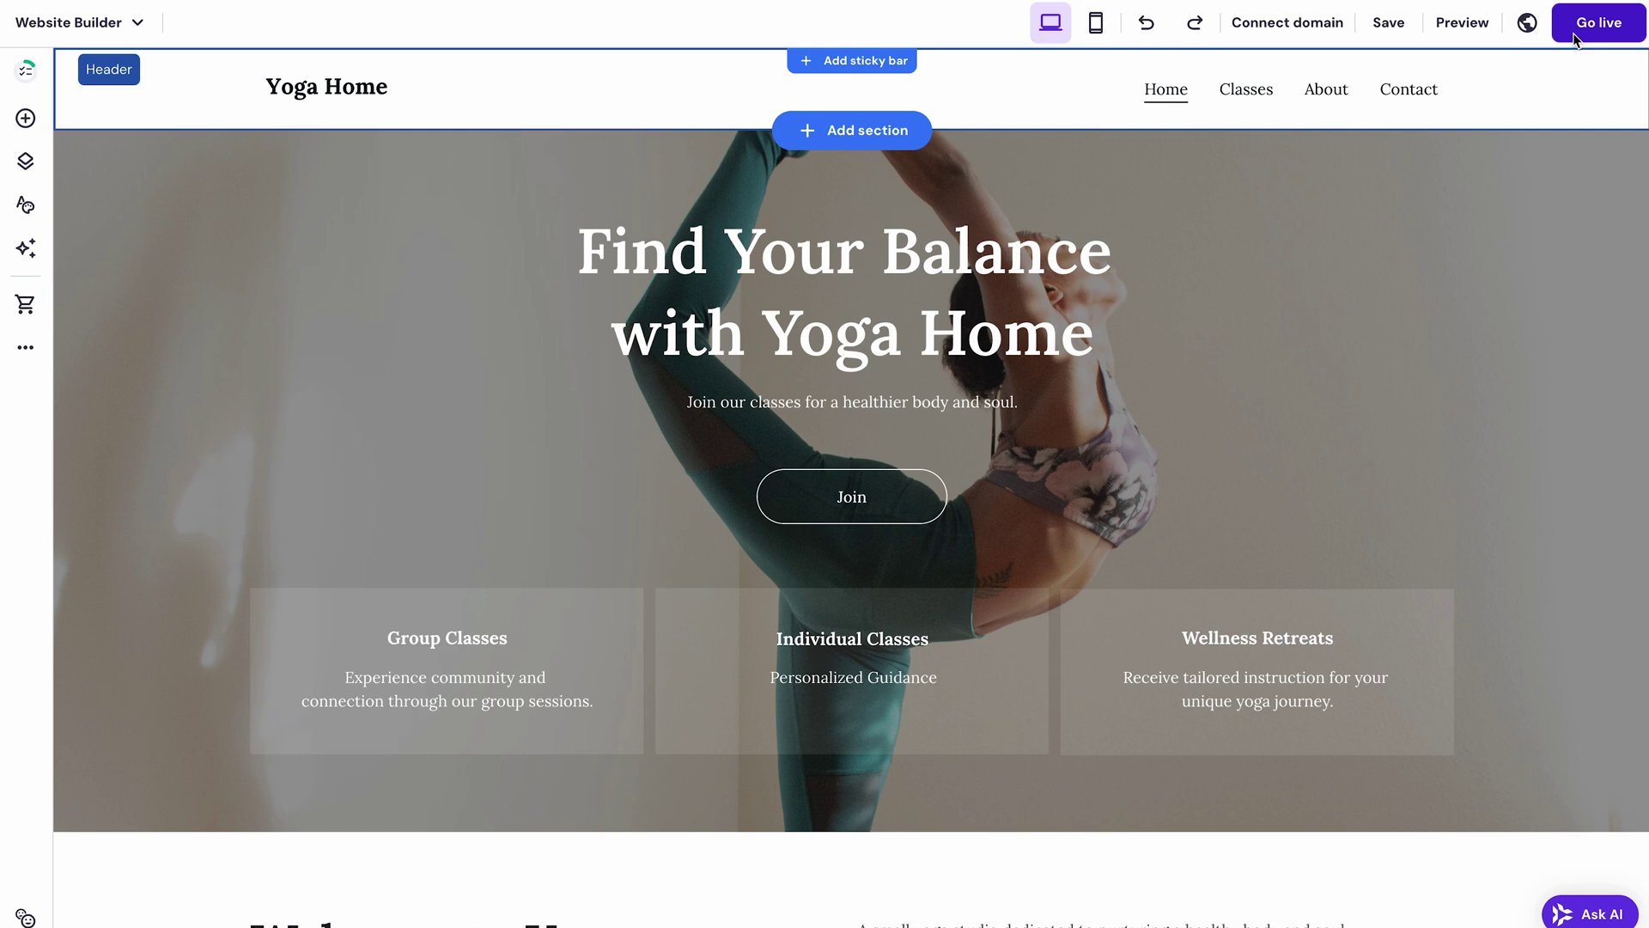
Step: Move the Join button up and to the right in the hero section and delete it
click(928, 499)
drag(927, 498, 1071, 444)
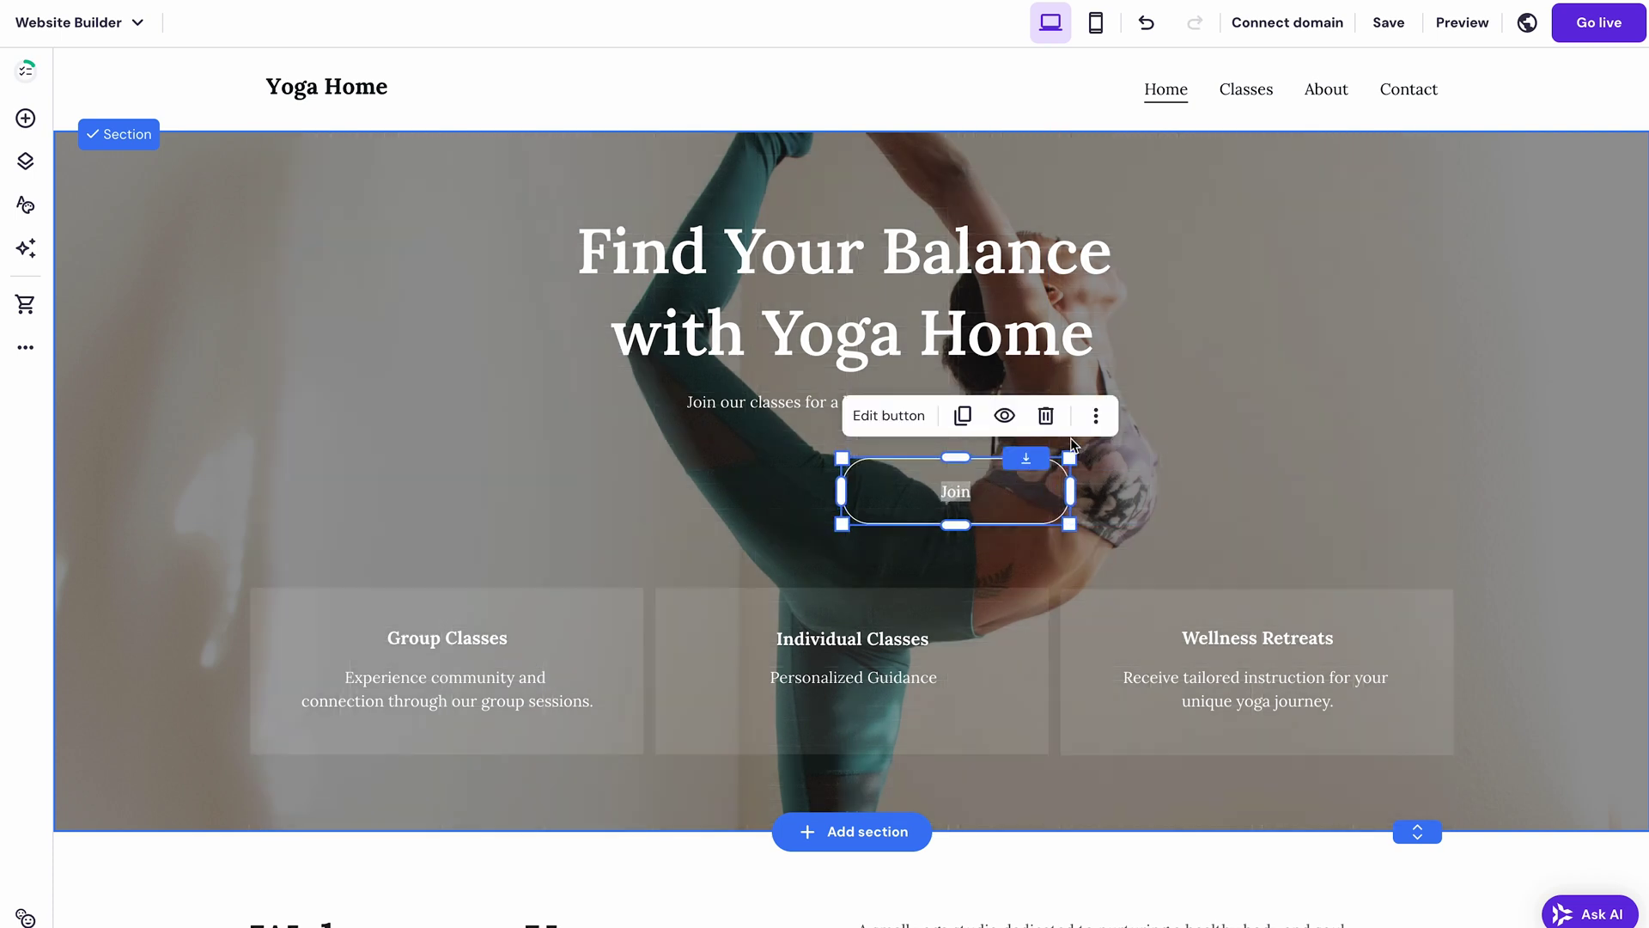
click(1051, 419)
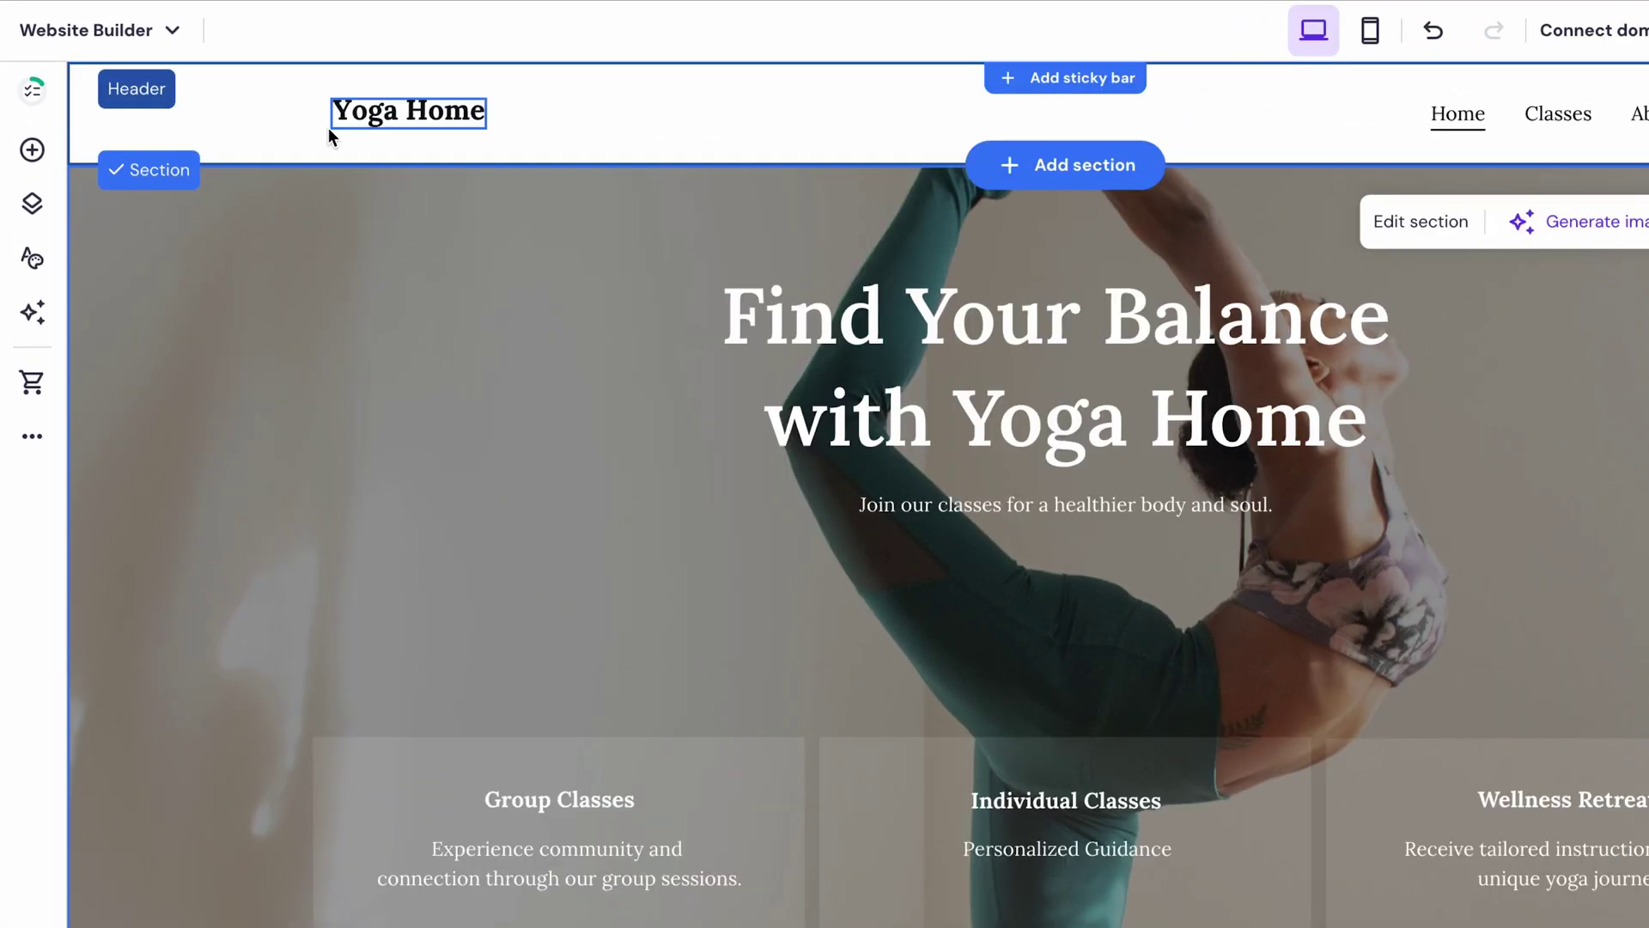
Step: Nest the Classes page under About in the site's main navigation
click(34, 152)
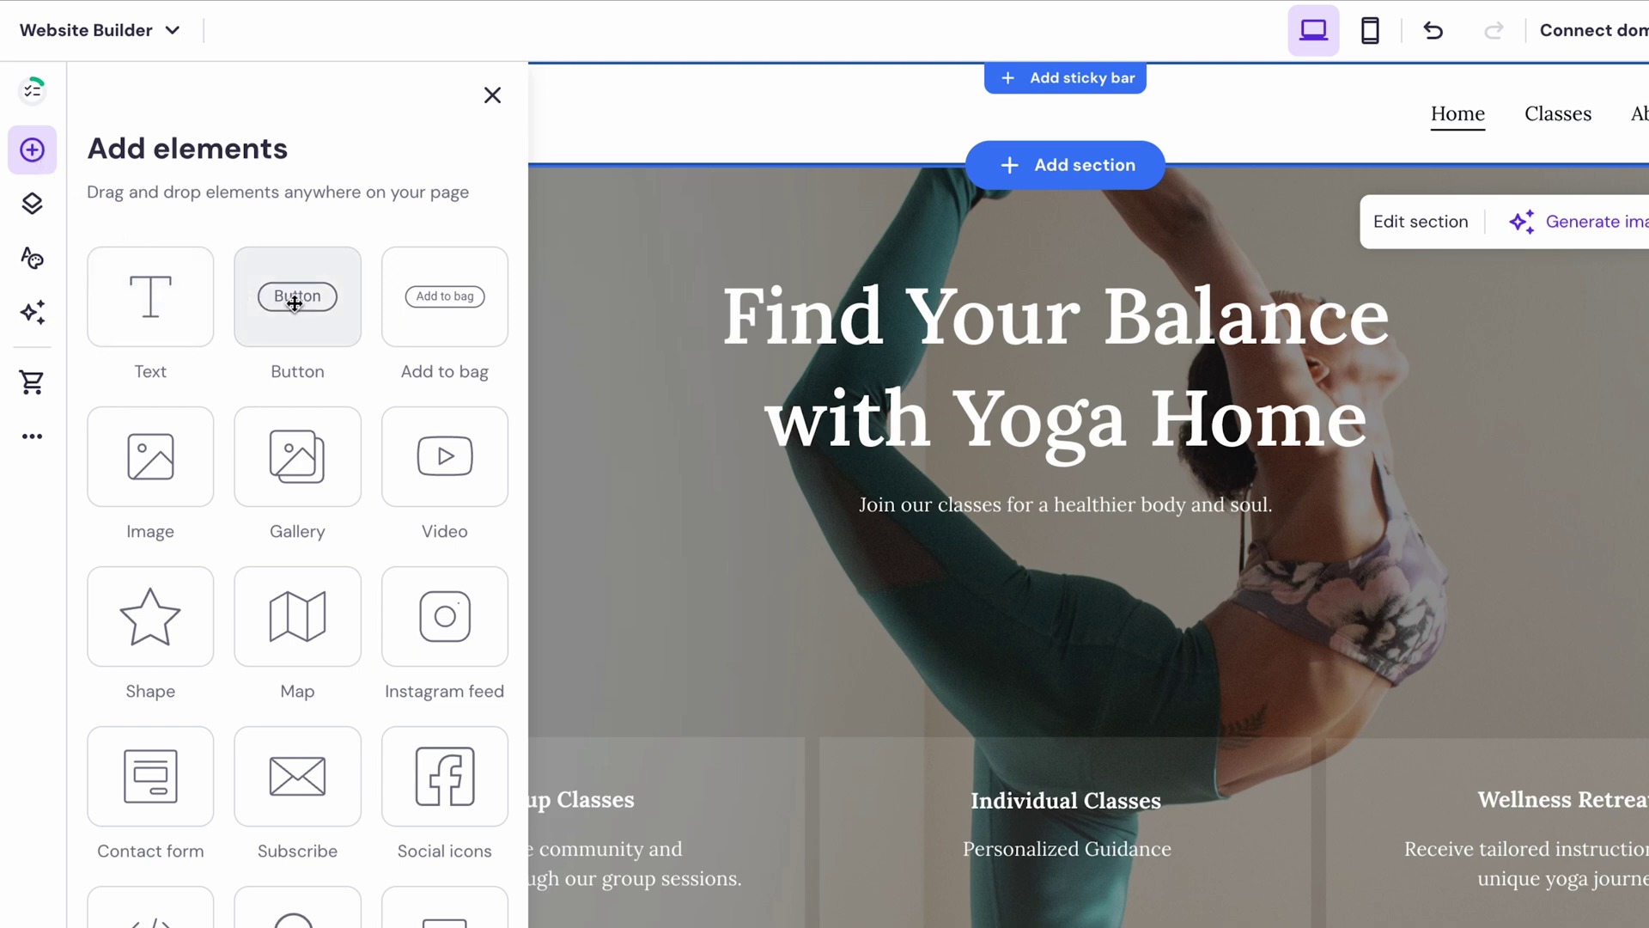
click(32, 205)
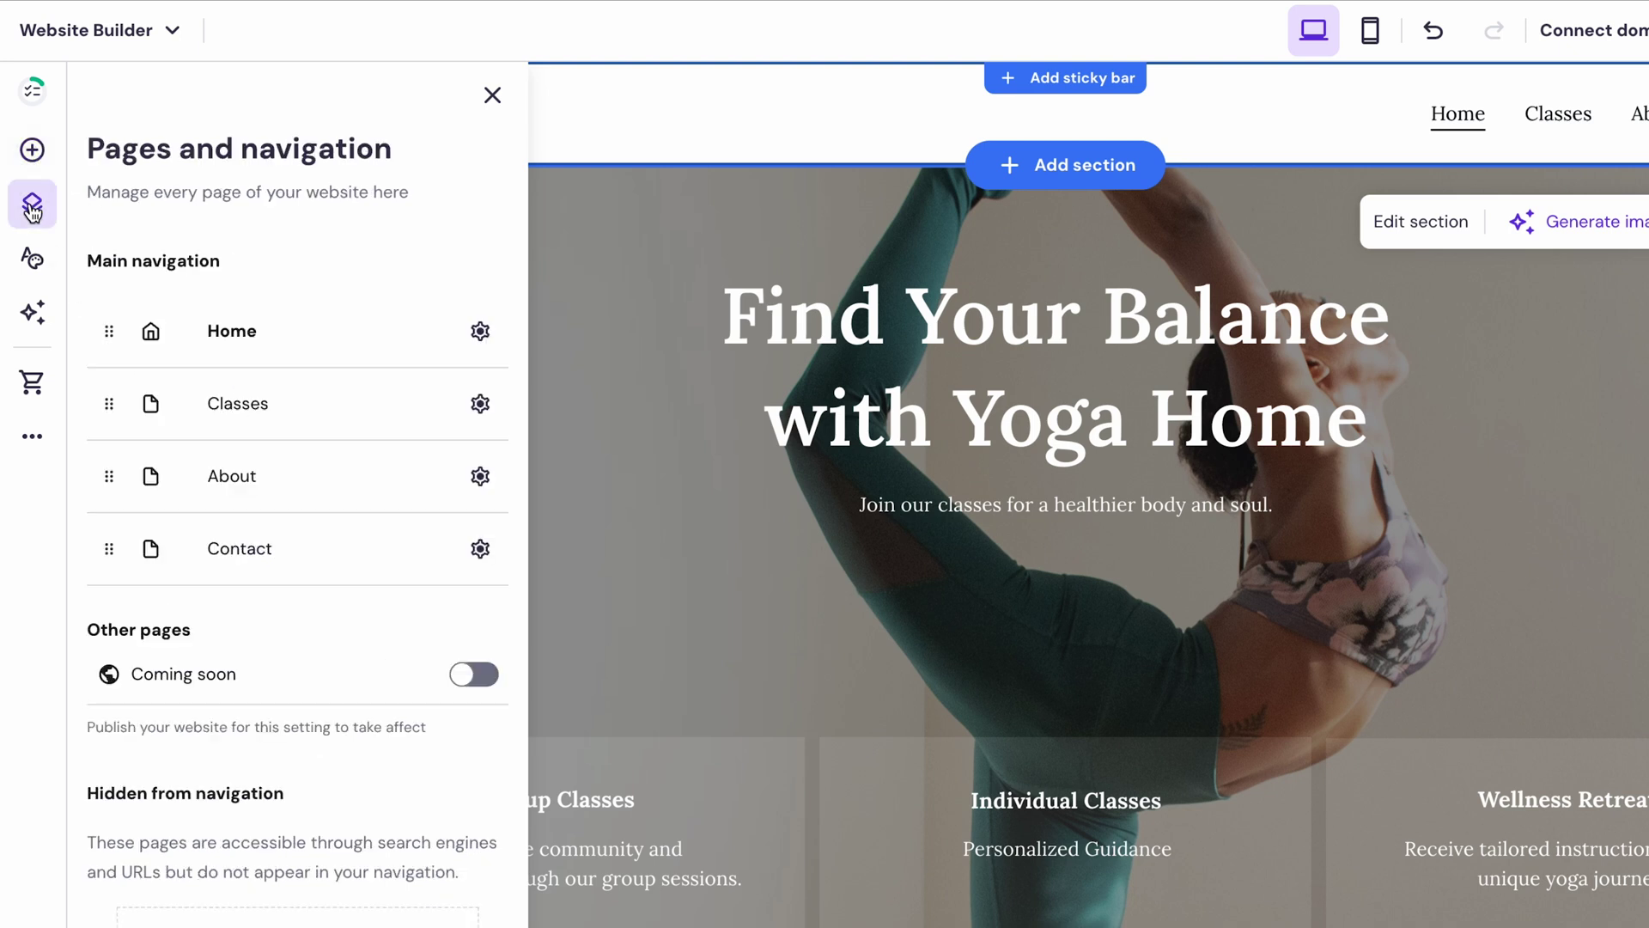
drag(107, 395, 155, 491)
click(167, 888)
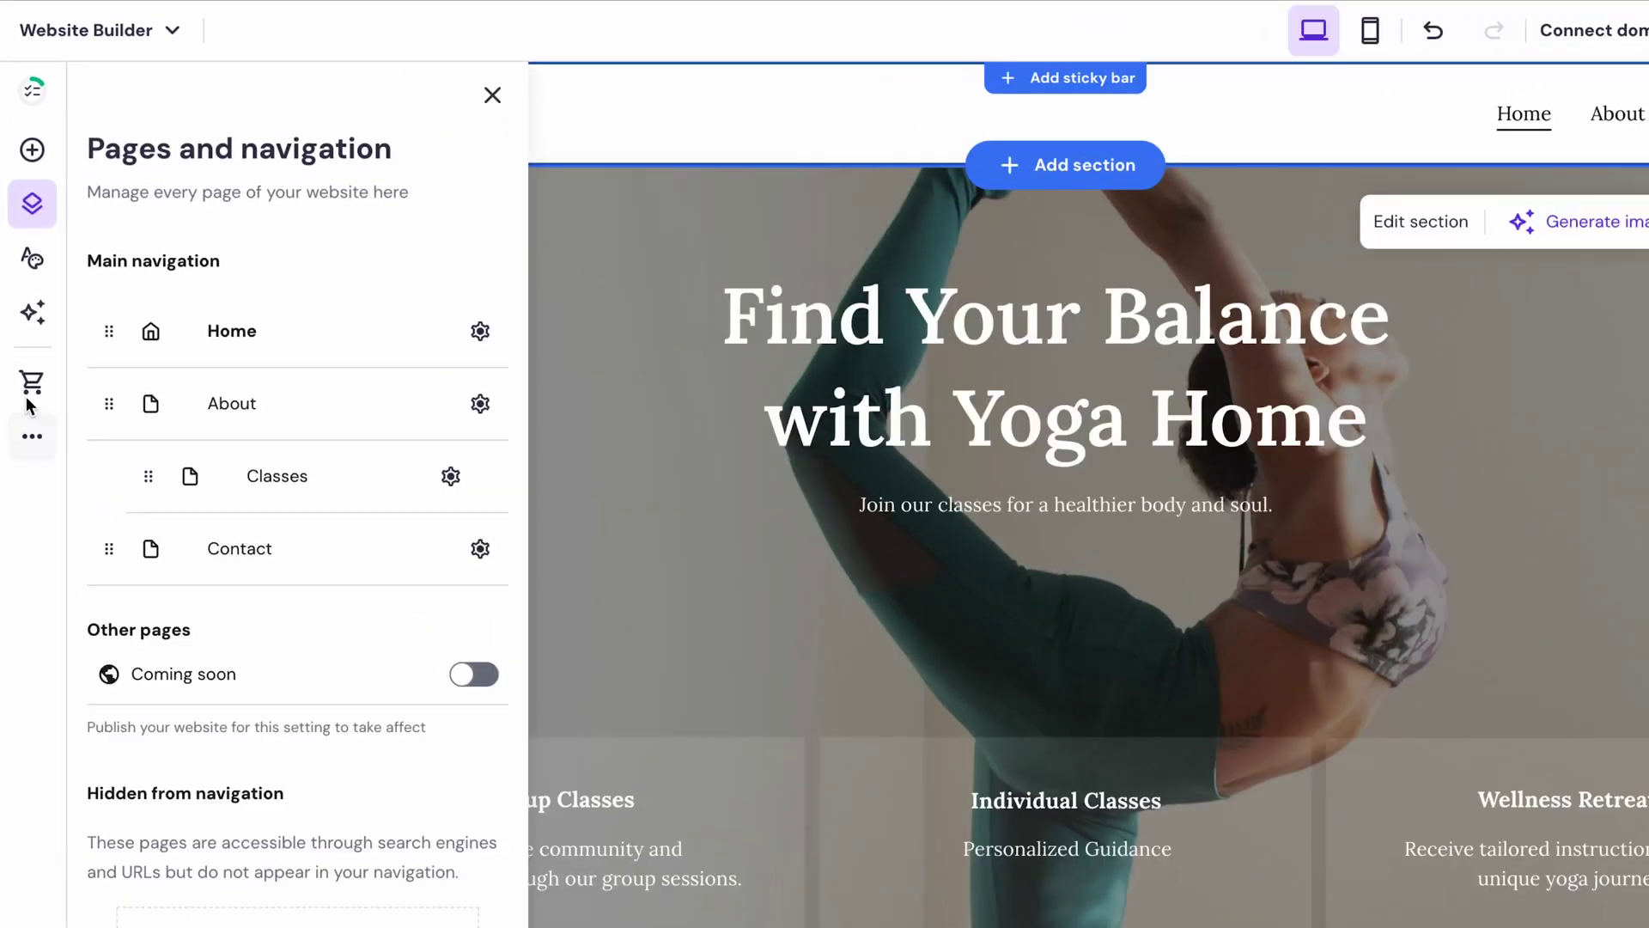
Step: Examine the website-wide font, button and animation style options
click(28, 227)
click(178, 313)
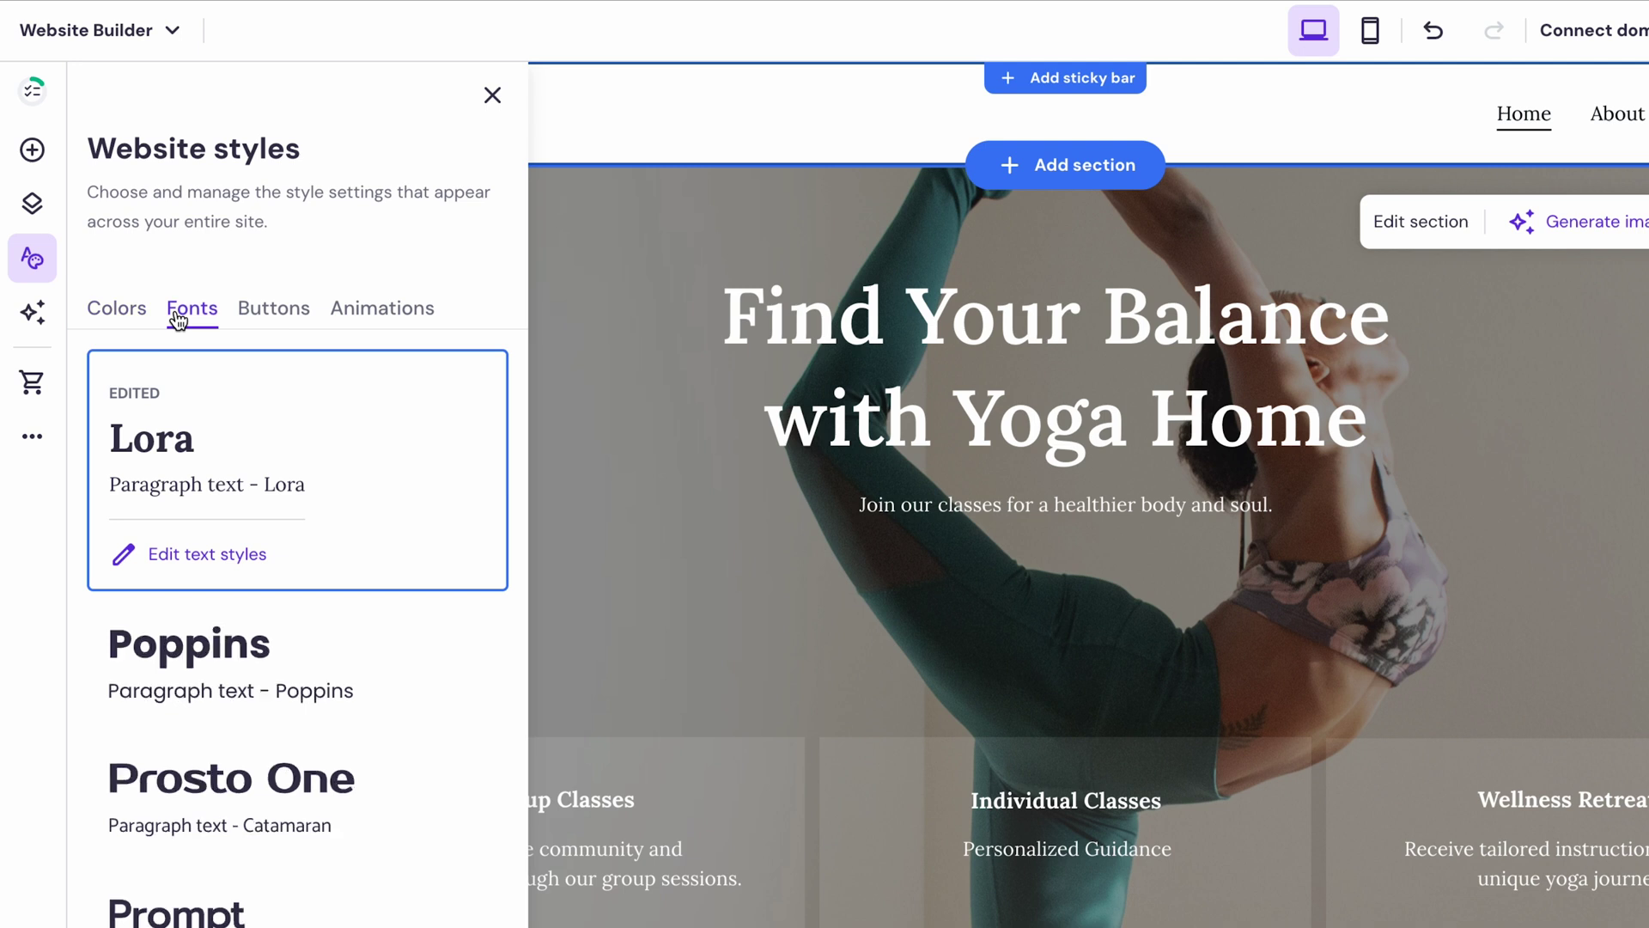
click(253, 314)
click(377, 307)
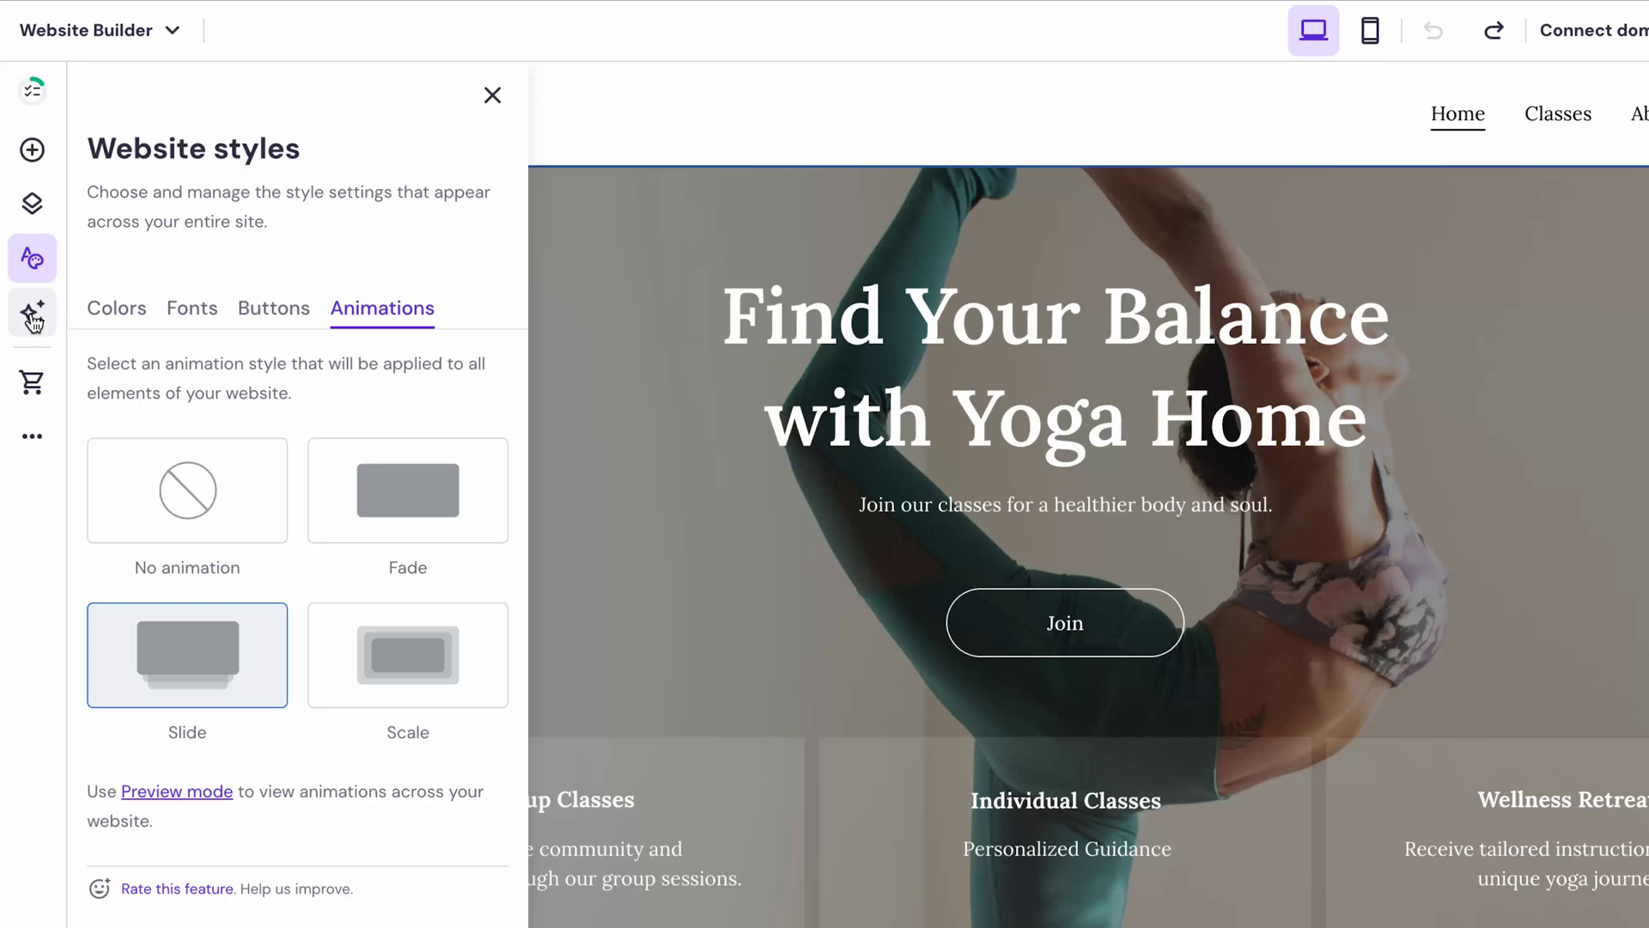
Step: Generate images with the AI Image Generator from "A woman doing yoga in the forest" in the Cinematic style
click(32, 312)
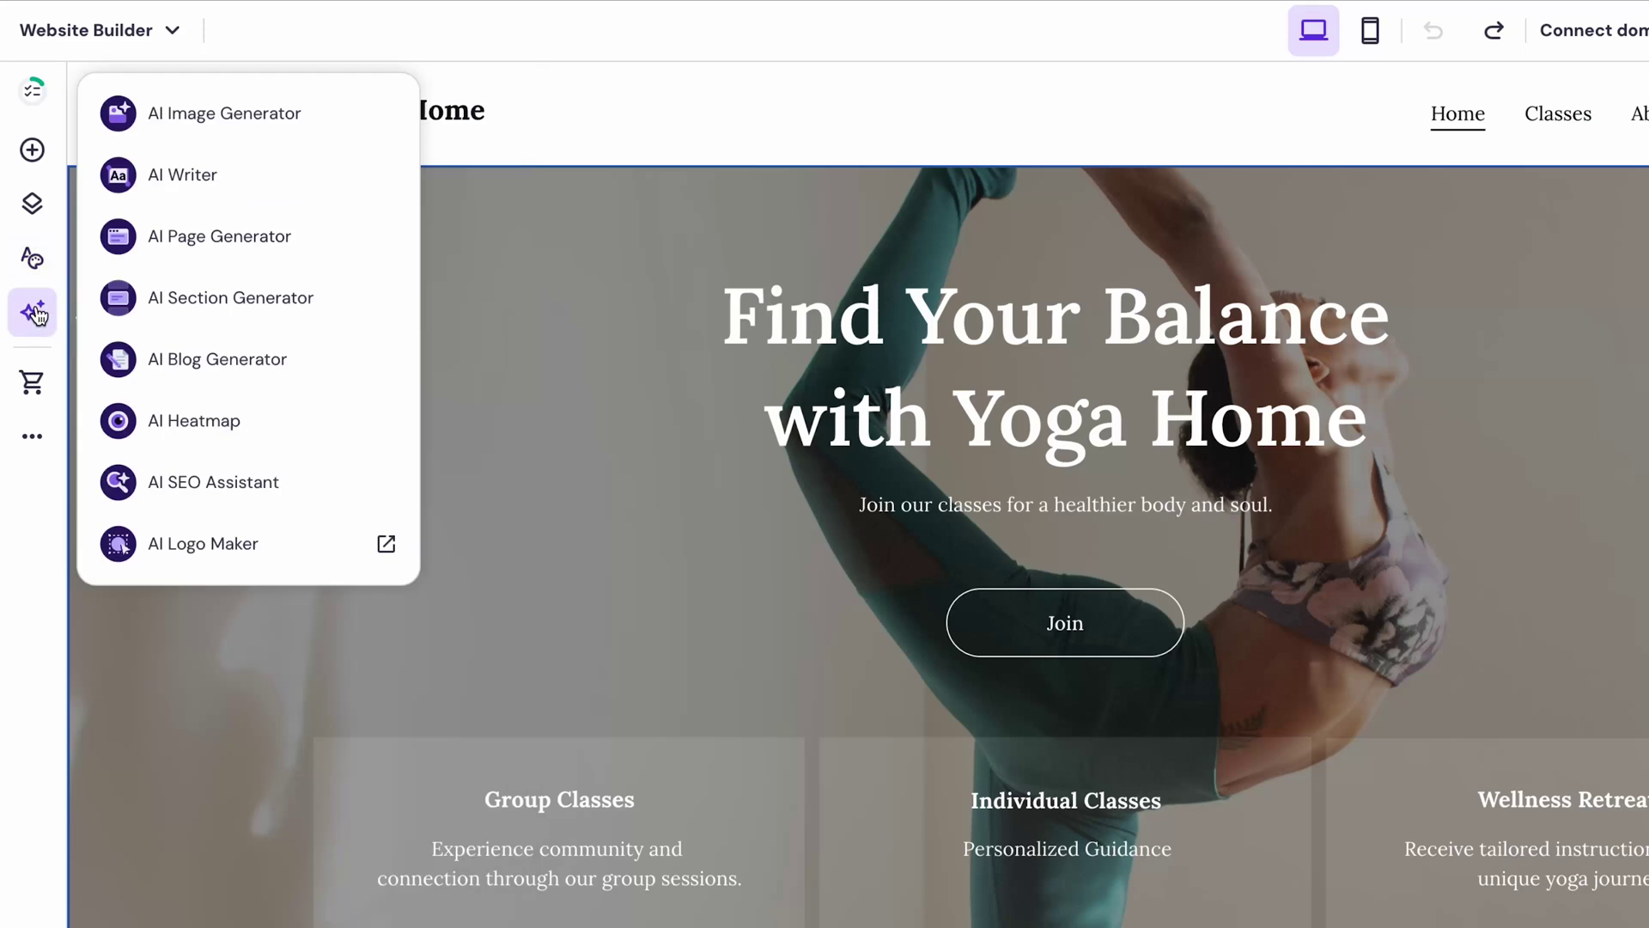
click(217, 113)
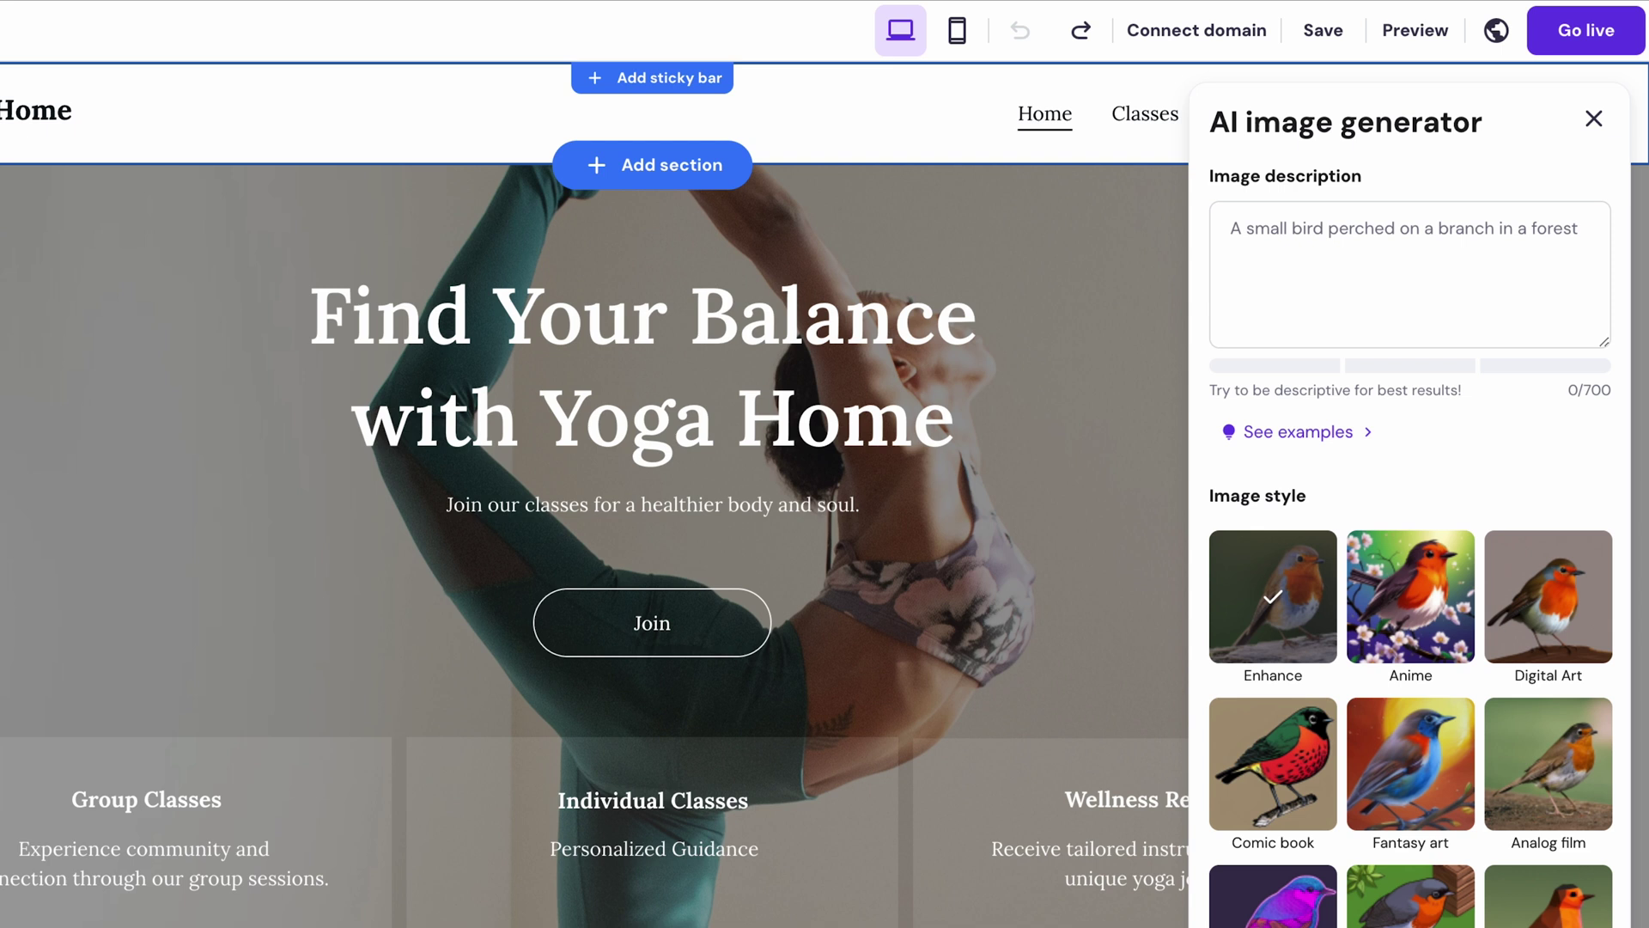
click(1290, 257)
text(A woman doing yoga in the forest)
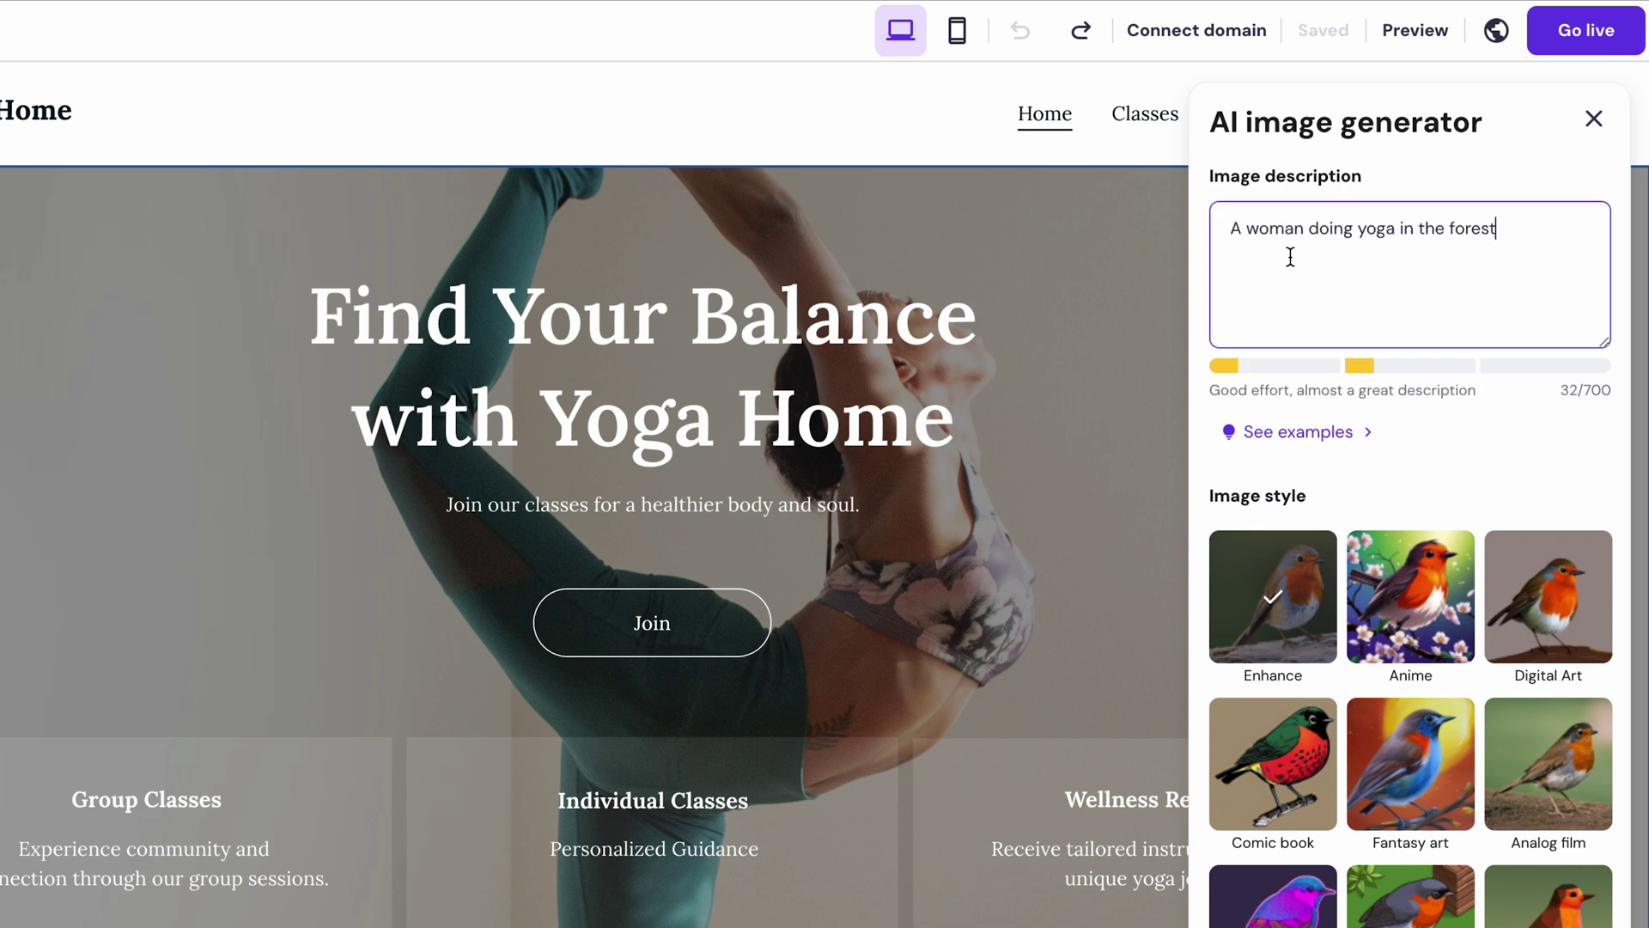
scroll(1409, 636, down, 5)
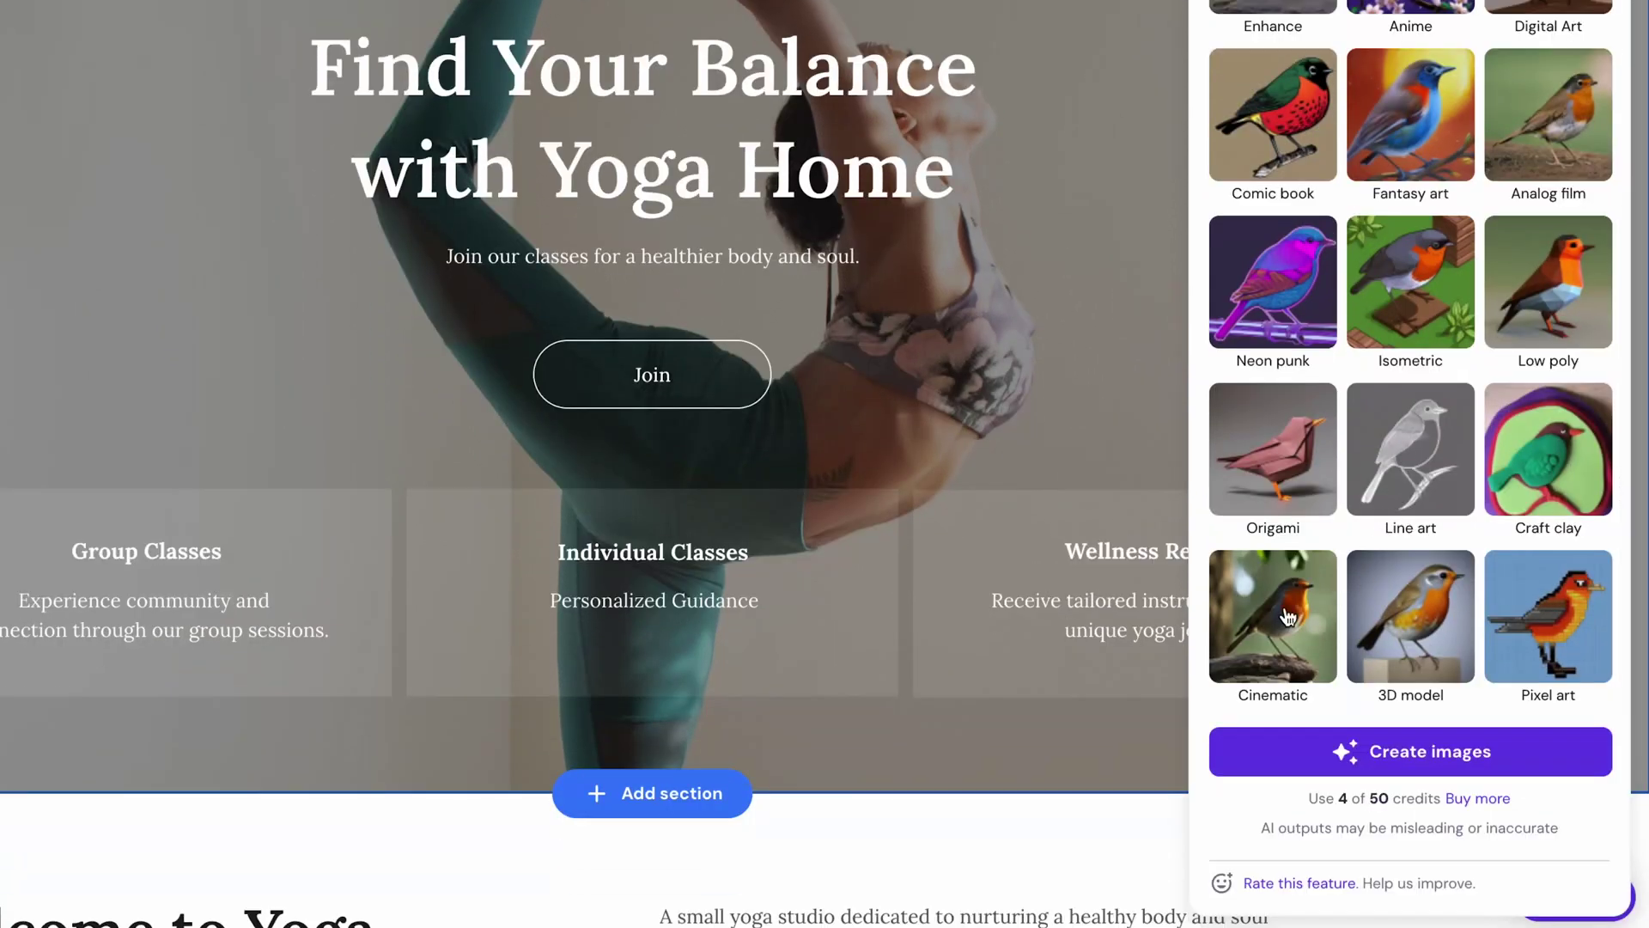
click(1287, 617)
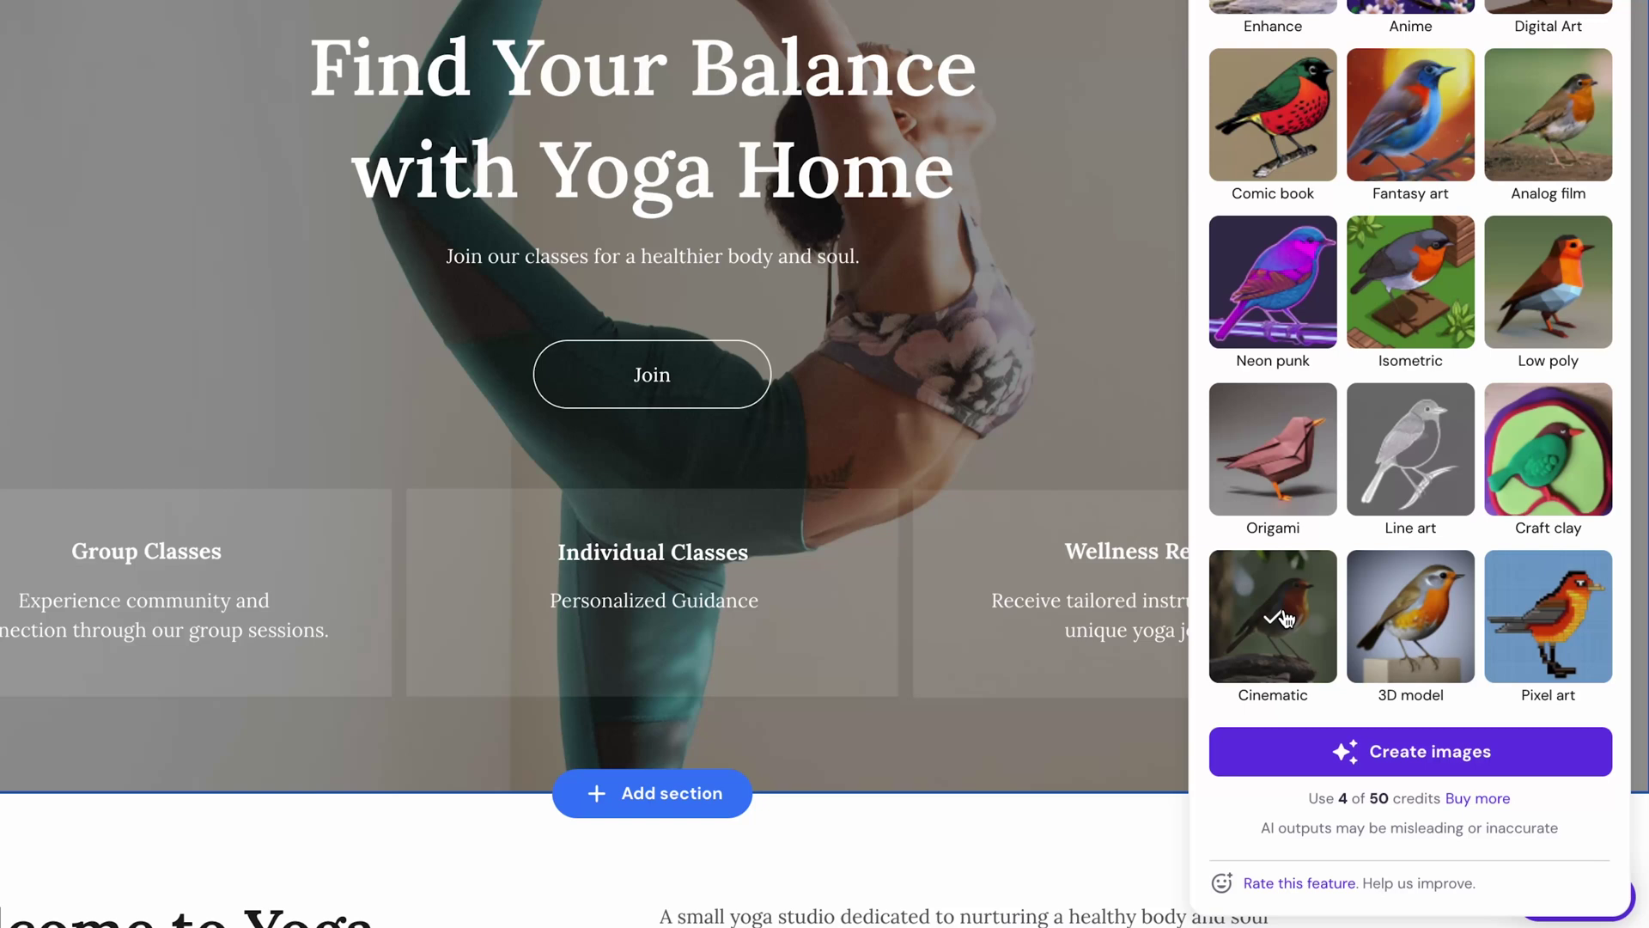
click(1374, 749)
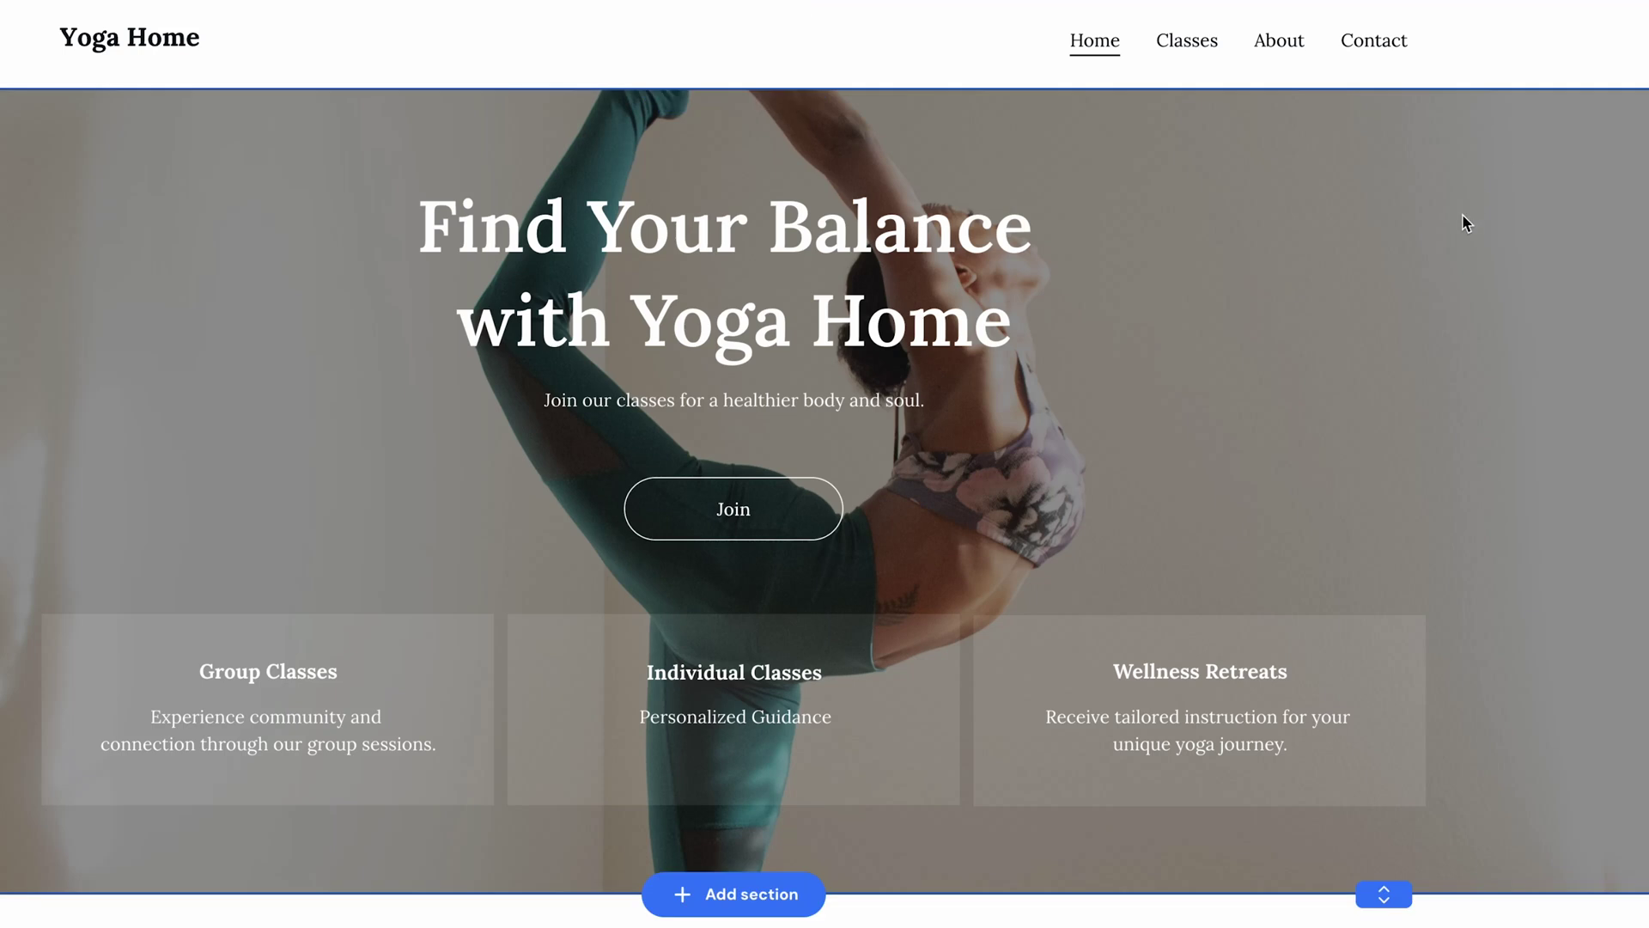
Step: Switch the hero section's background to video and search the video library for "yoga" clips without replacing the clip
mouse_move(1466, 223)
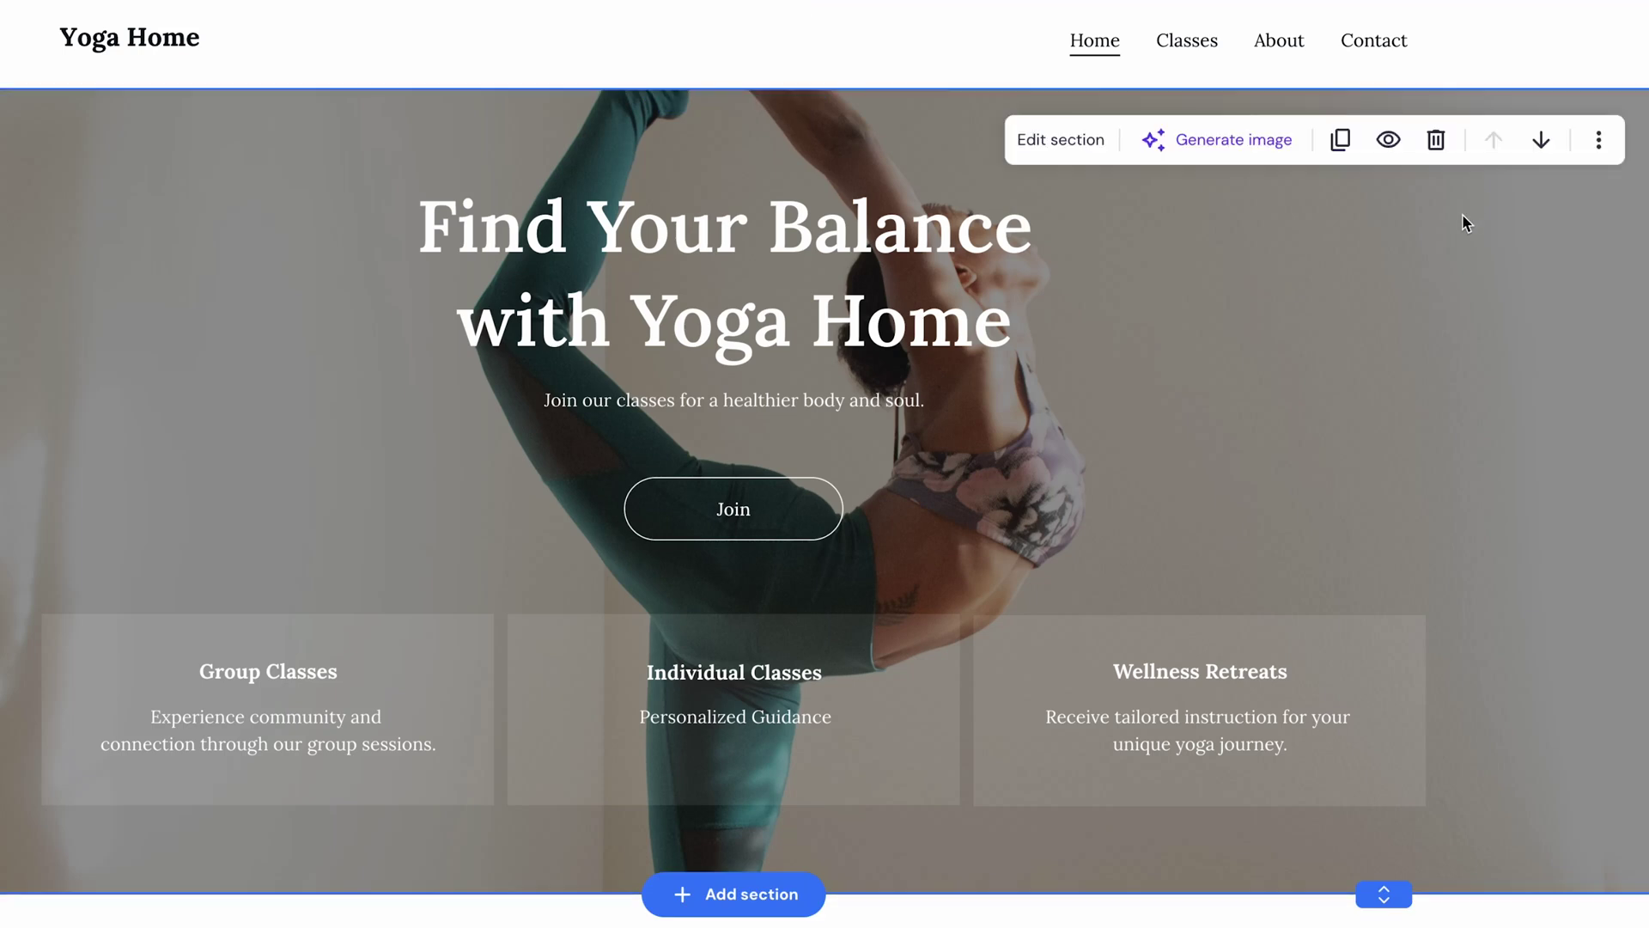
click(1085, 140)
click(1535, 268)
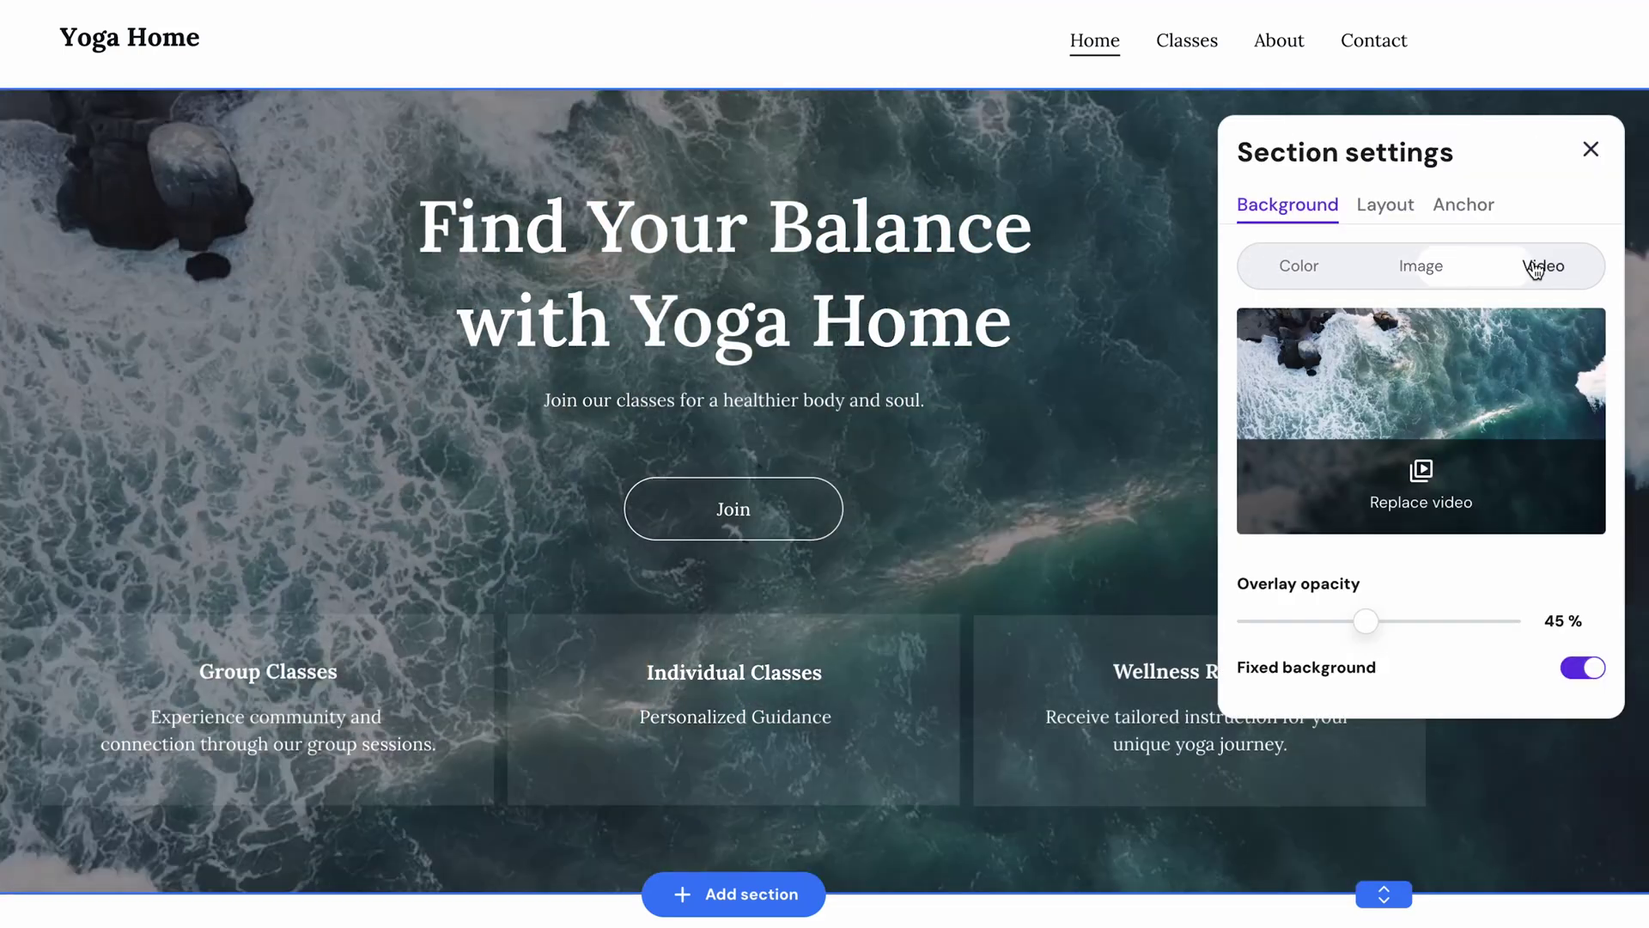
click(1423, 475)
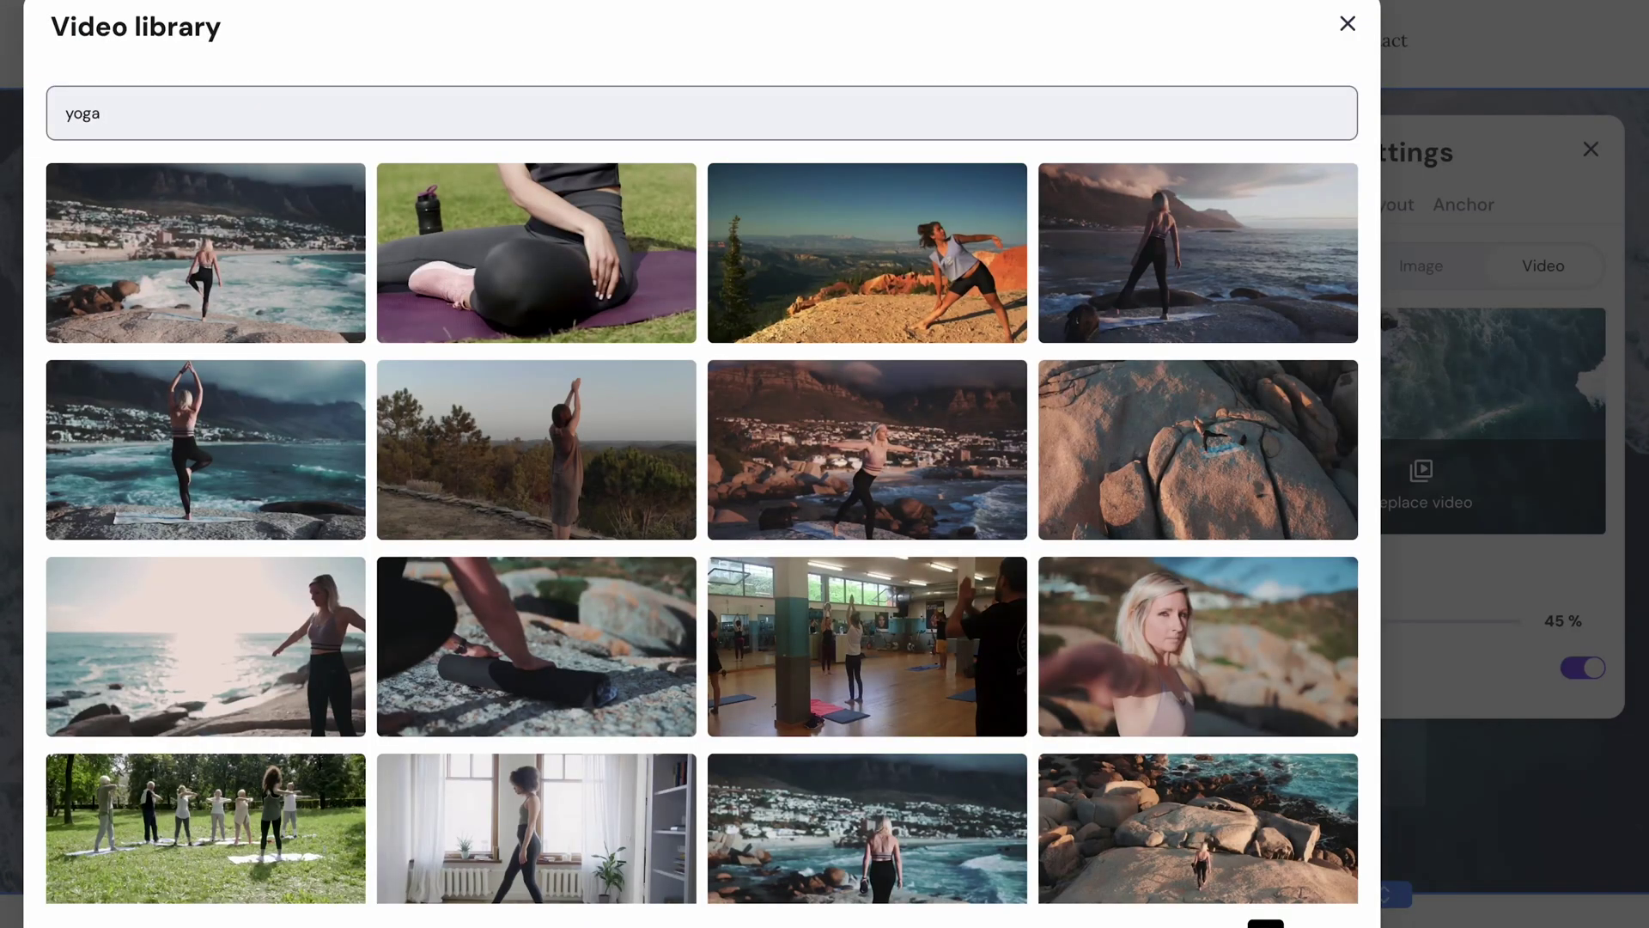
click(1346, 25)
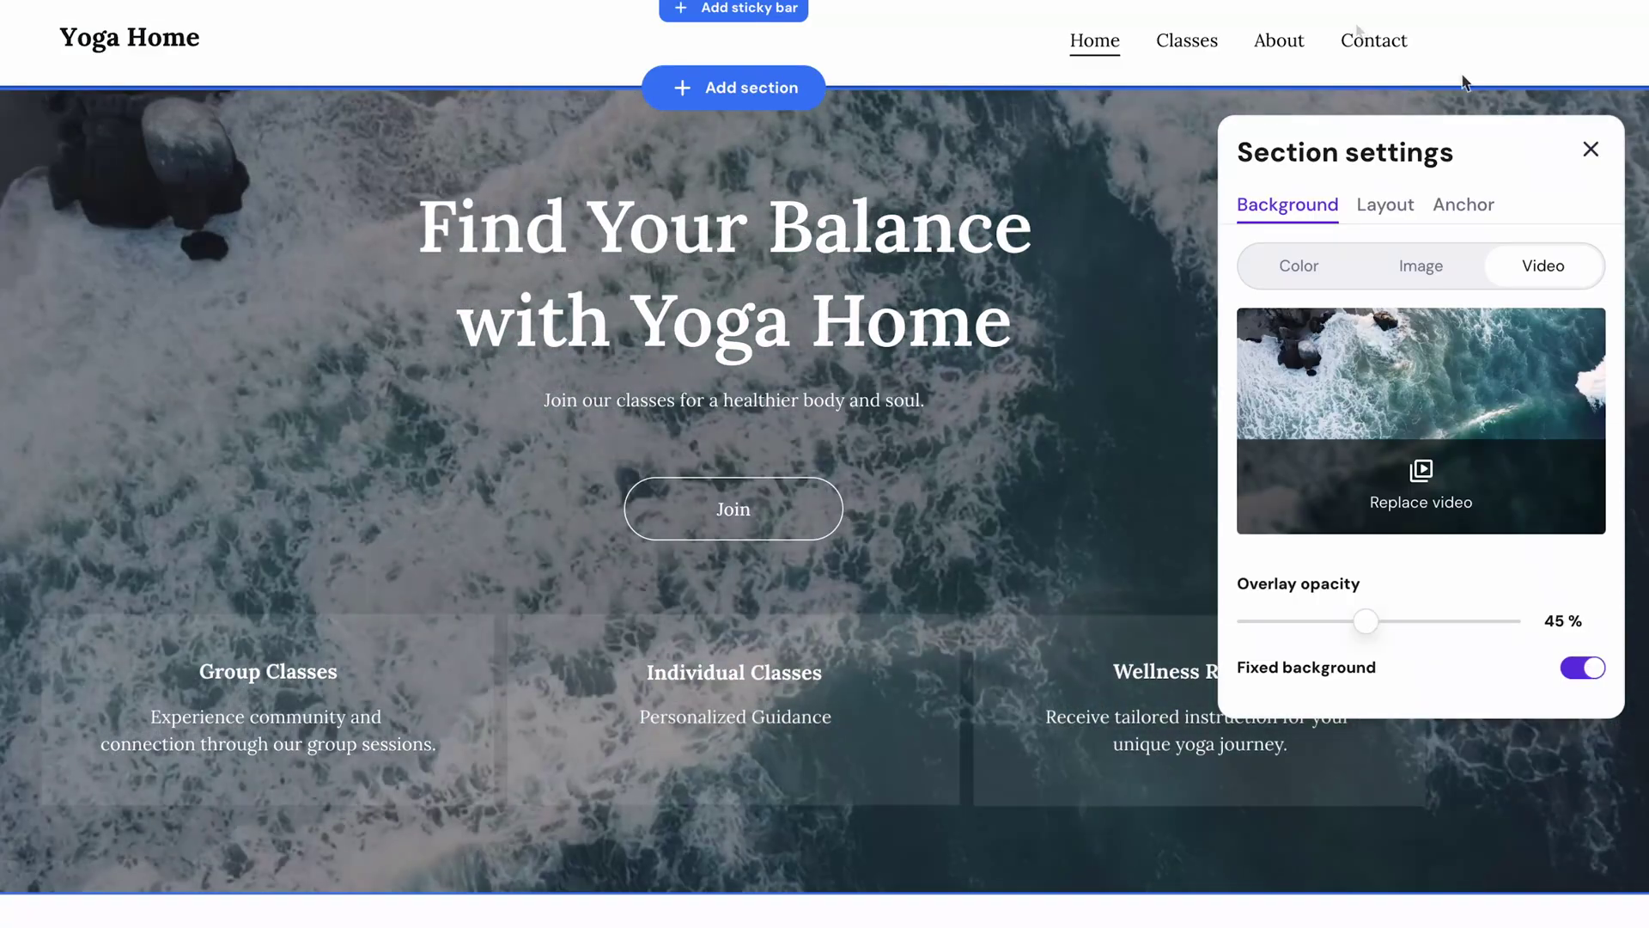
click(1591, 152)
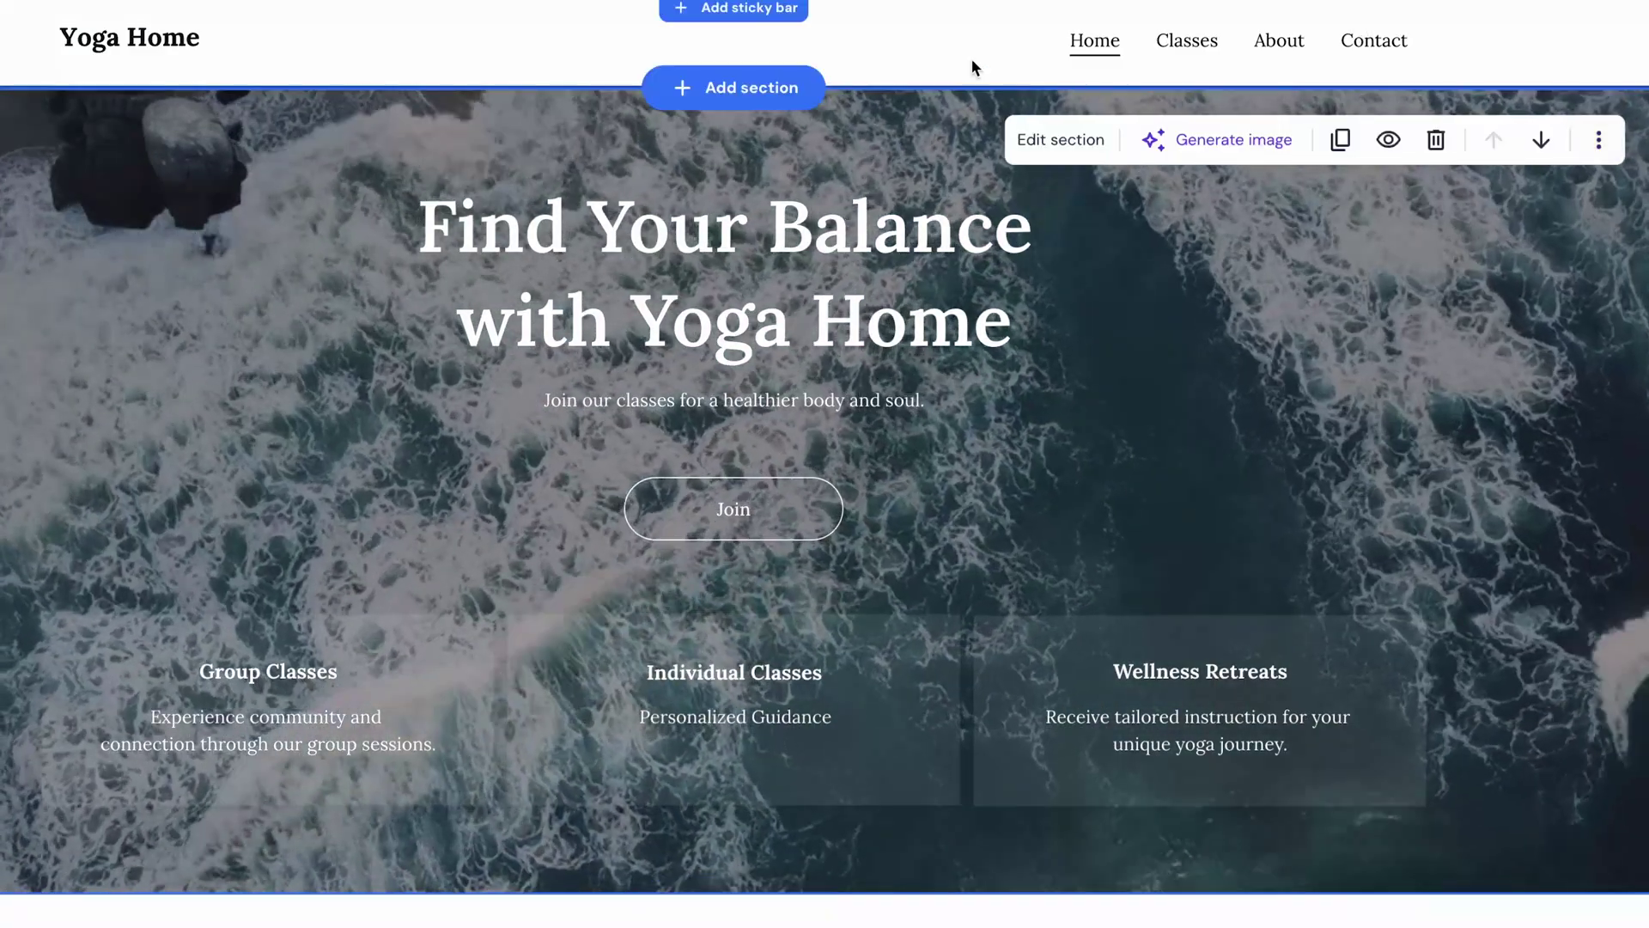
Step: Generate AI logos for the site header from "a person doing yoga in nature" in the Abstract style
mouse_move(933, 39)
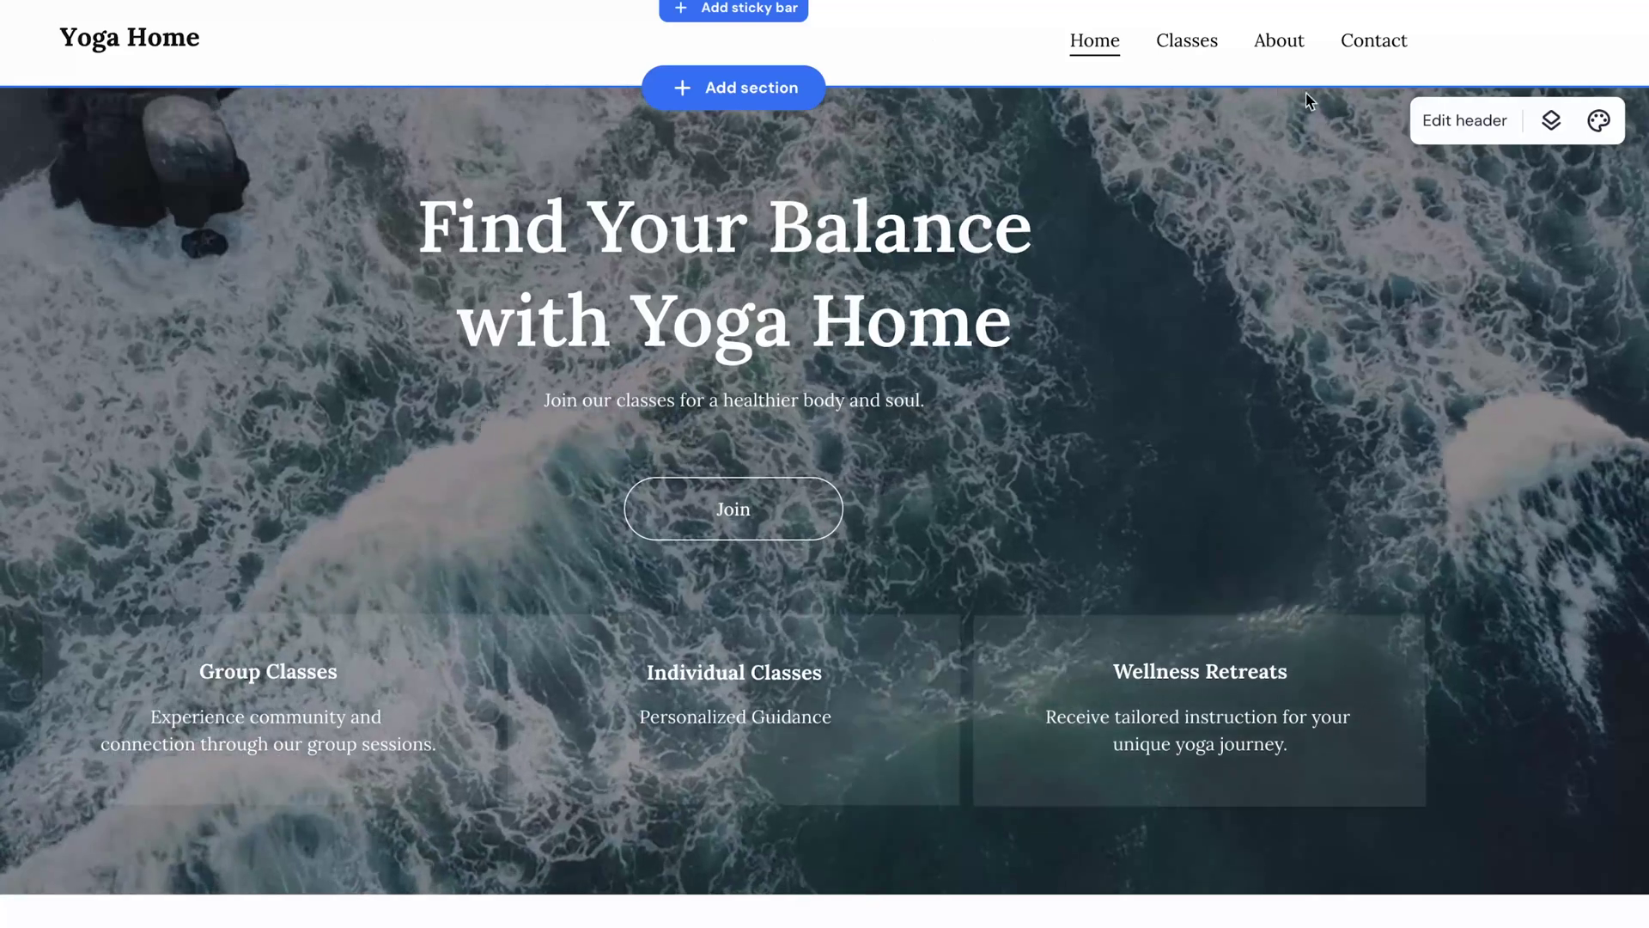
click(1445, 122)
click(1430, 188)
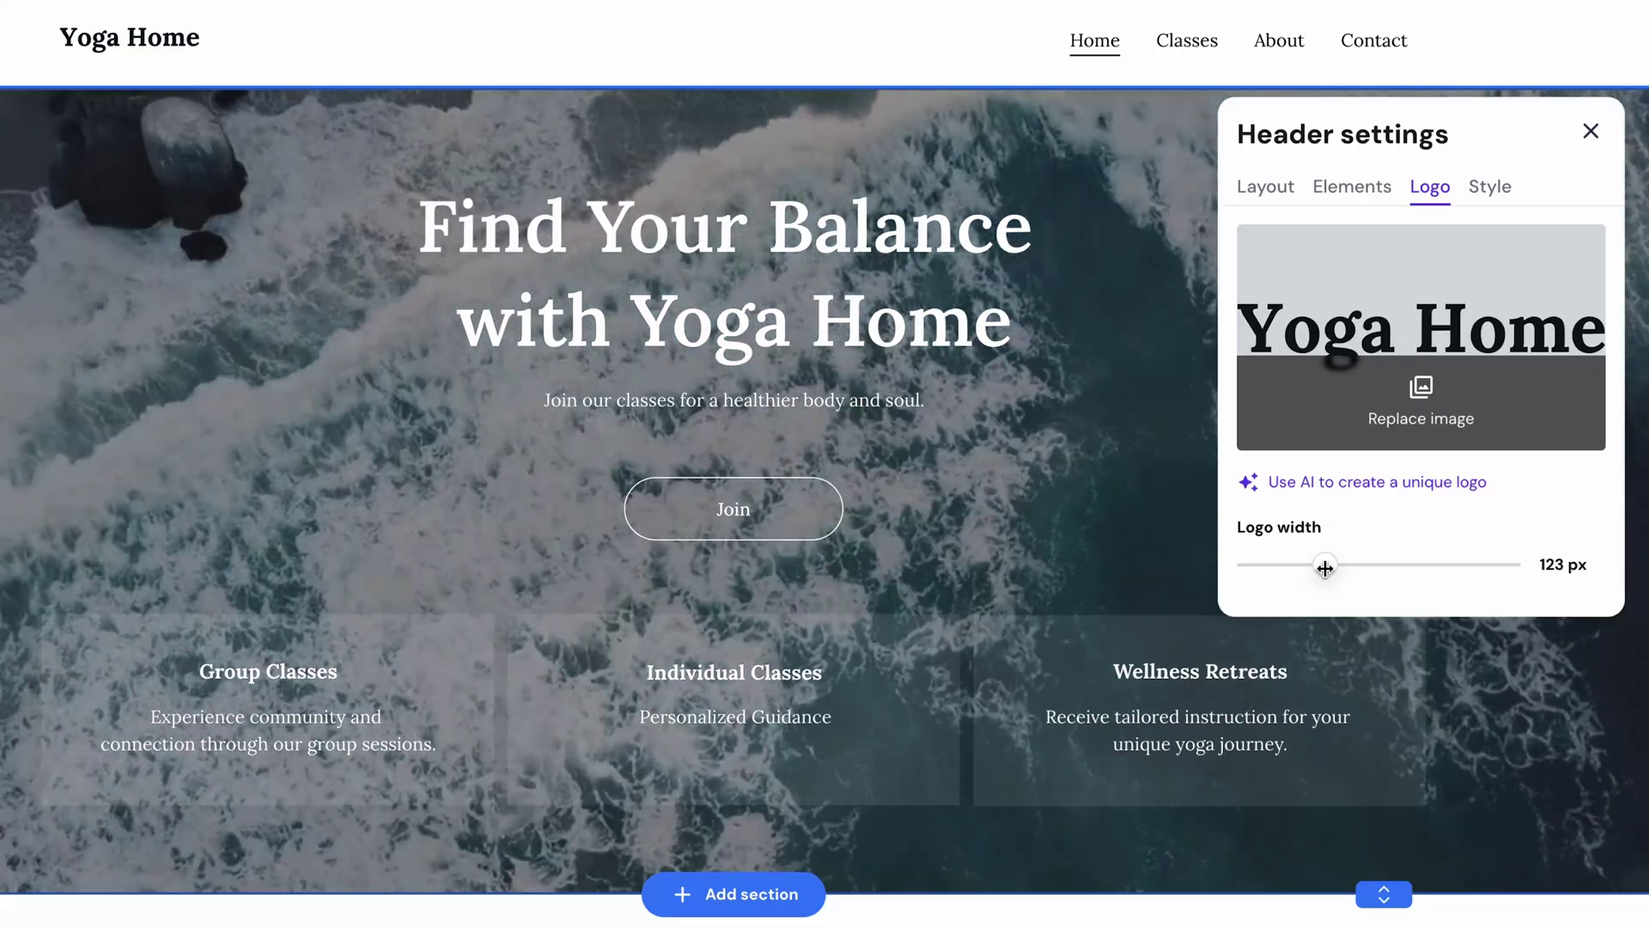
click(1373, 482)
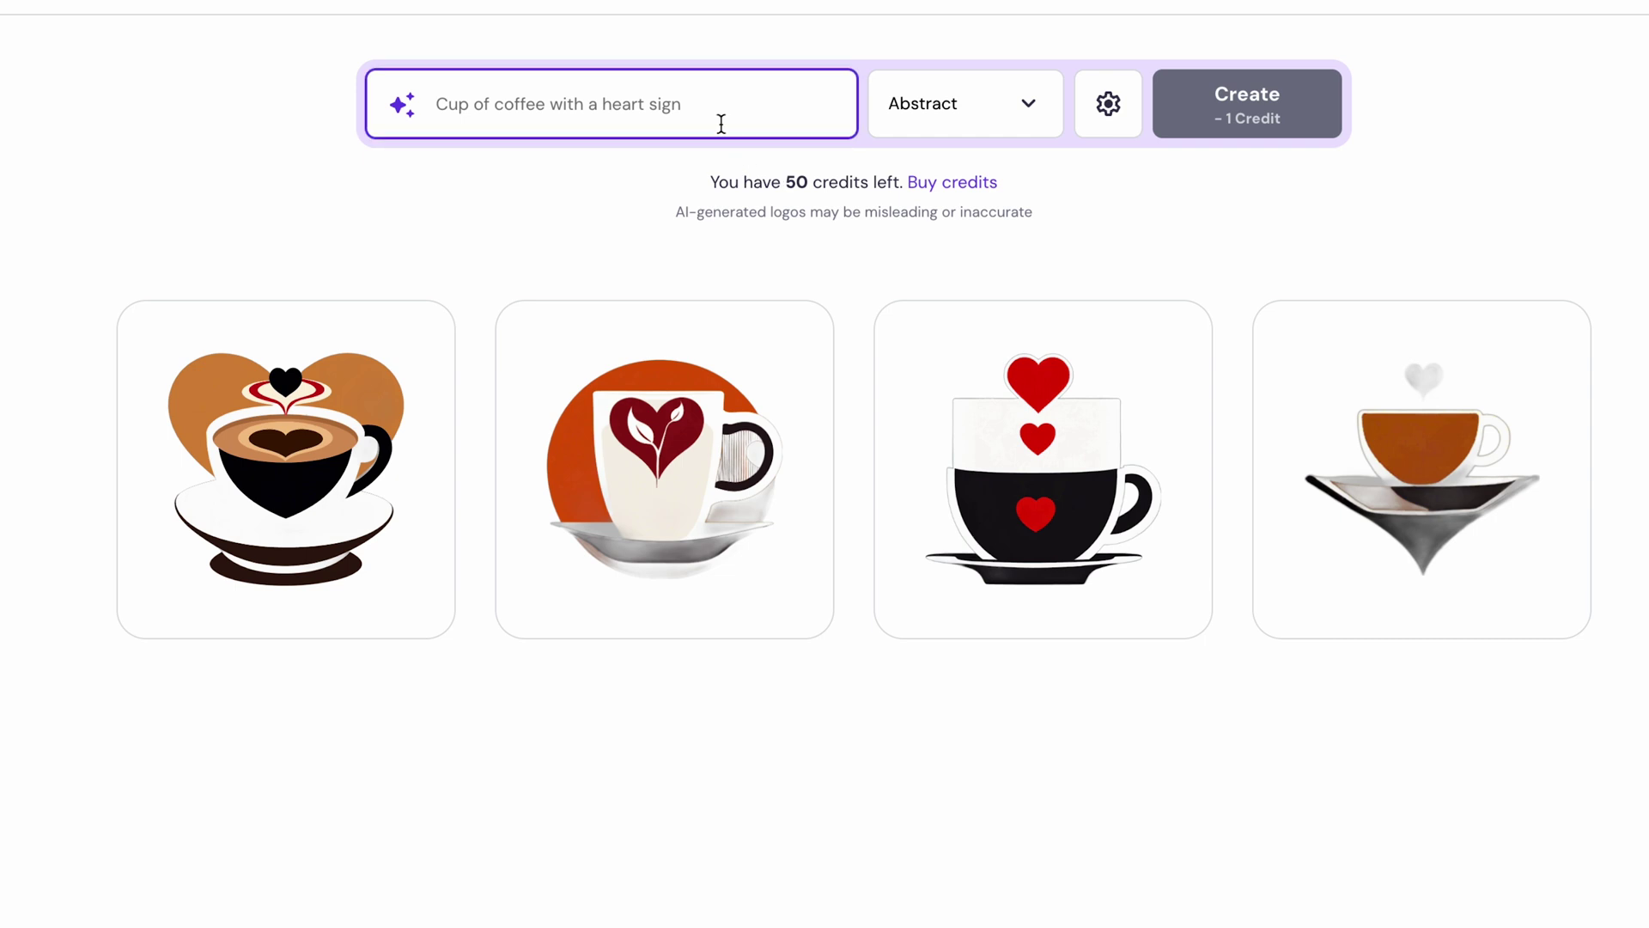
text(a person doing yoga in nature)
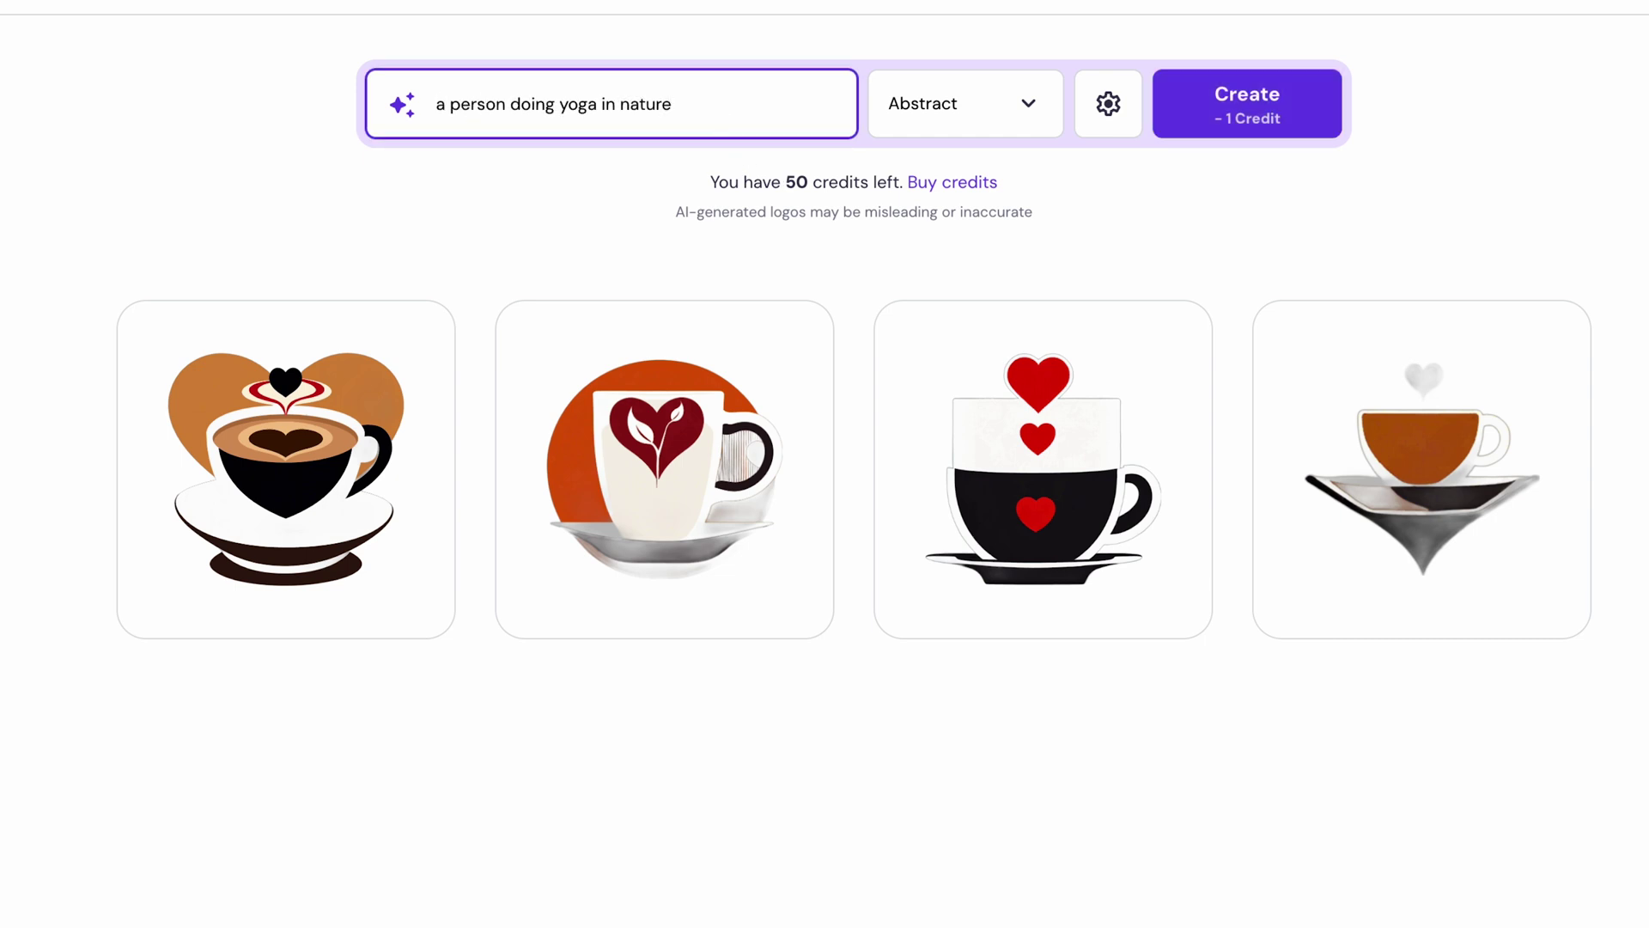
click(1015, 119)
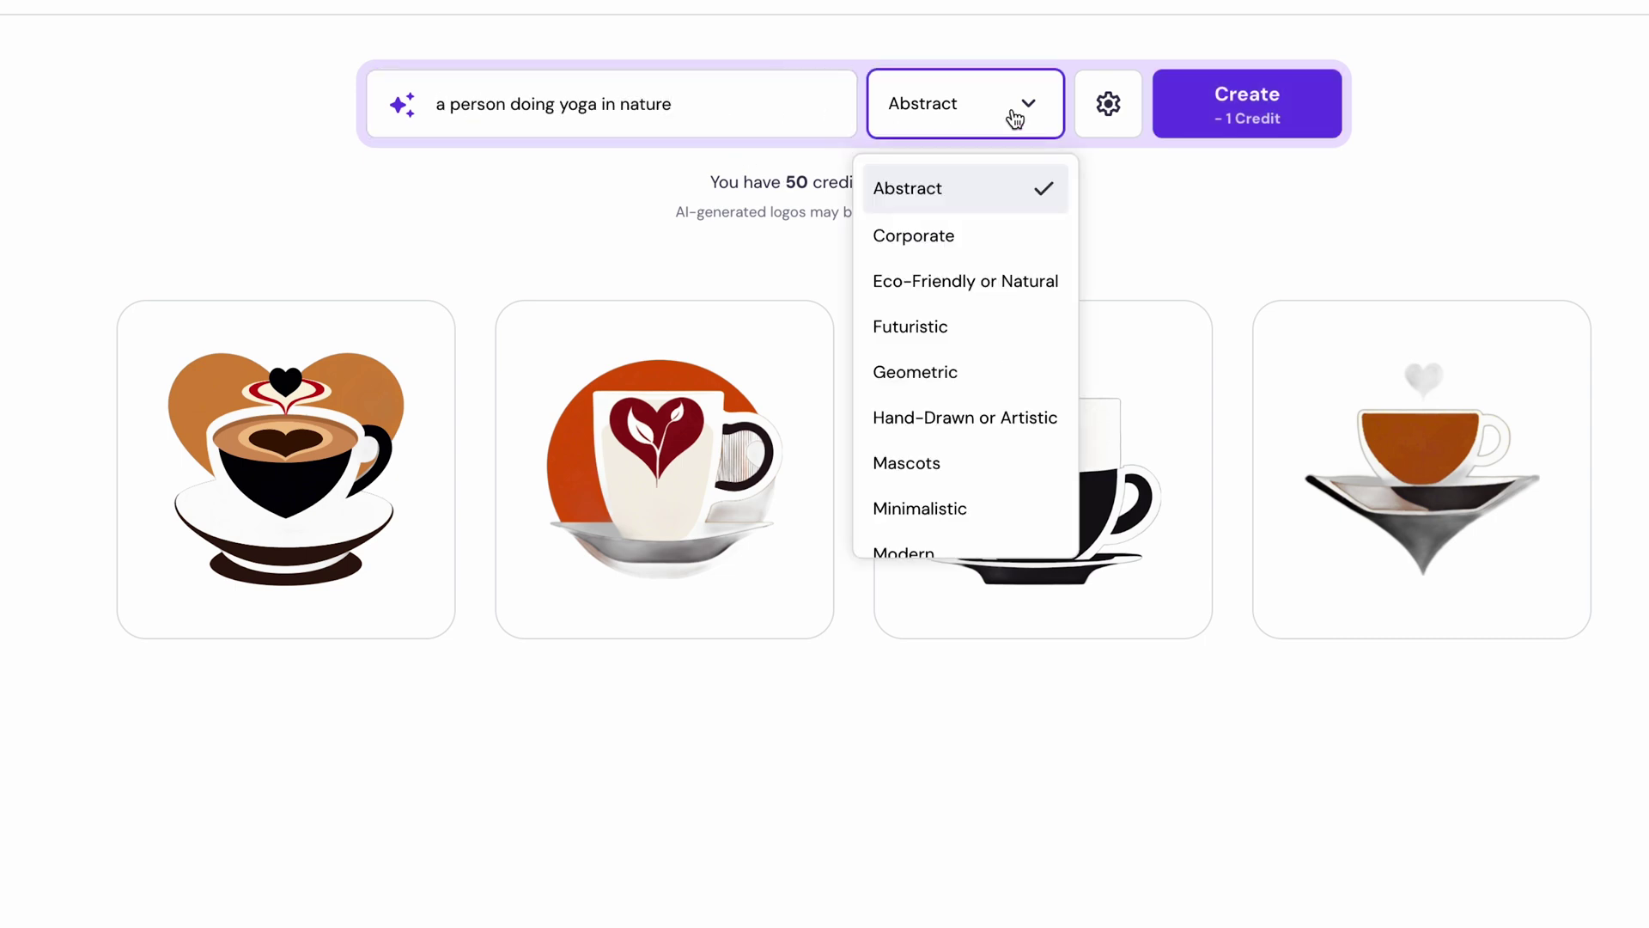
click(988, 188)
click(1211, 121)
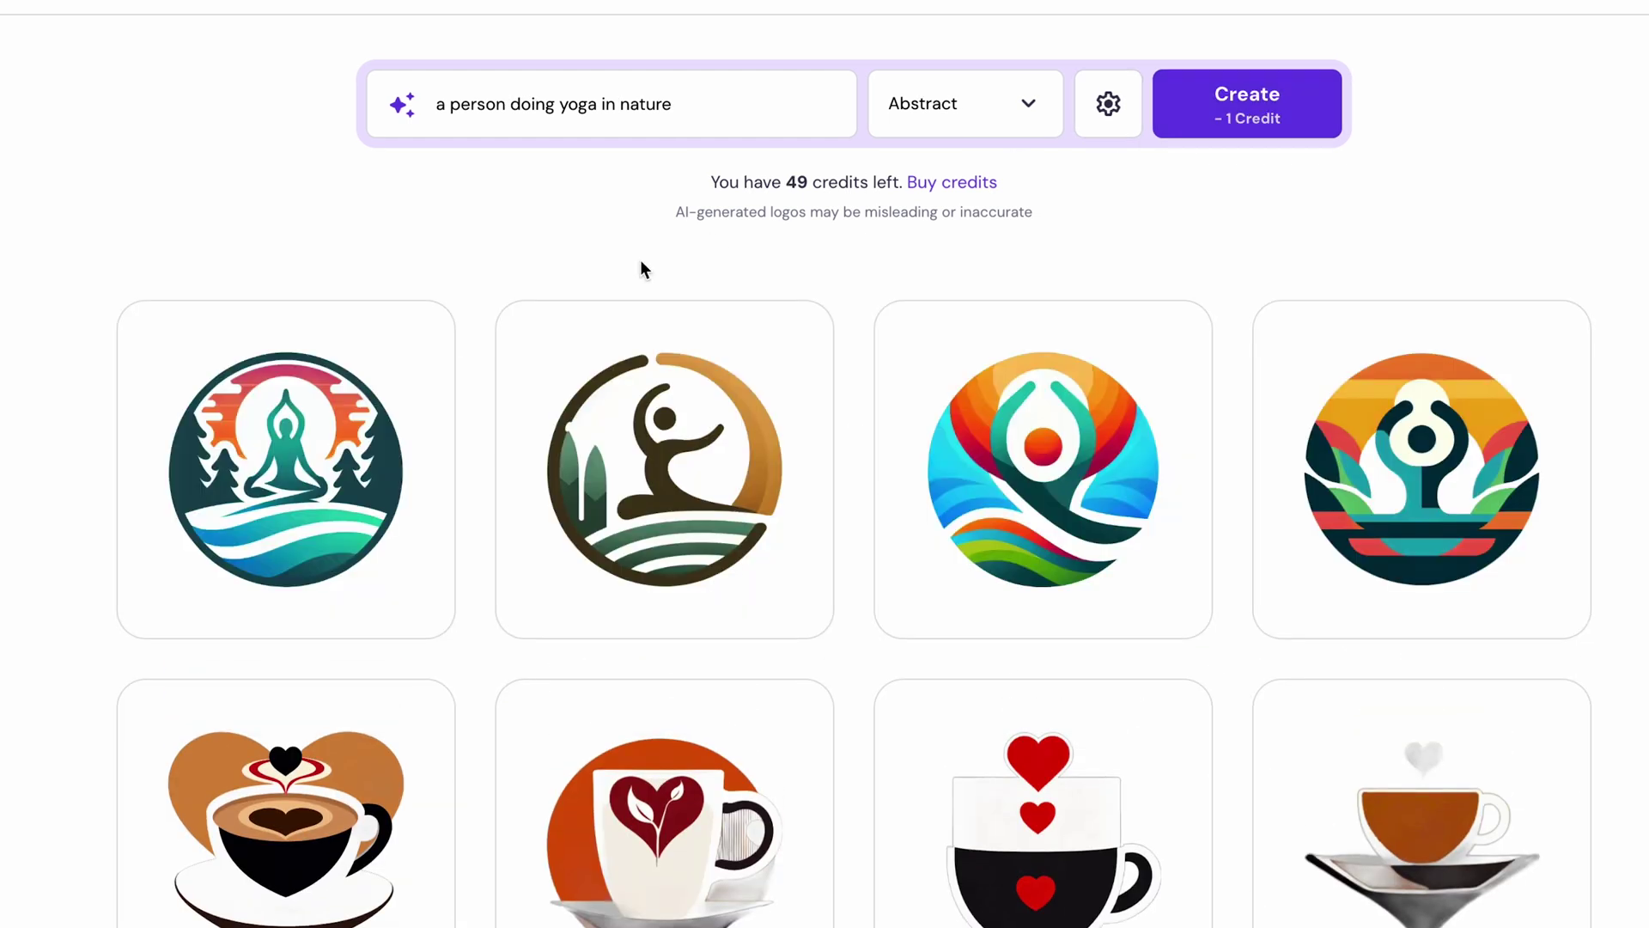
Step: Name the meditating-figure logo with pine trees "Yoga Home" in black Poppins and use it as the header logo
click(298, 469)
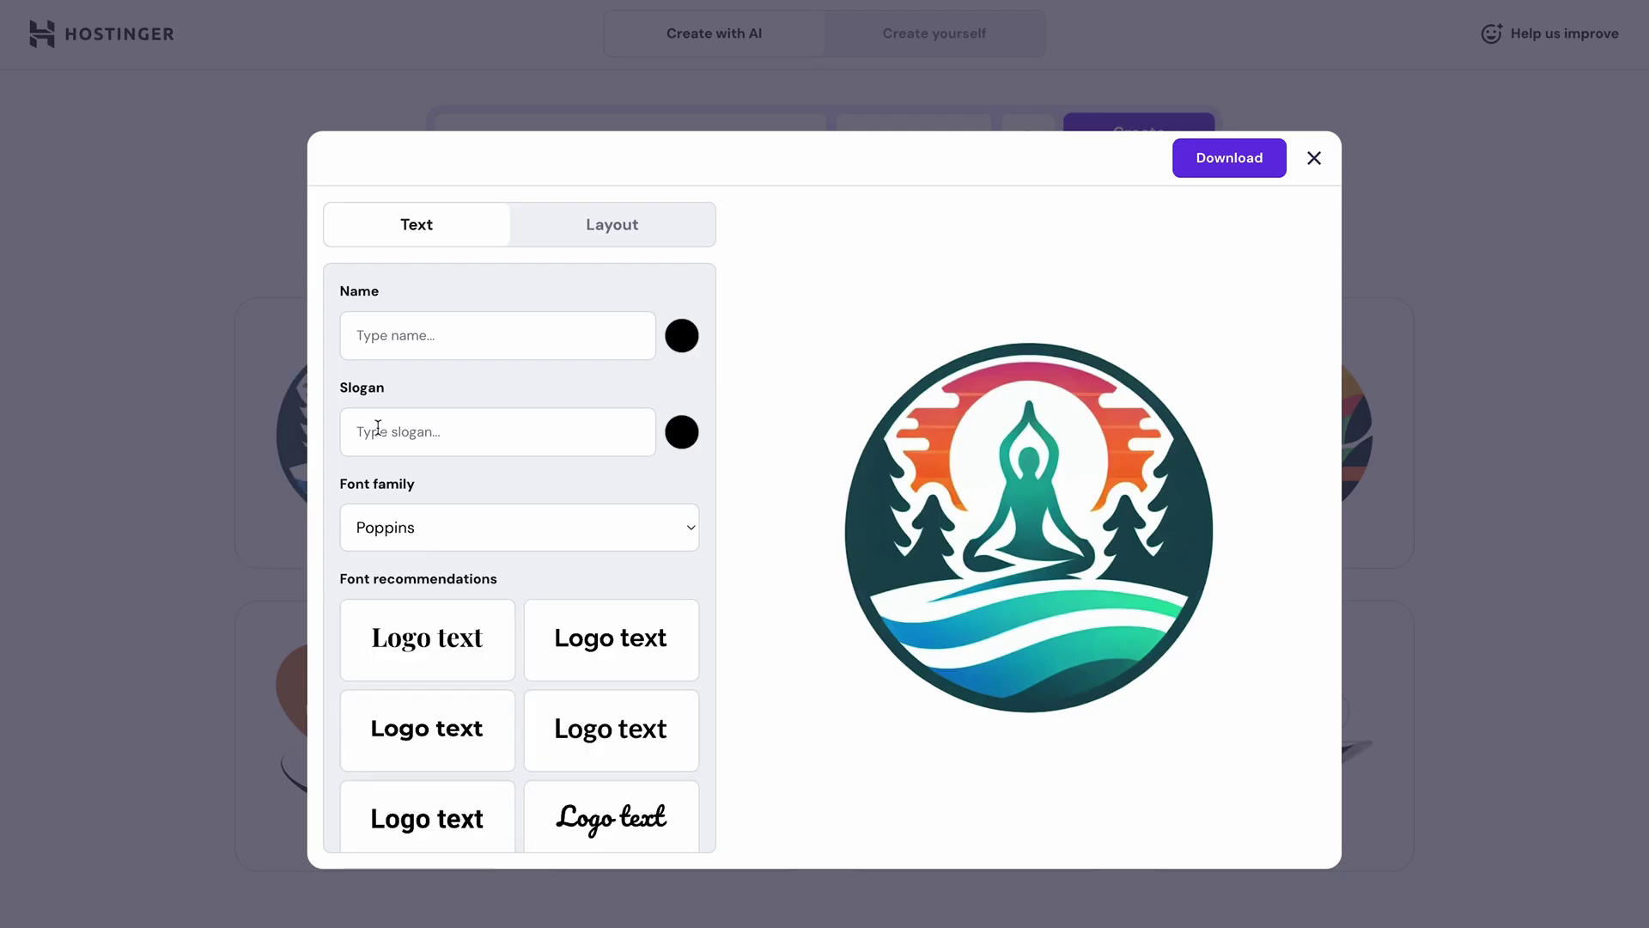
text(Yoga Home)
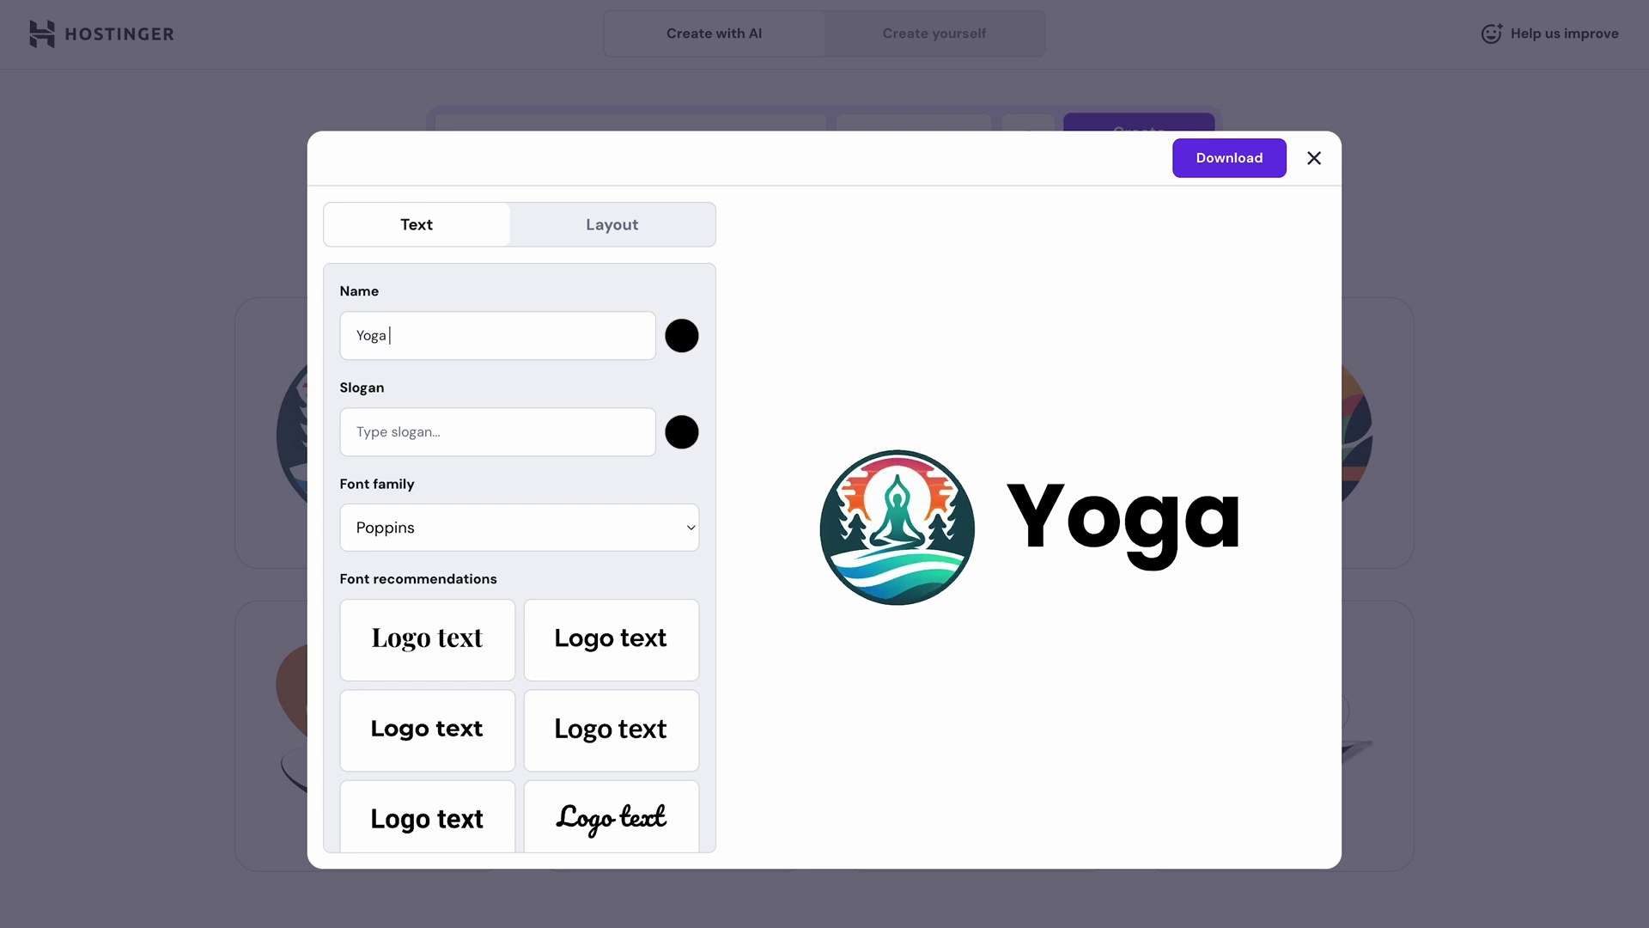
click(544, 528)
click(544, 527)
click(683, 336)
click(683, 336)
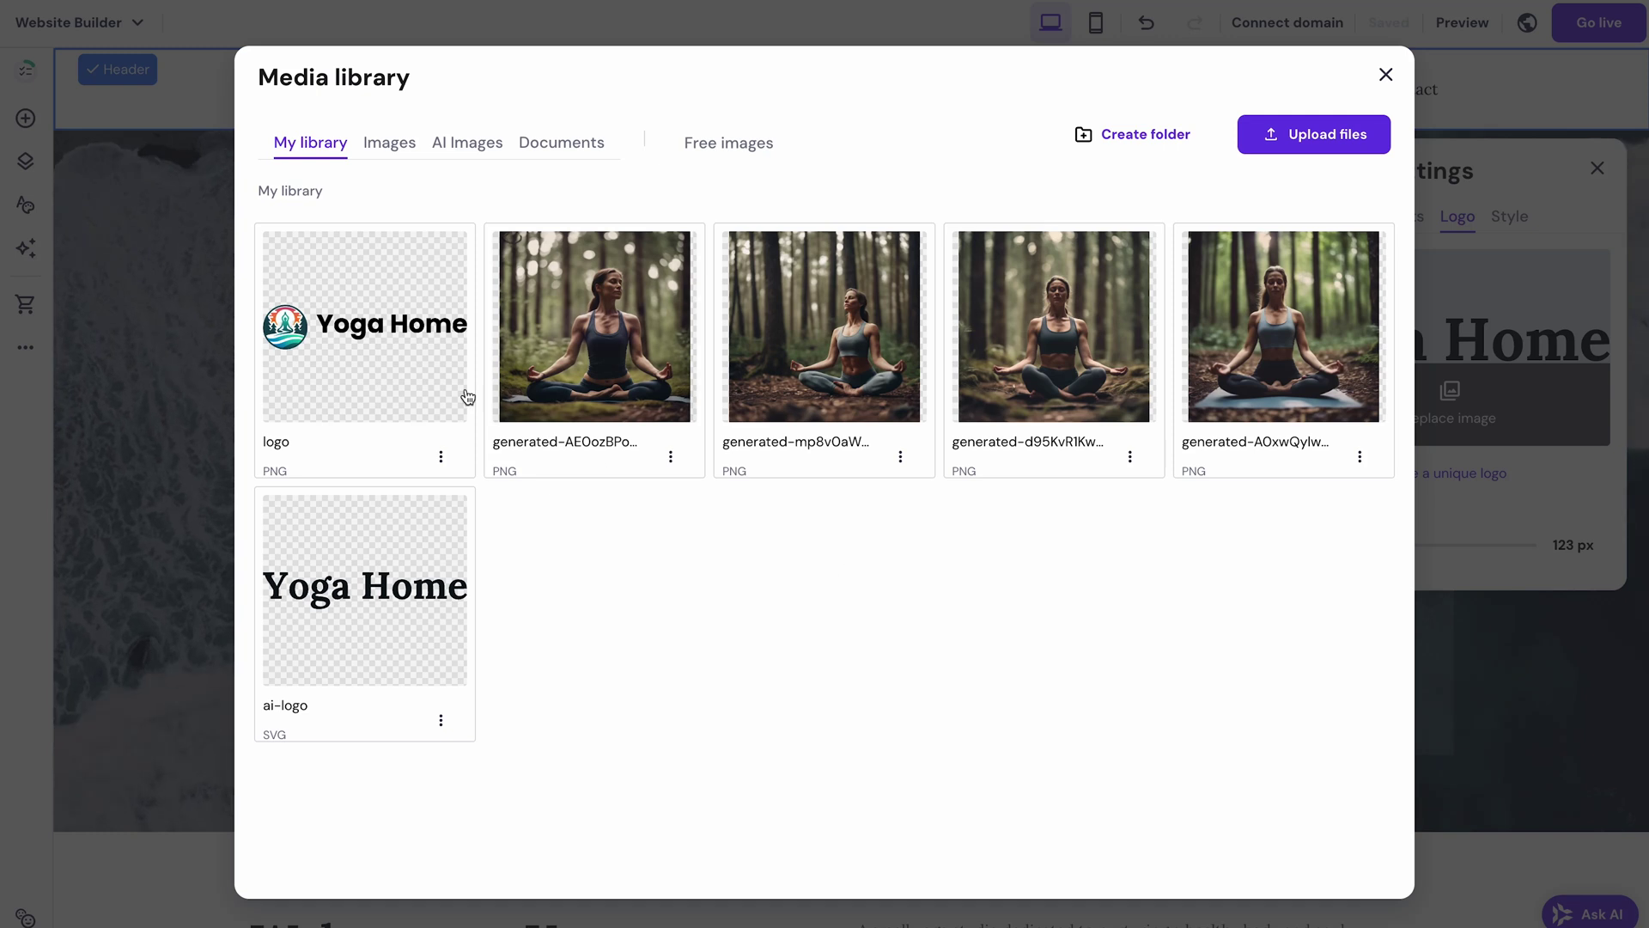
mouse_move(415, 357)
click(379, 331)
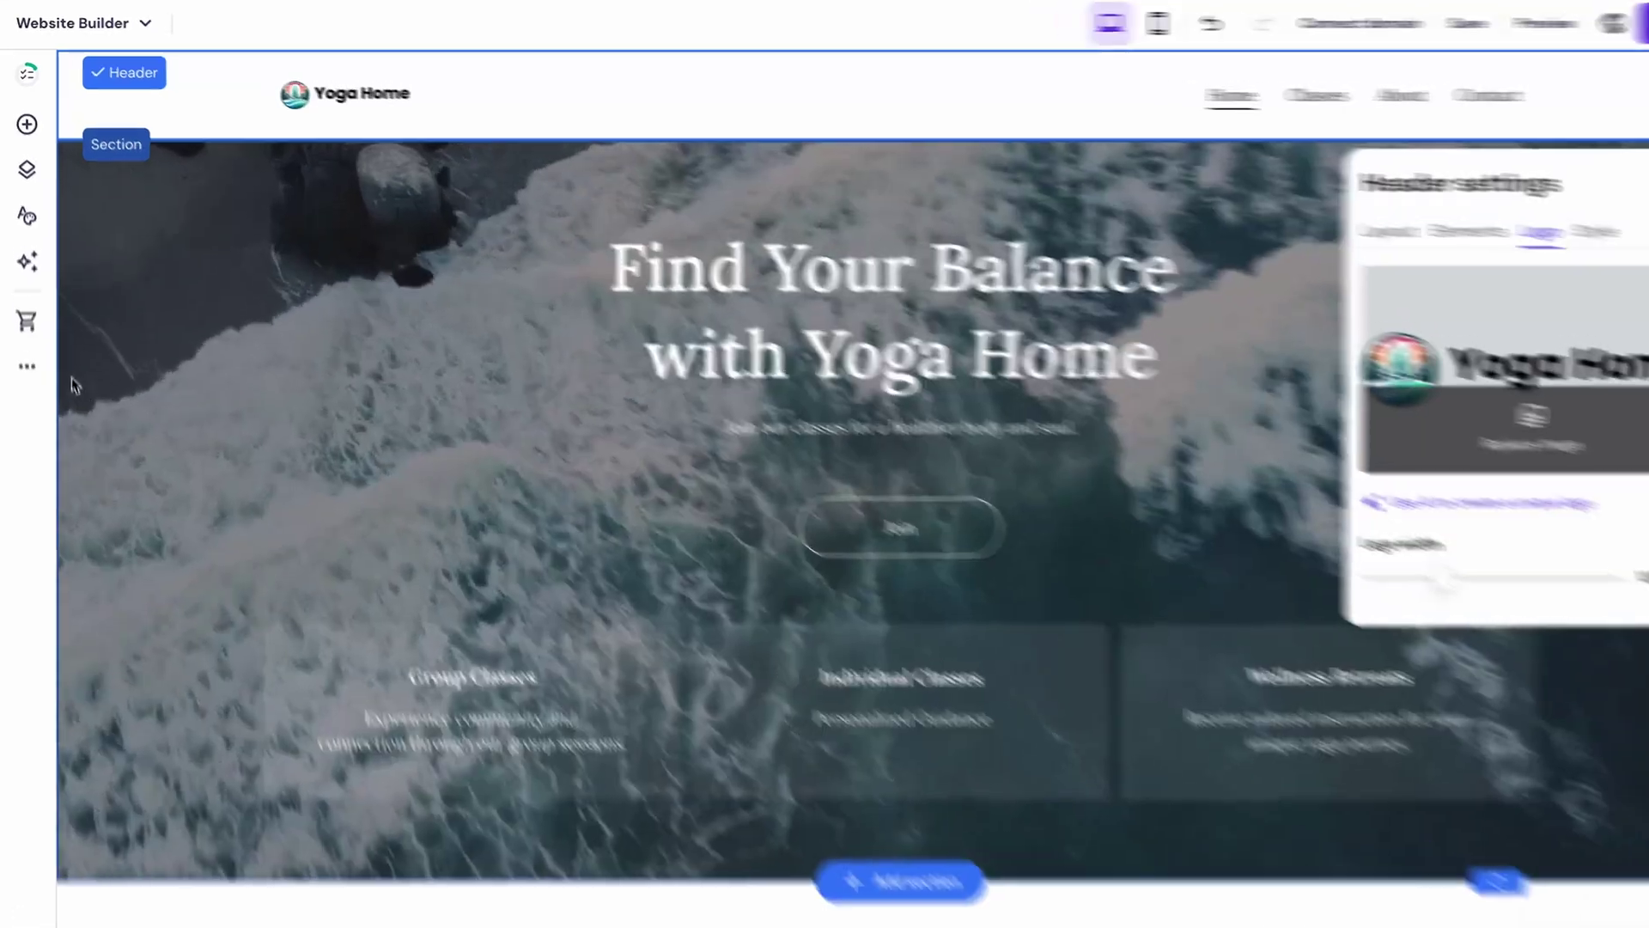
Step: Set favicon-32x32 from the media library as the site's favicon and save the changes
click(27, 348)
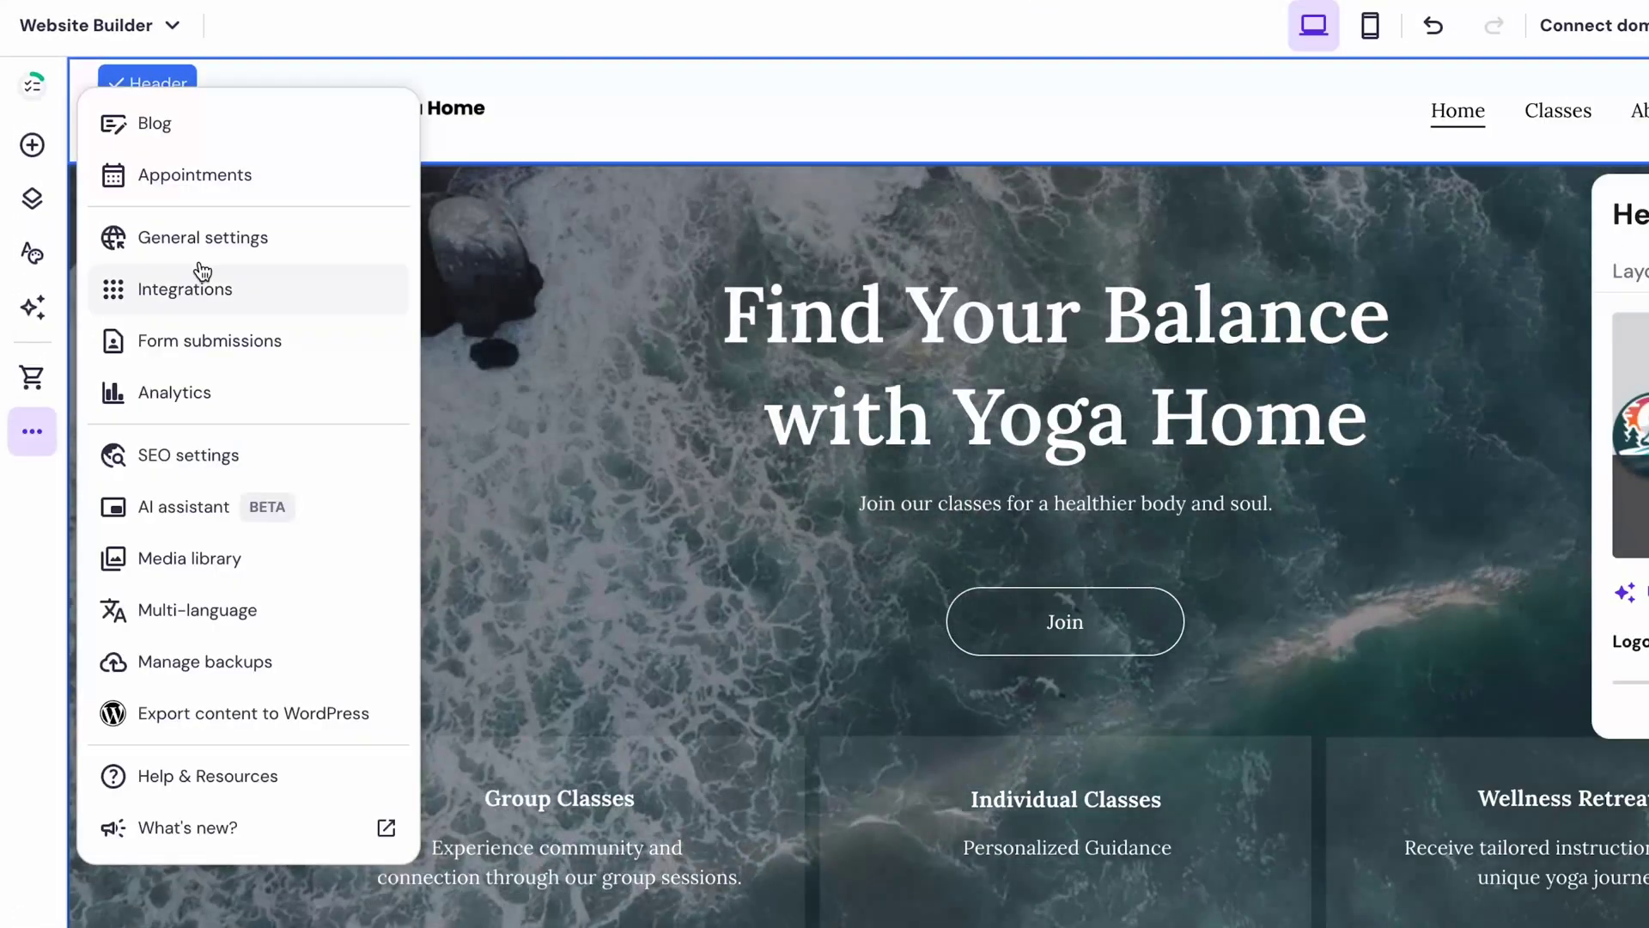
click(214, 235)
click(275, 311)
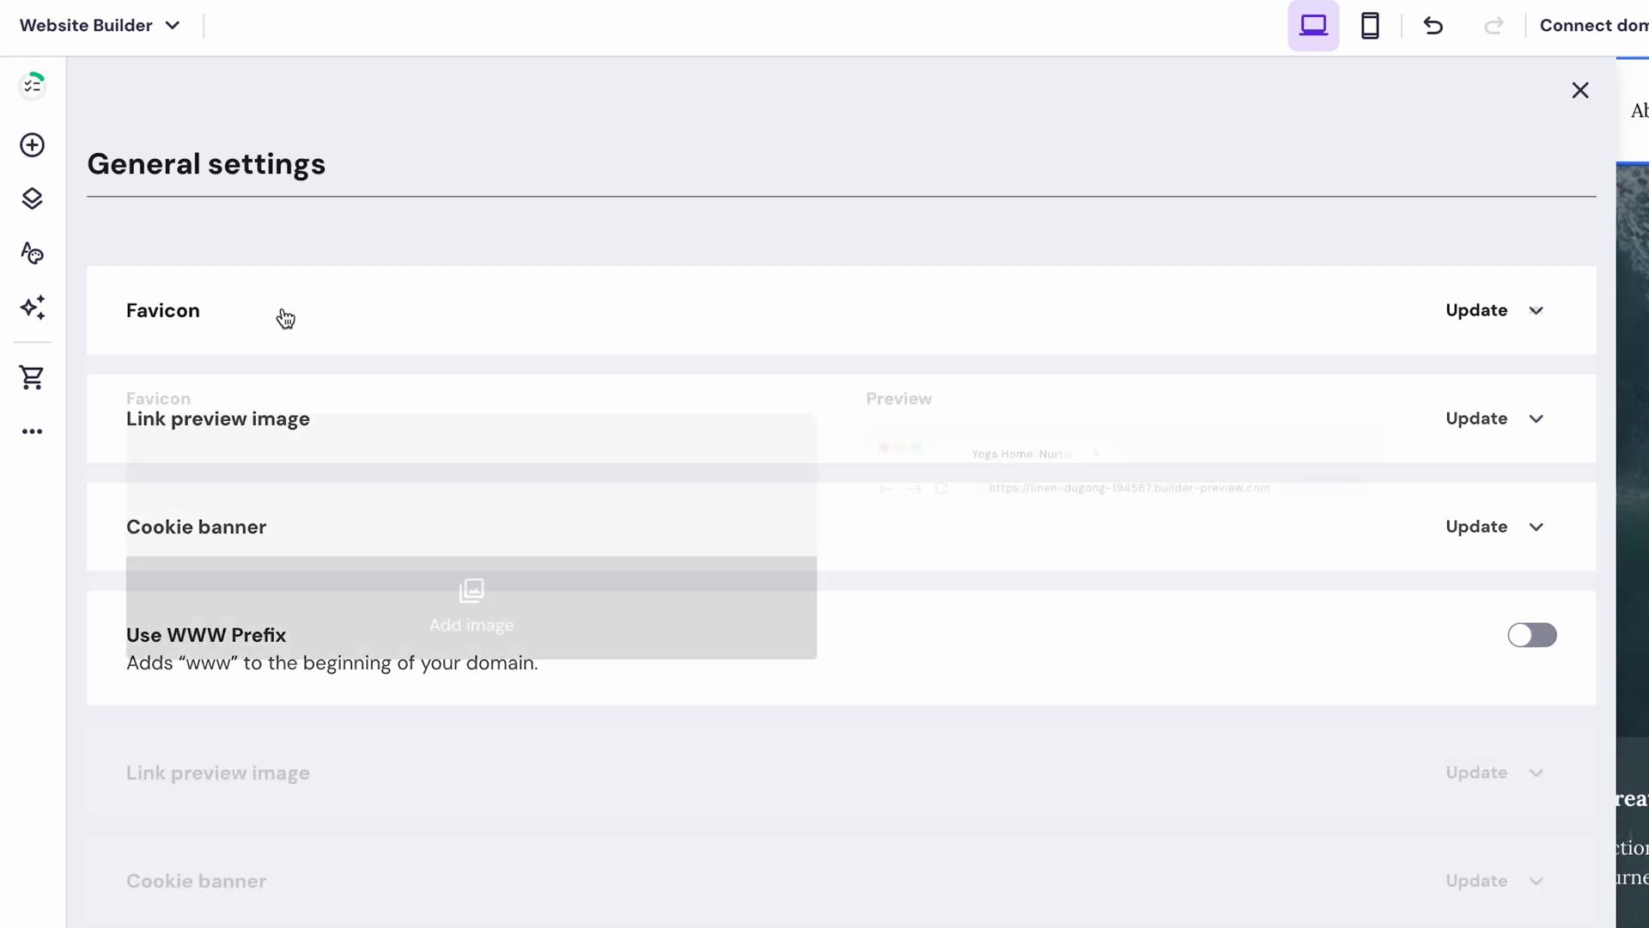
click(478, 604)
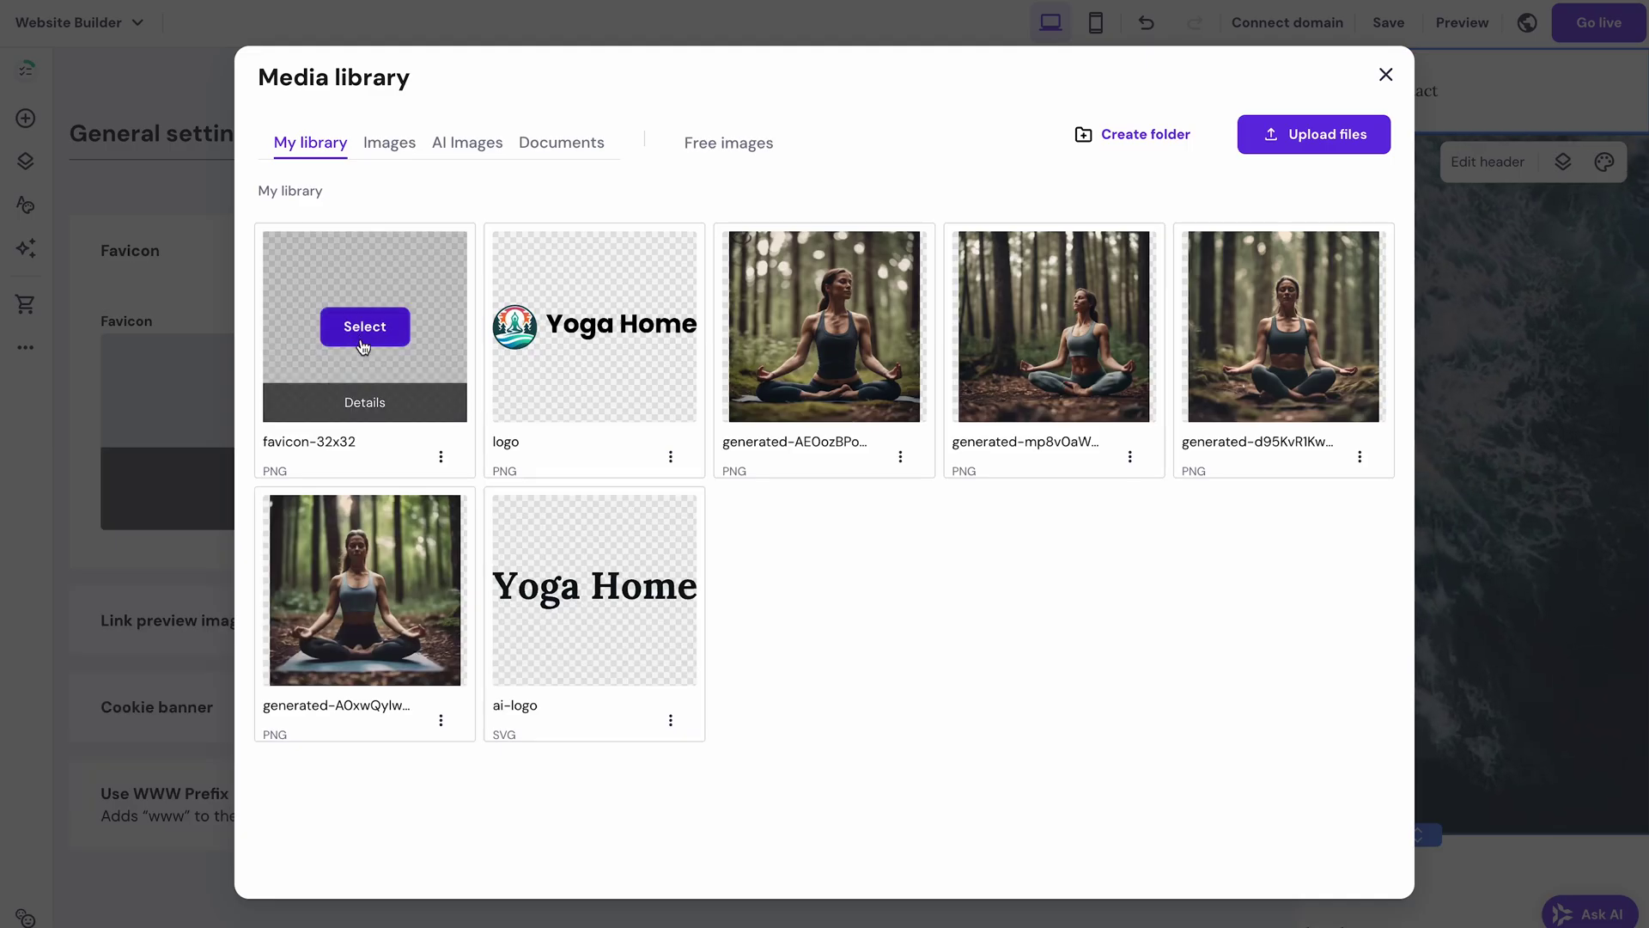
click(452, 403)
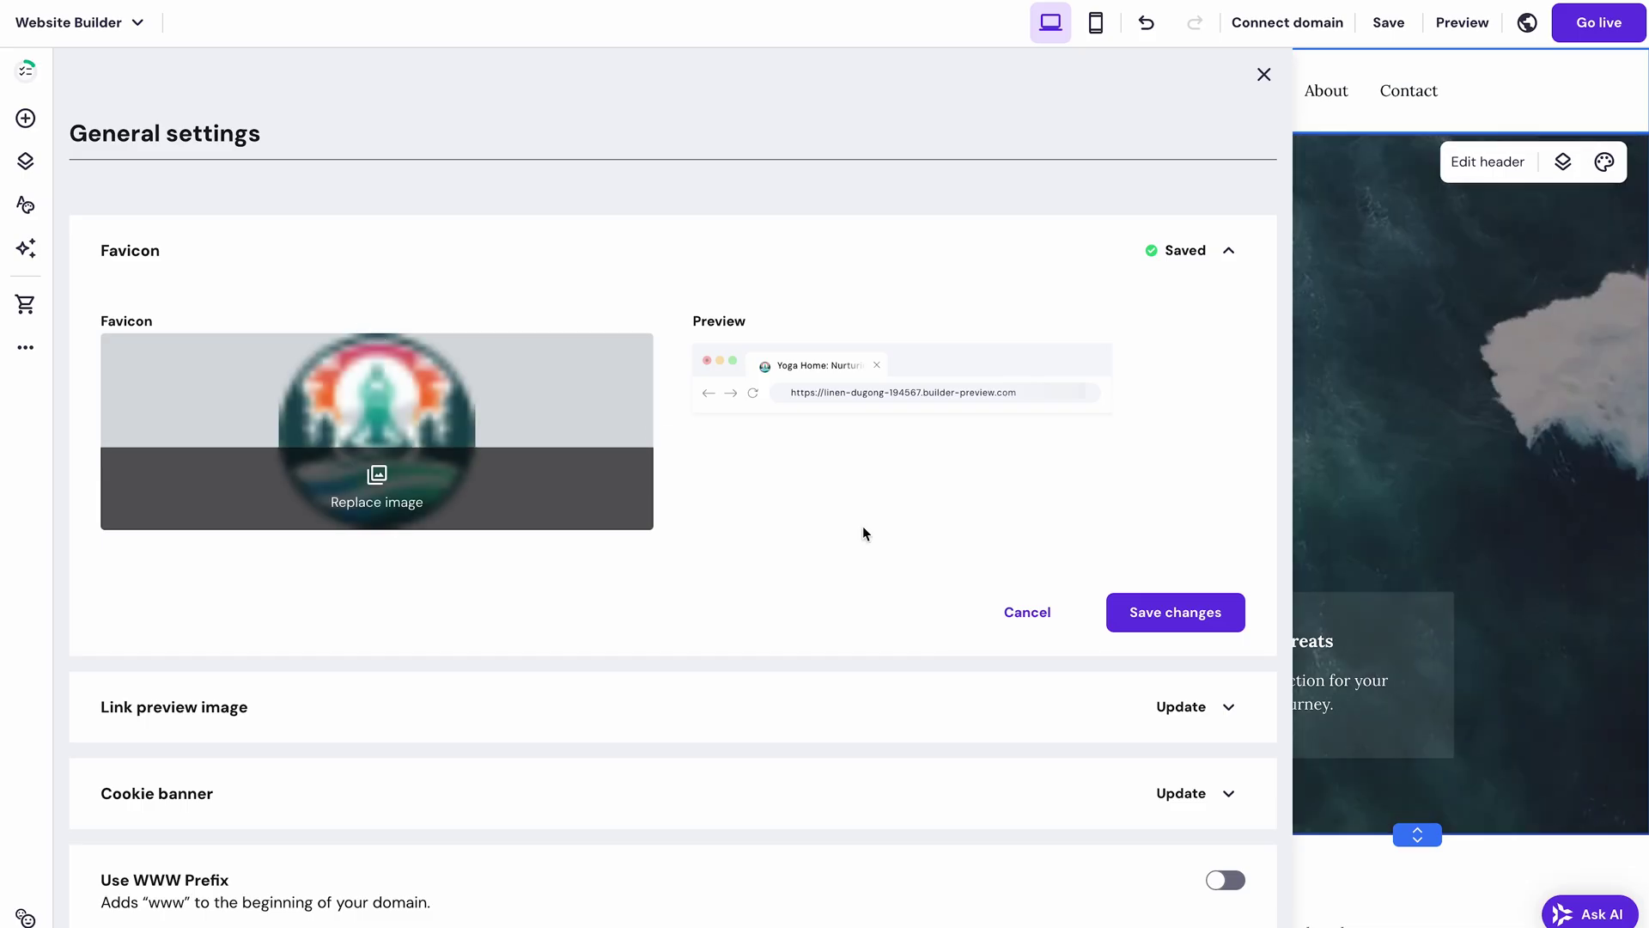
click(1175, 615)
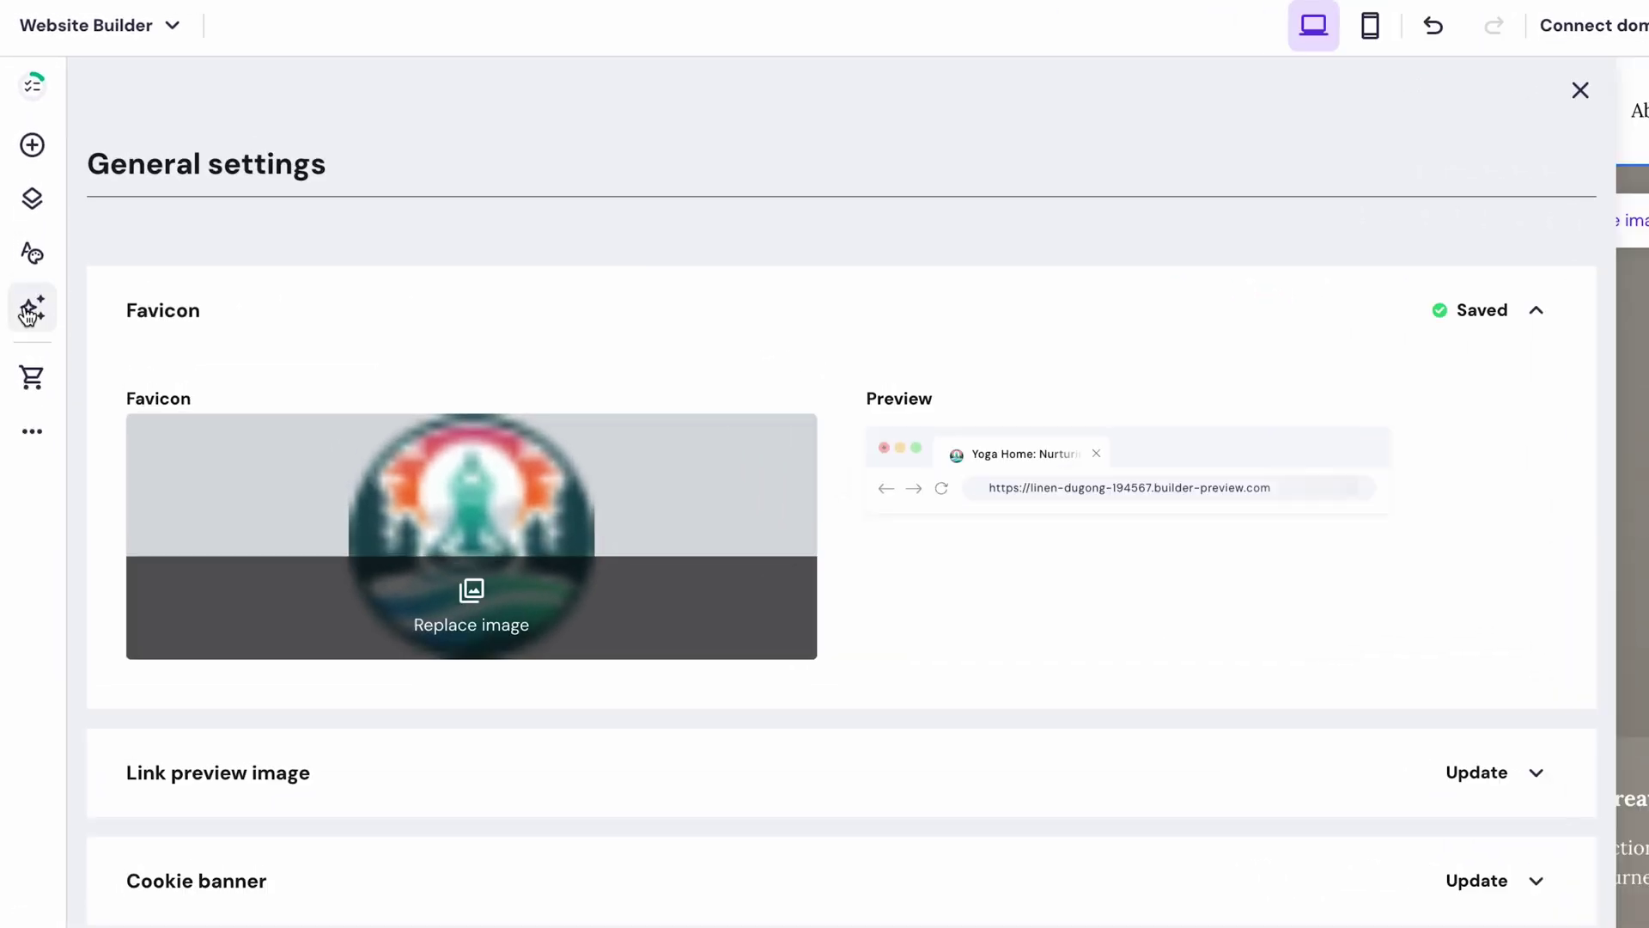
Step: Generate text with AI Writer about the studio's owner, a woman once lost who discovered her passions for yoga and helping people
click(26, 247)
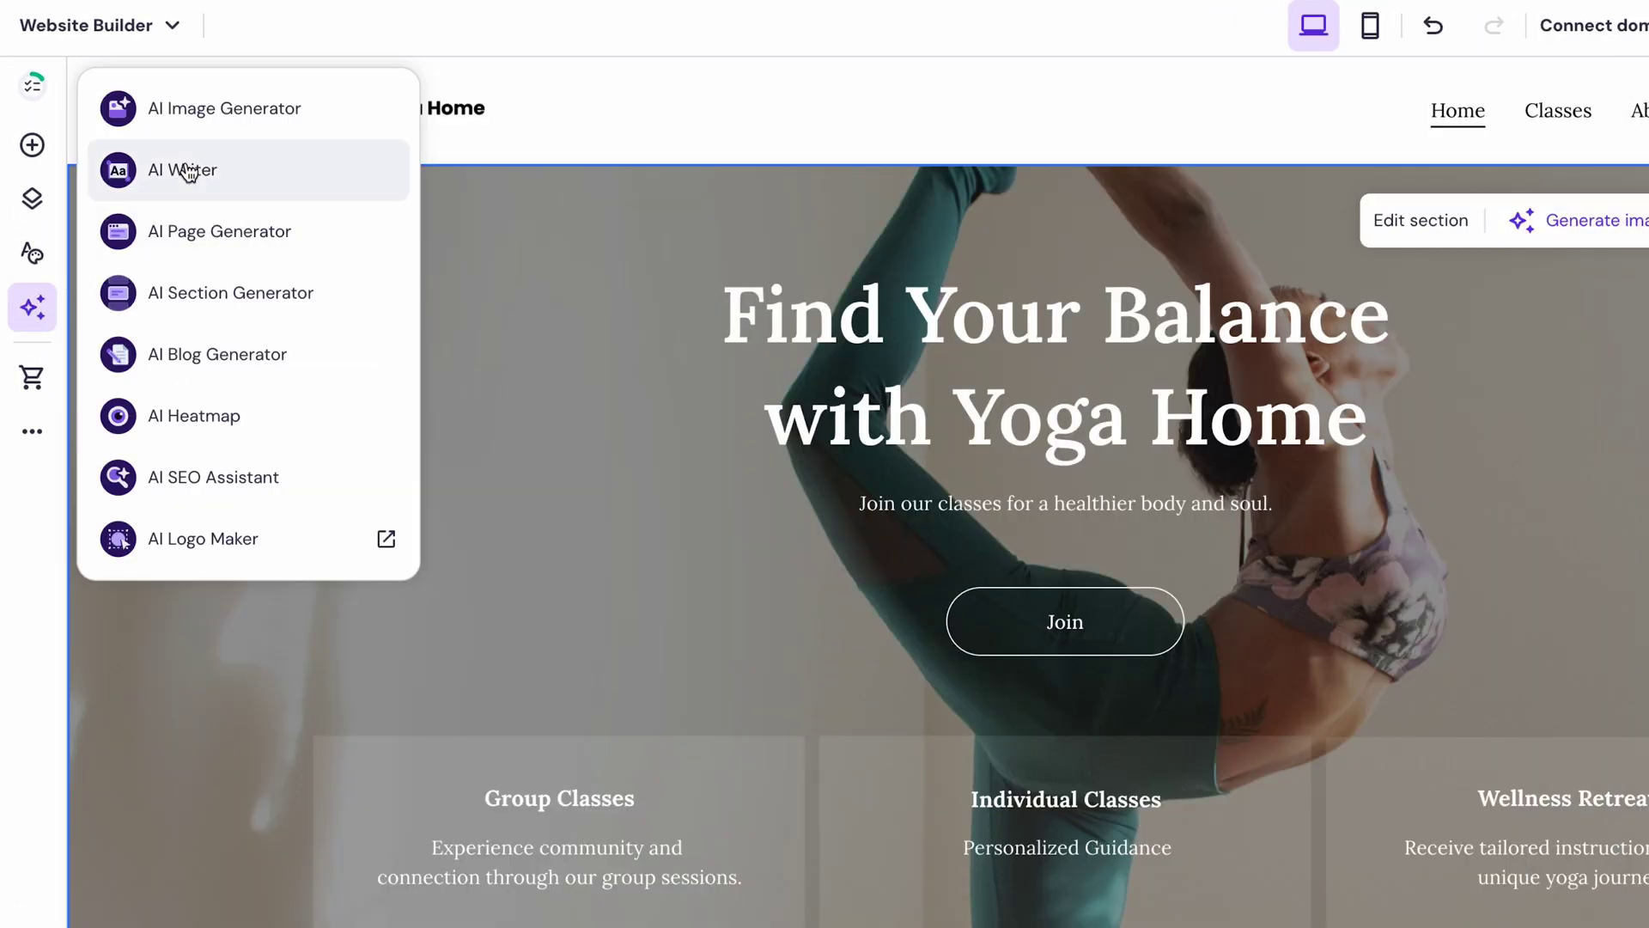
click(148, 136)
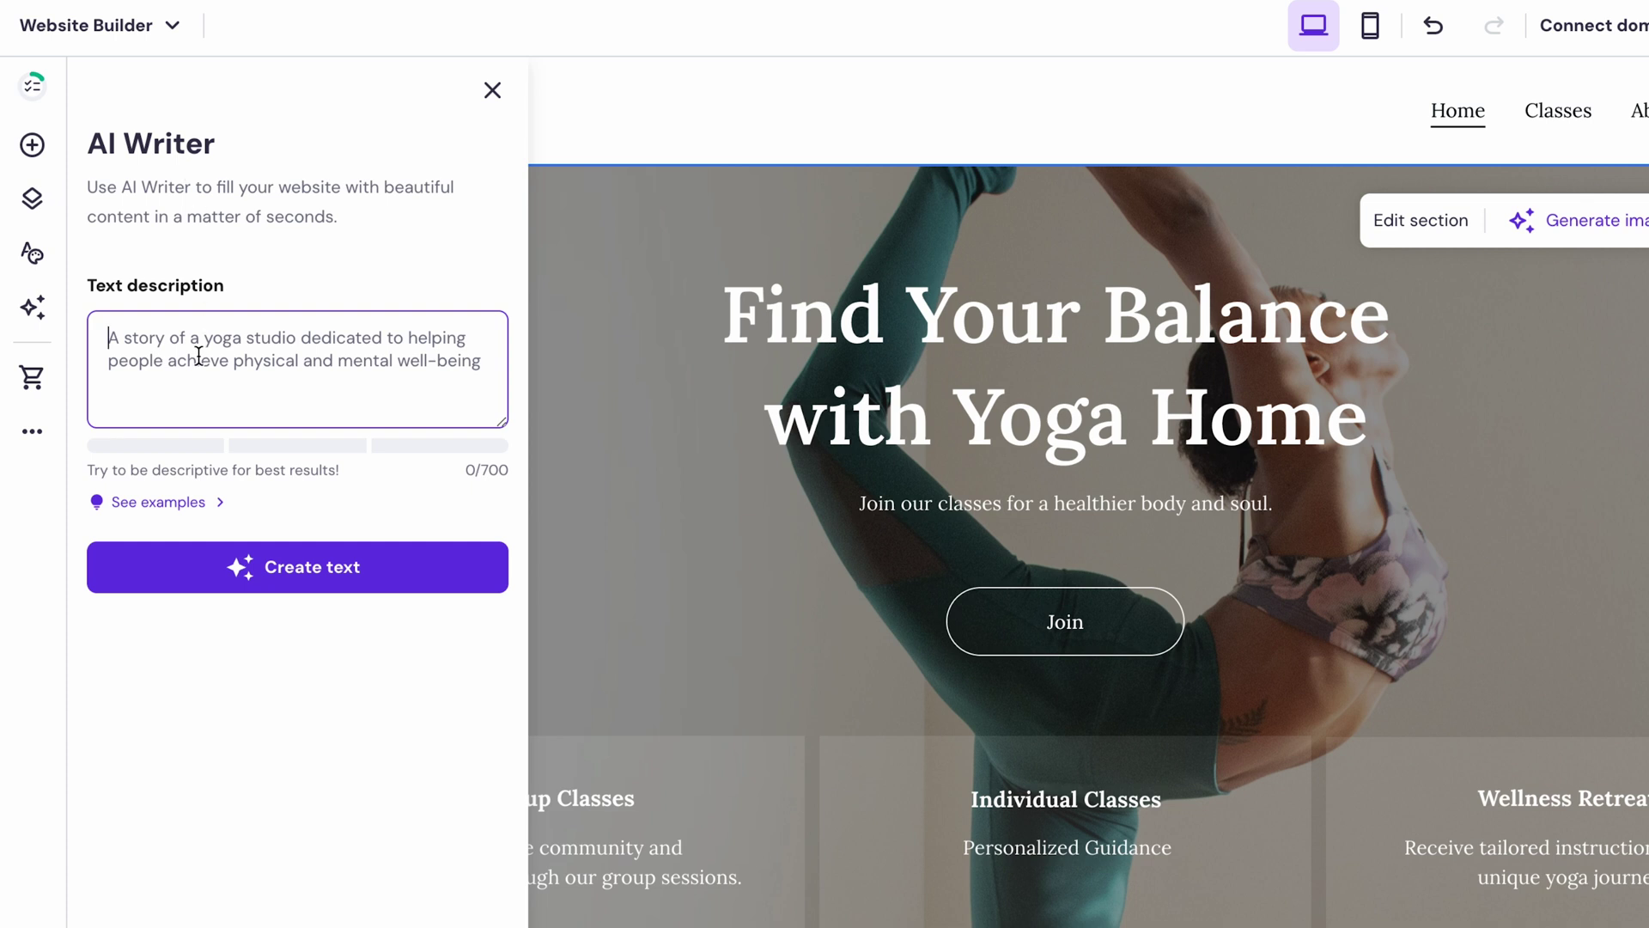
text(The yoga studio's owner is a woman who was lost in her life. One day, she suddenly realized that her true passions are yoga and helping people. Ever since, she has dedicated herself to this job)
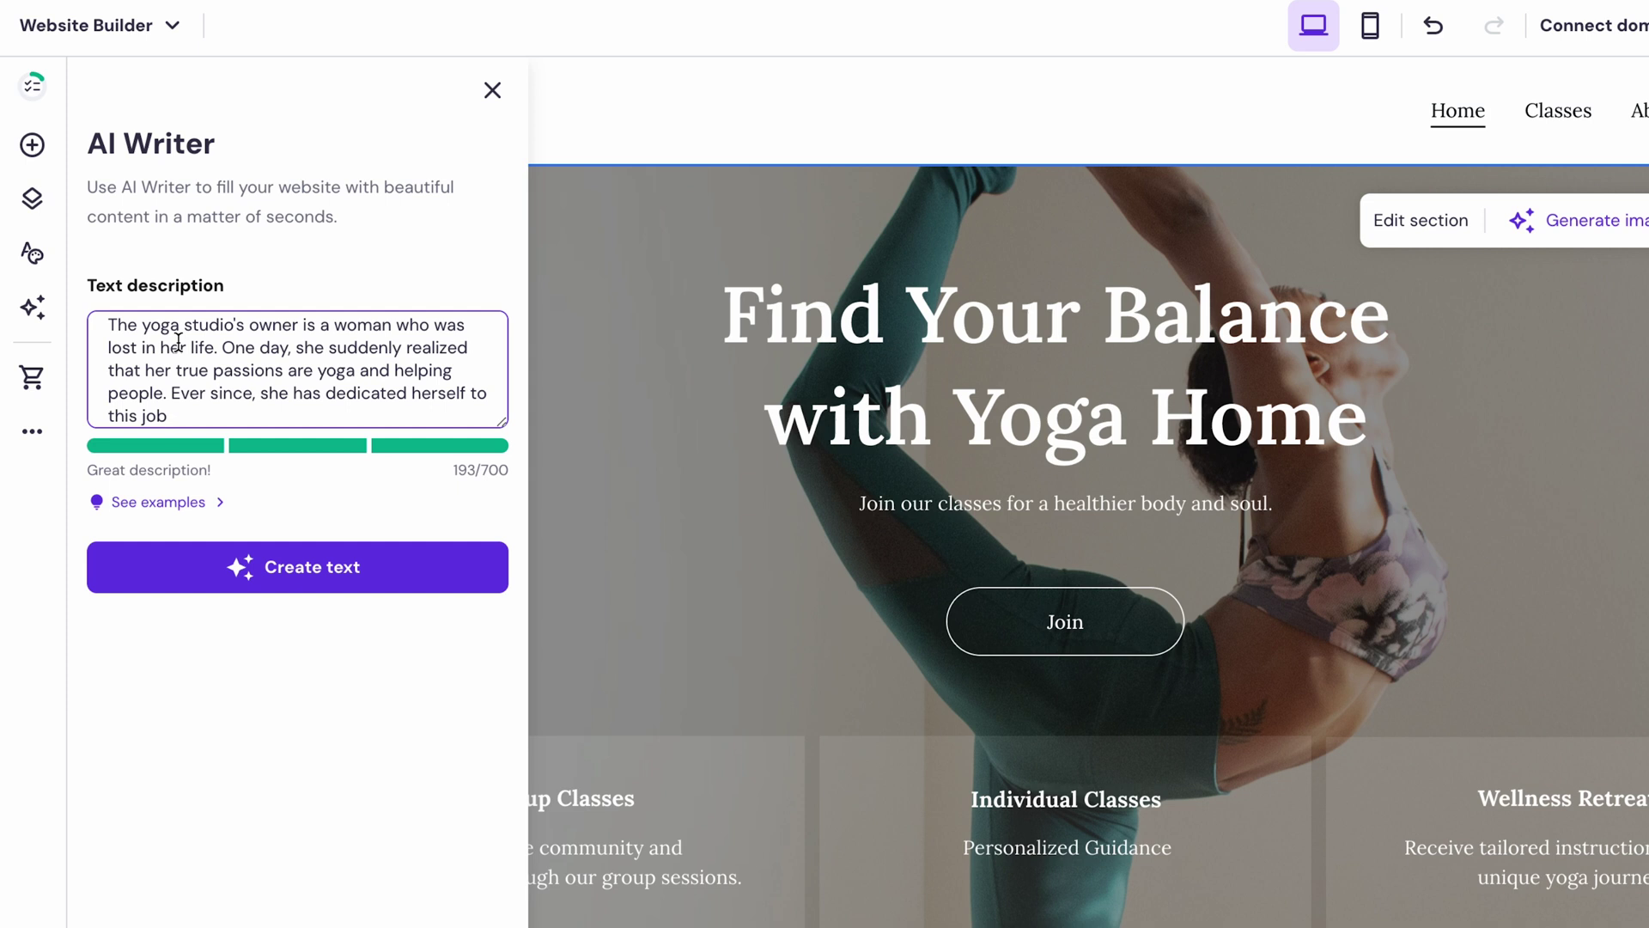
click(294, 568)
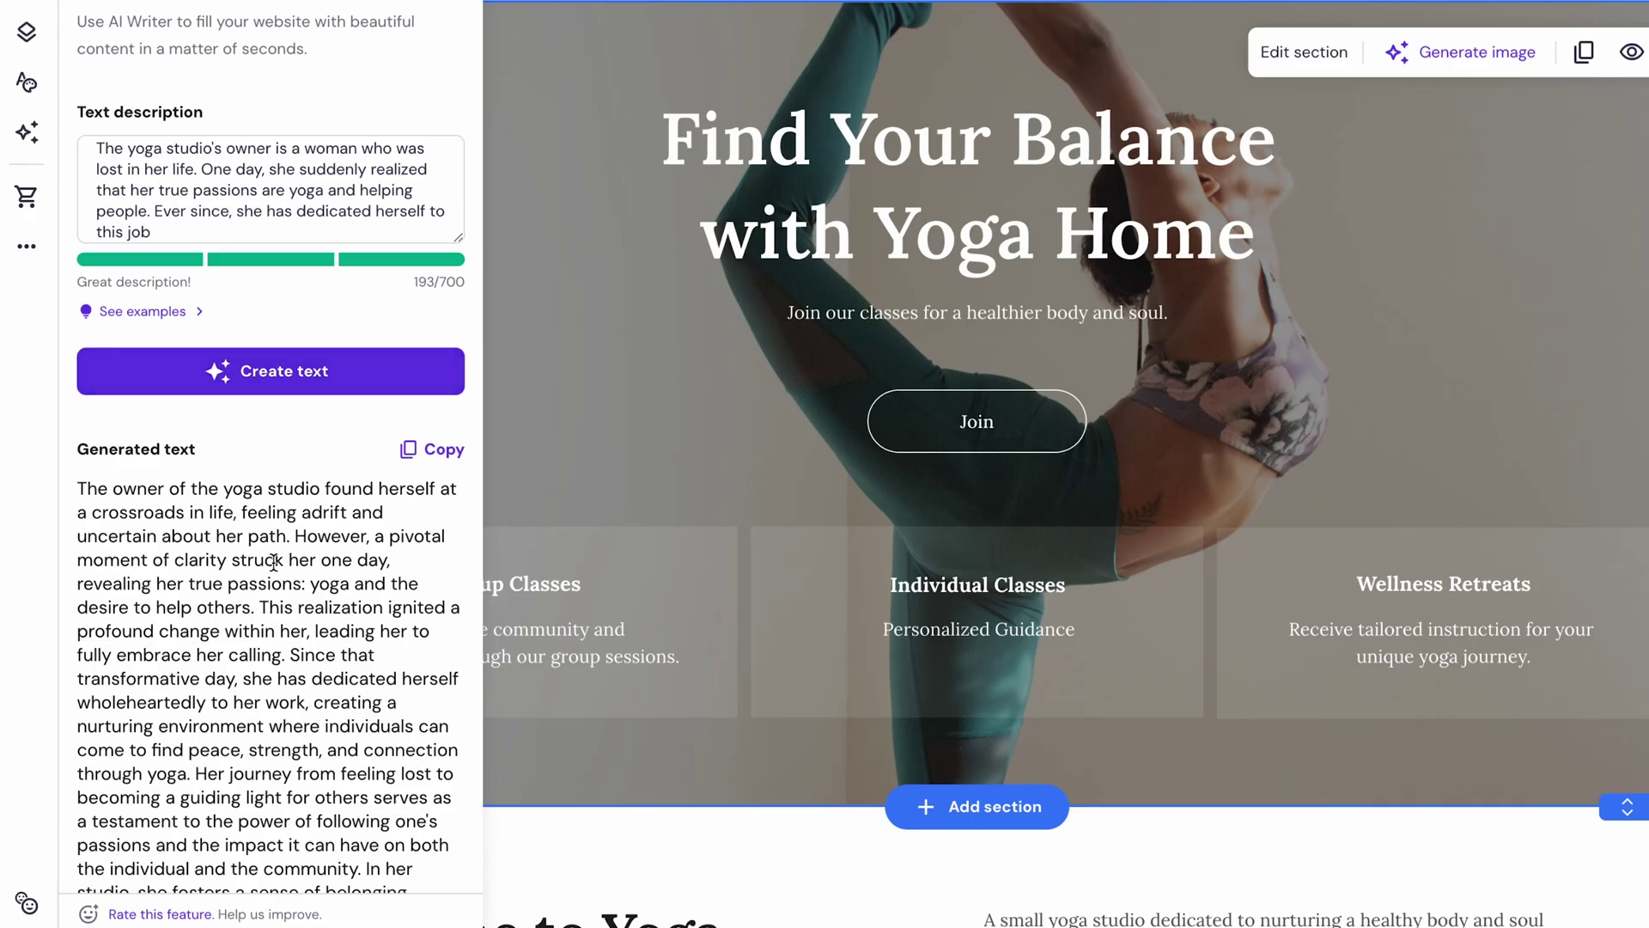
scroll(274, 563, down, 2)
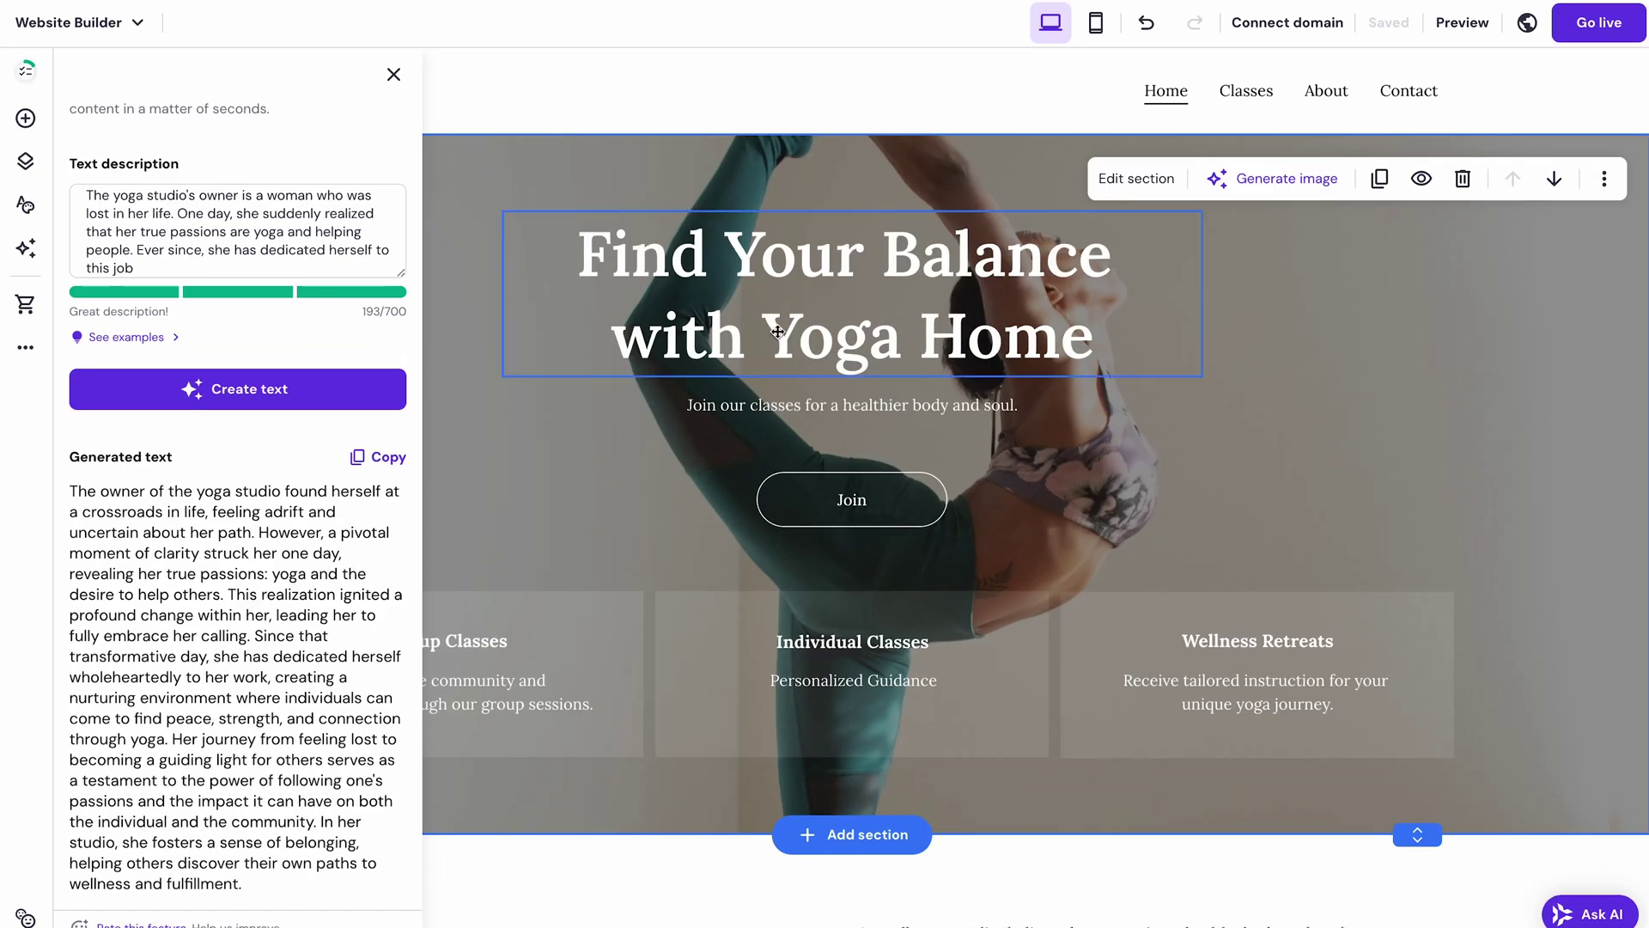
Step: Open the AI Writer for the hero section's "Find Your Balance with Yoga Home" heading
click(778, 332)
click(654, 184)
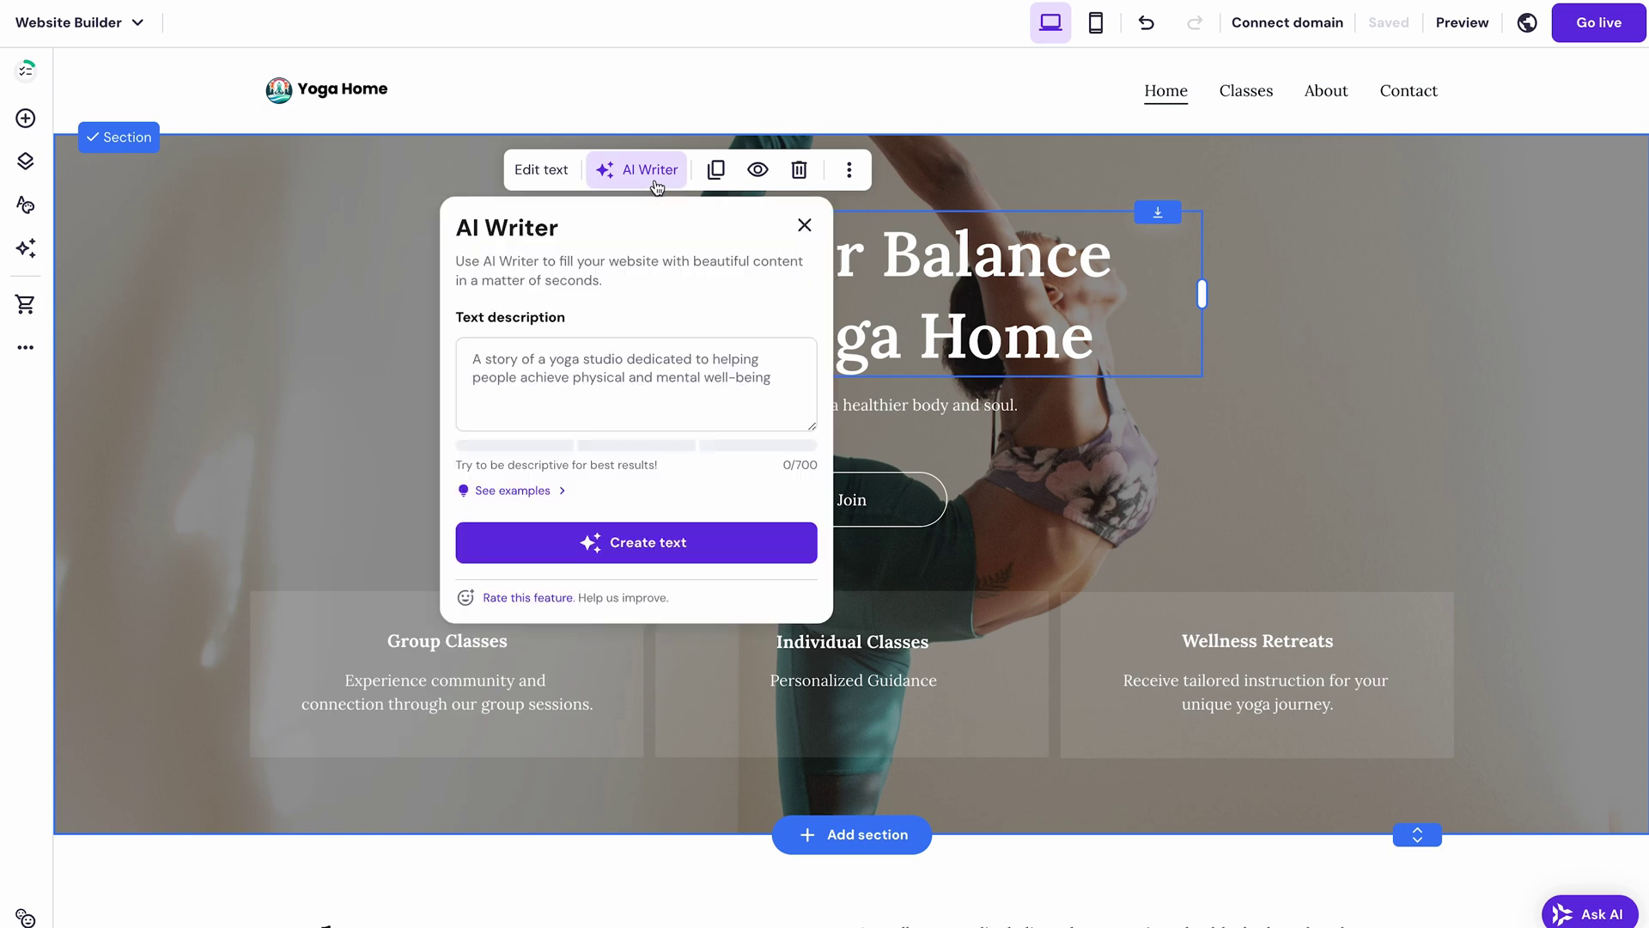
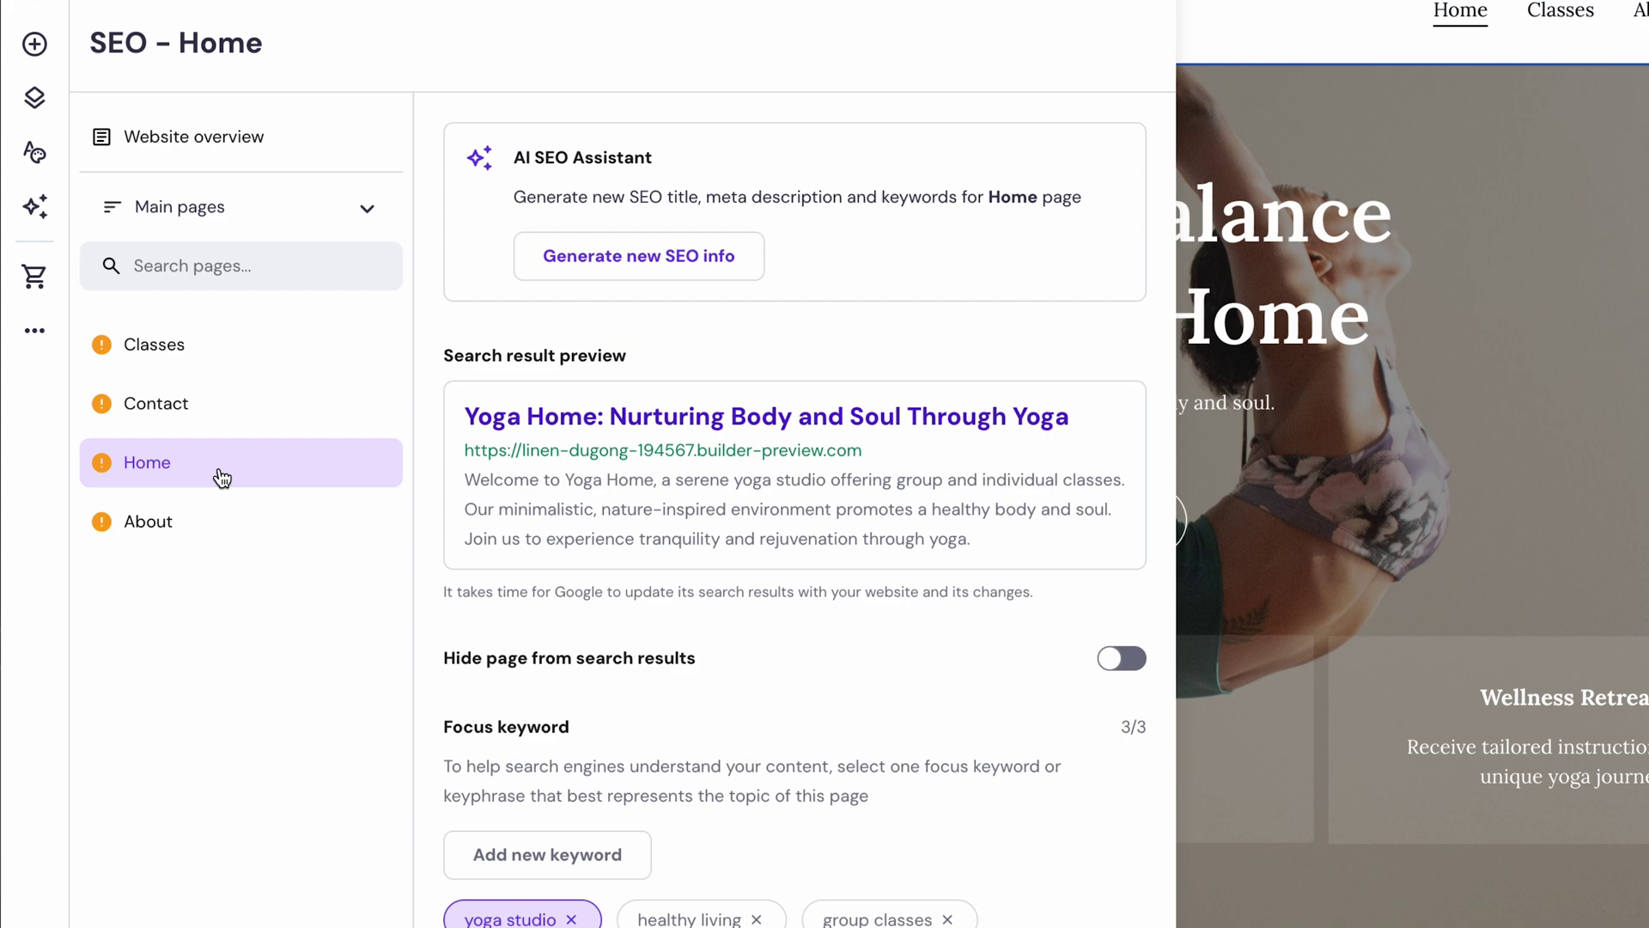
Step: Generate new SEO info for the Home page from a description of the small LA yoga studio, adding the keyword "private yoga lessons"
click(638, 255)
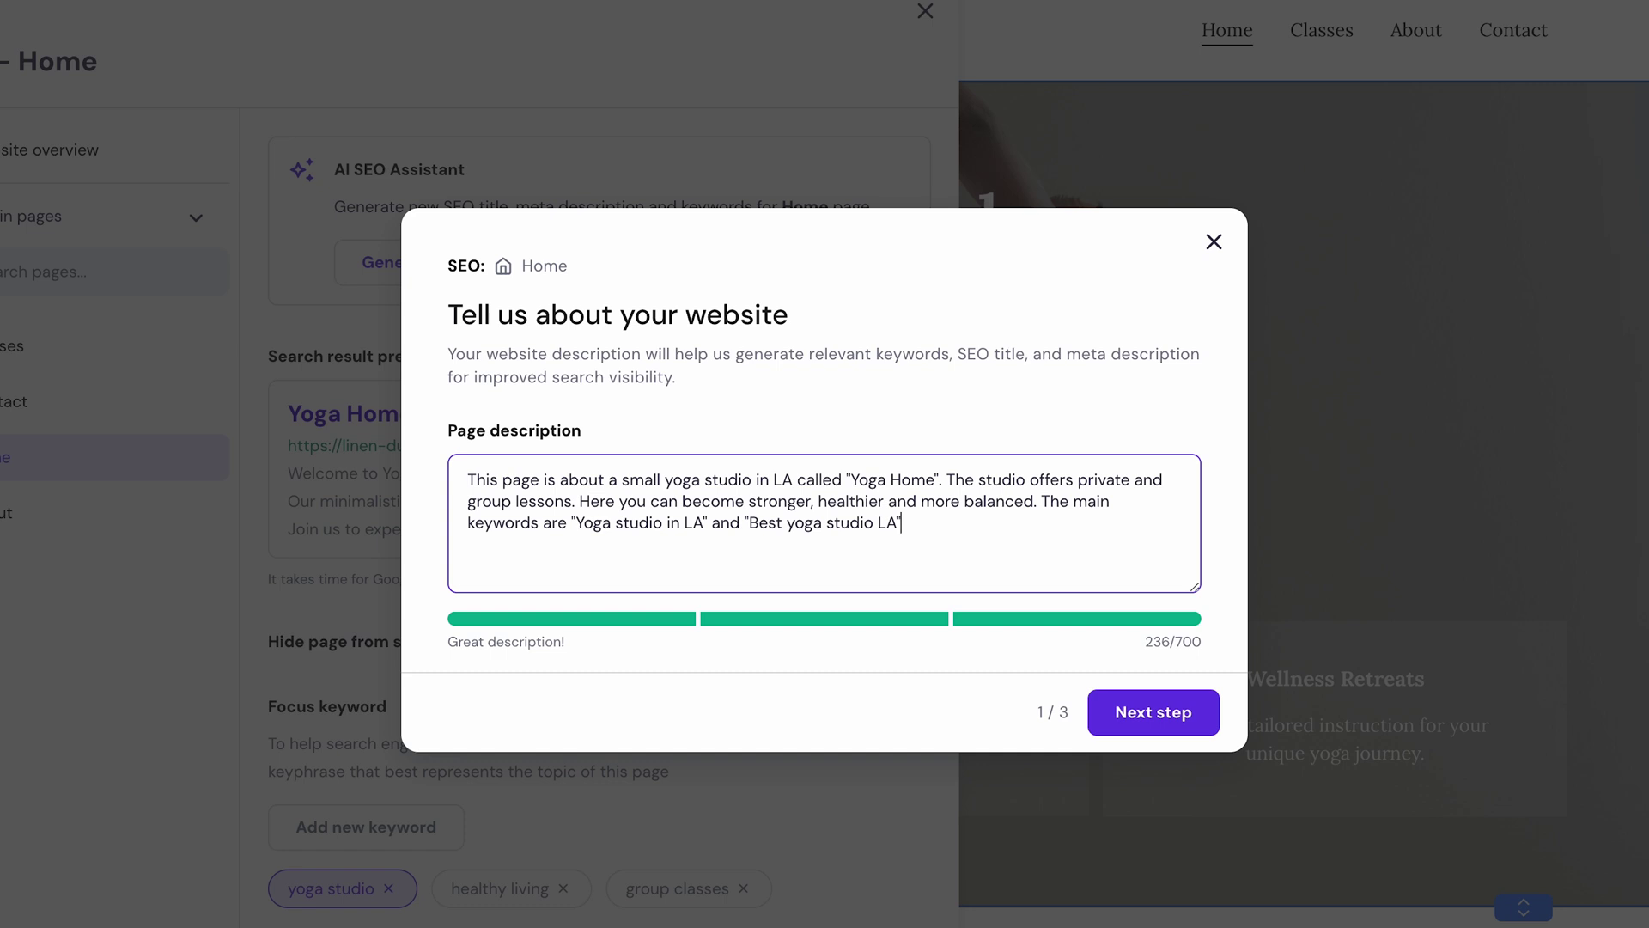
click(1152, 712)
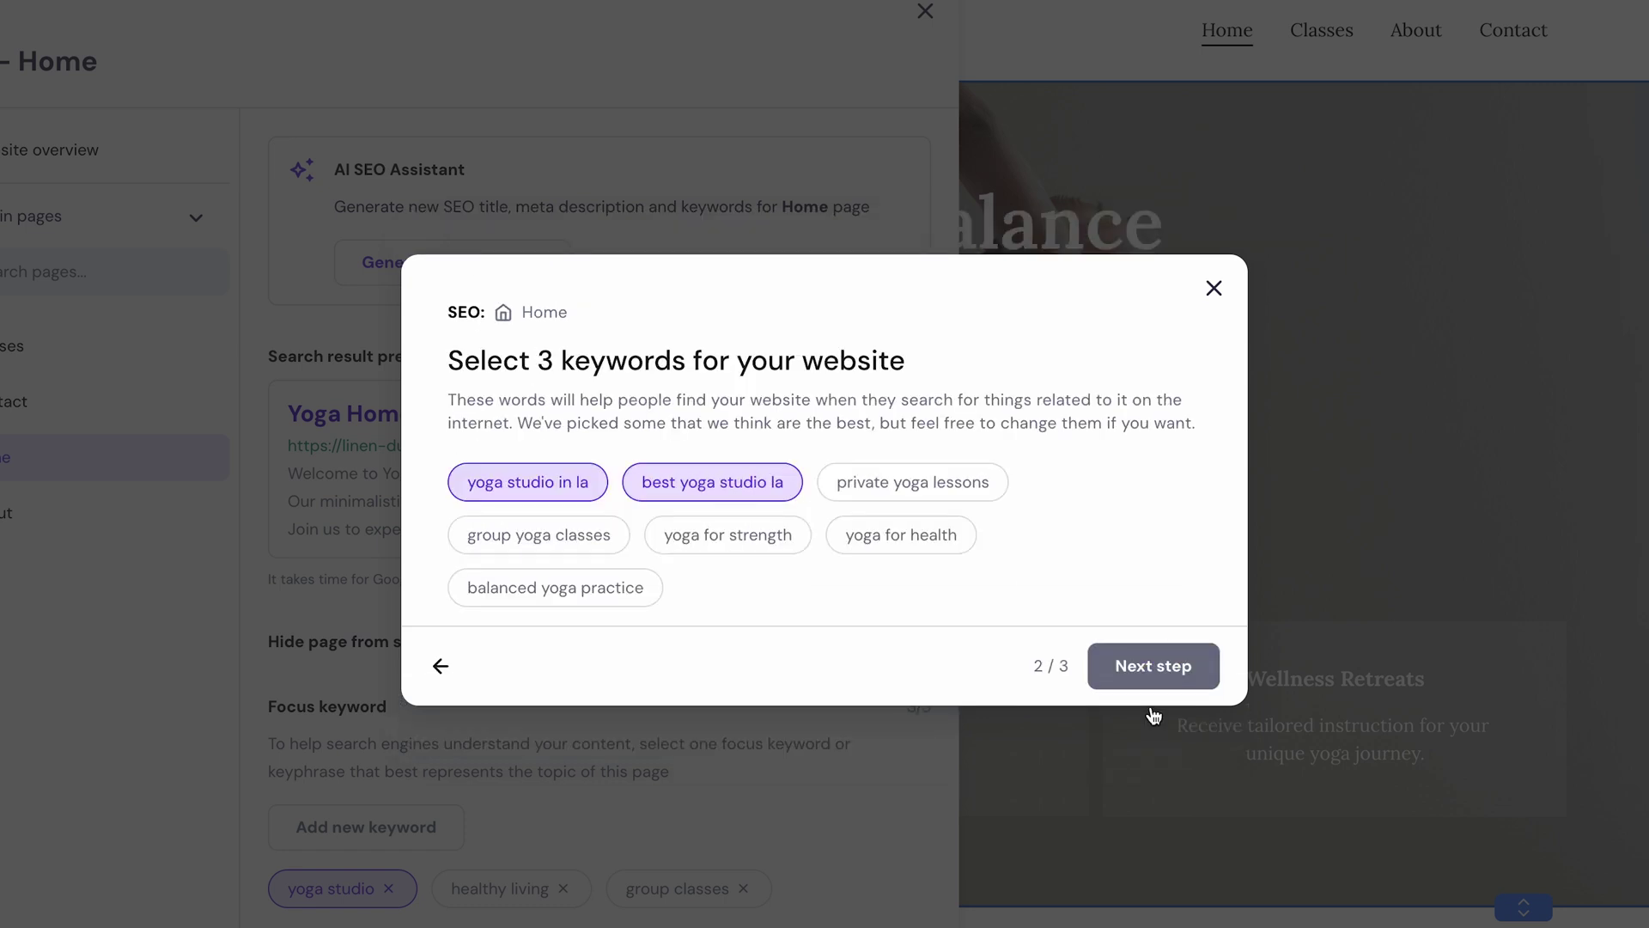
click(959, 490)
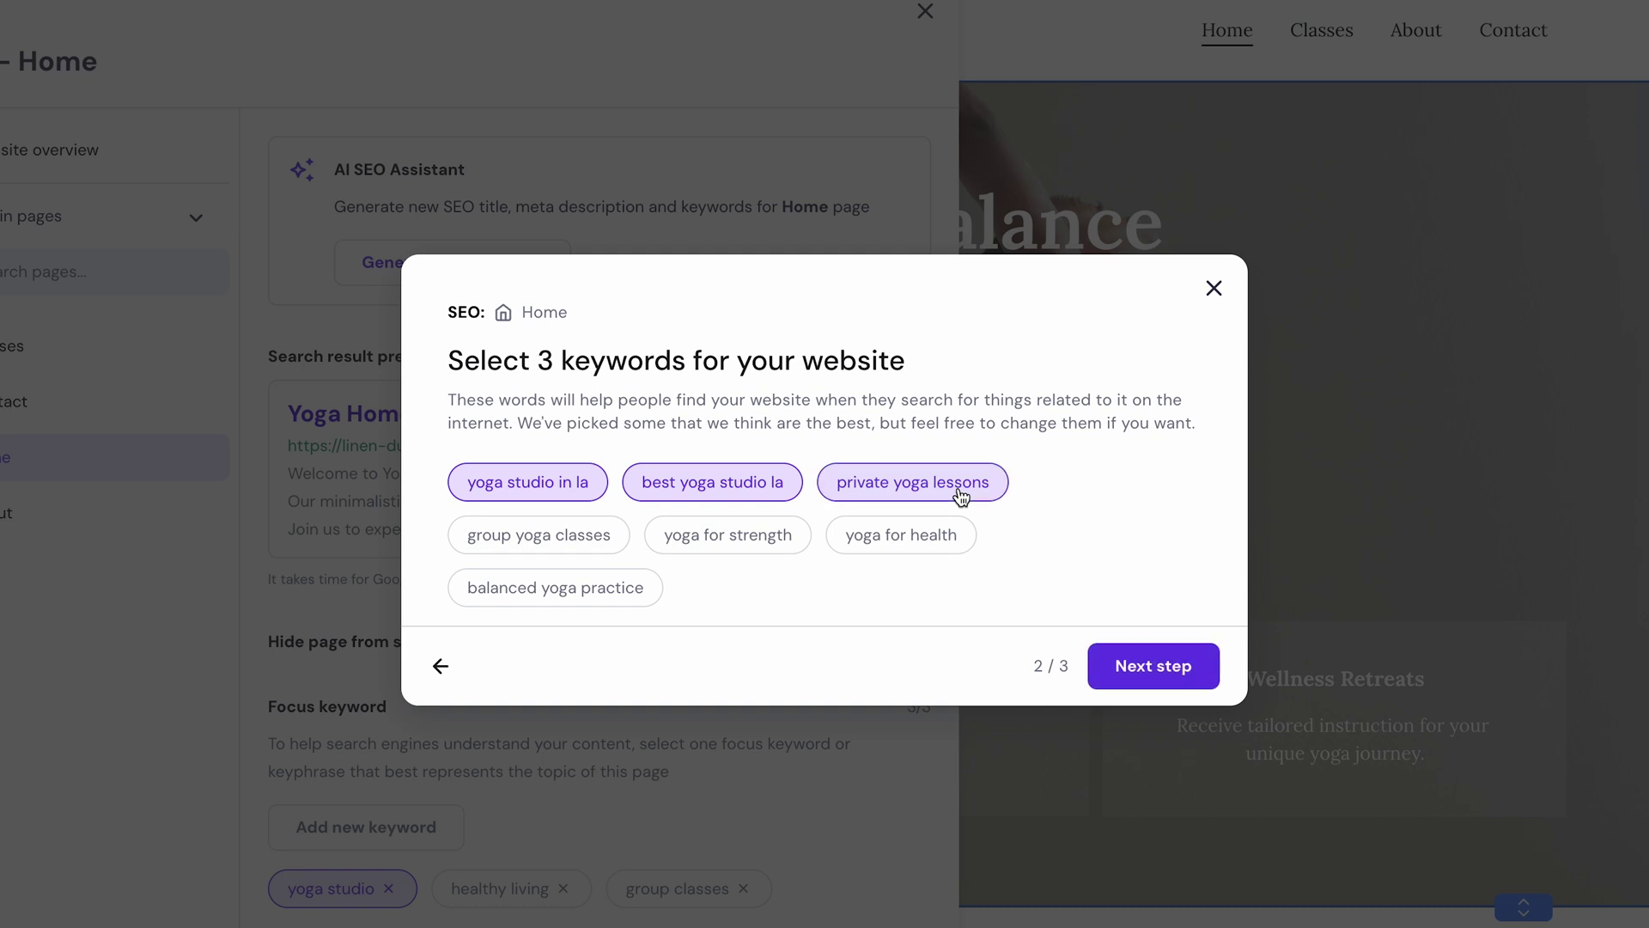
click(1147, 667)
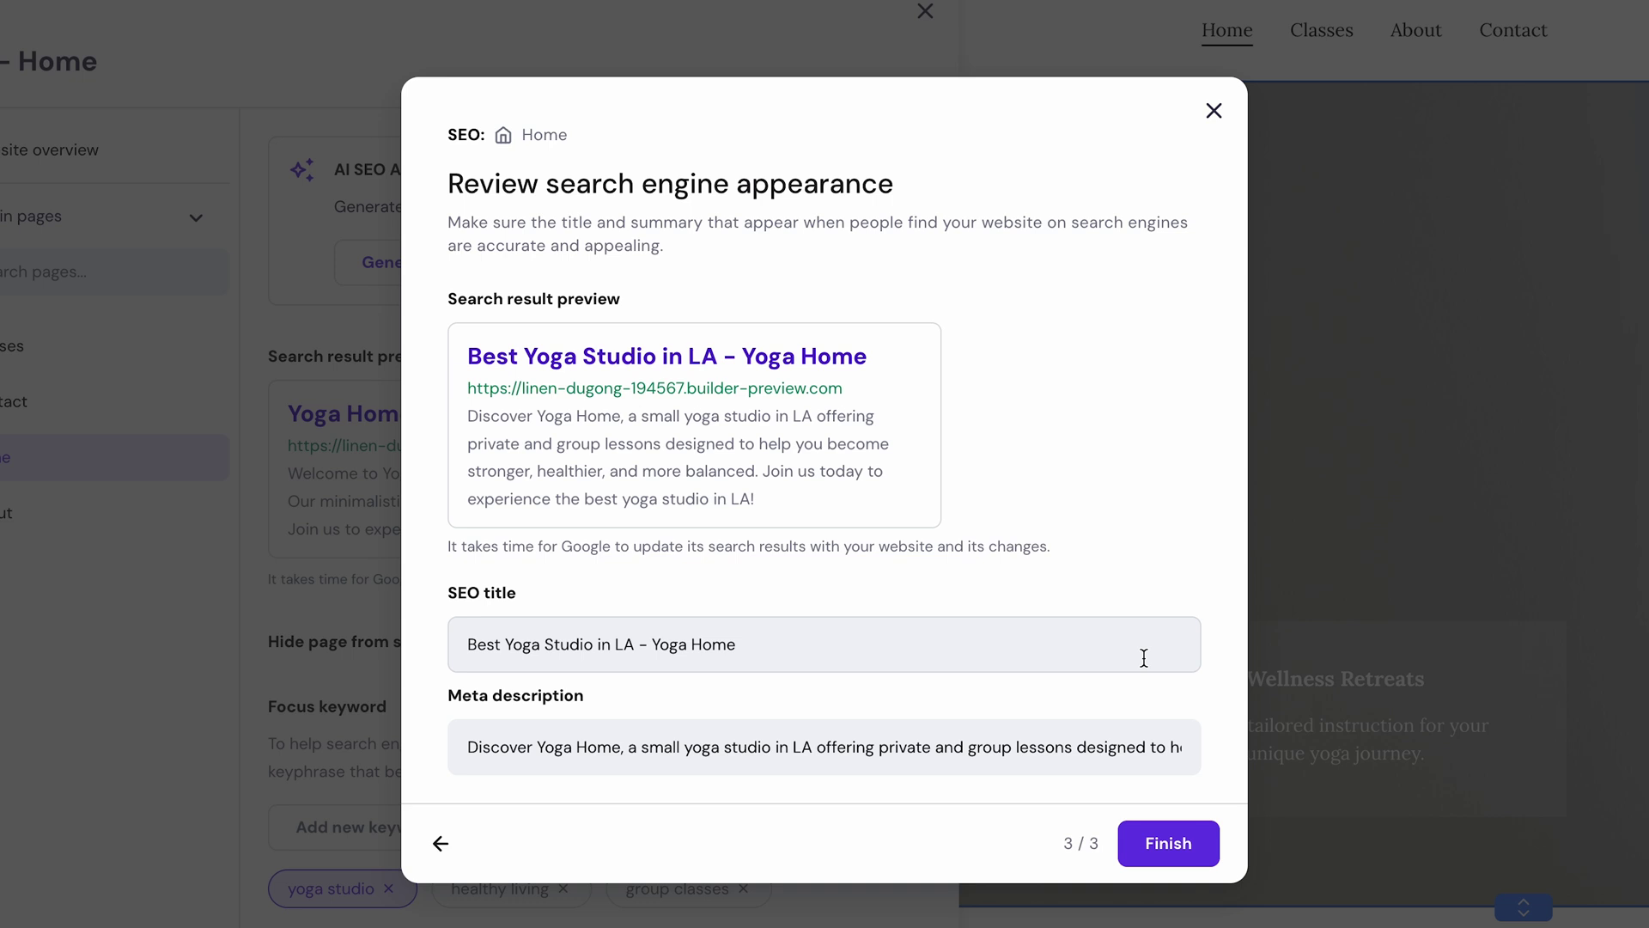
click(1143, 658)
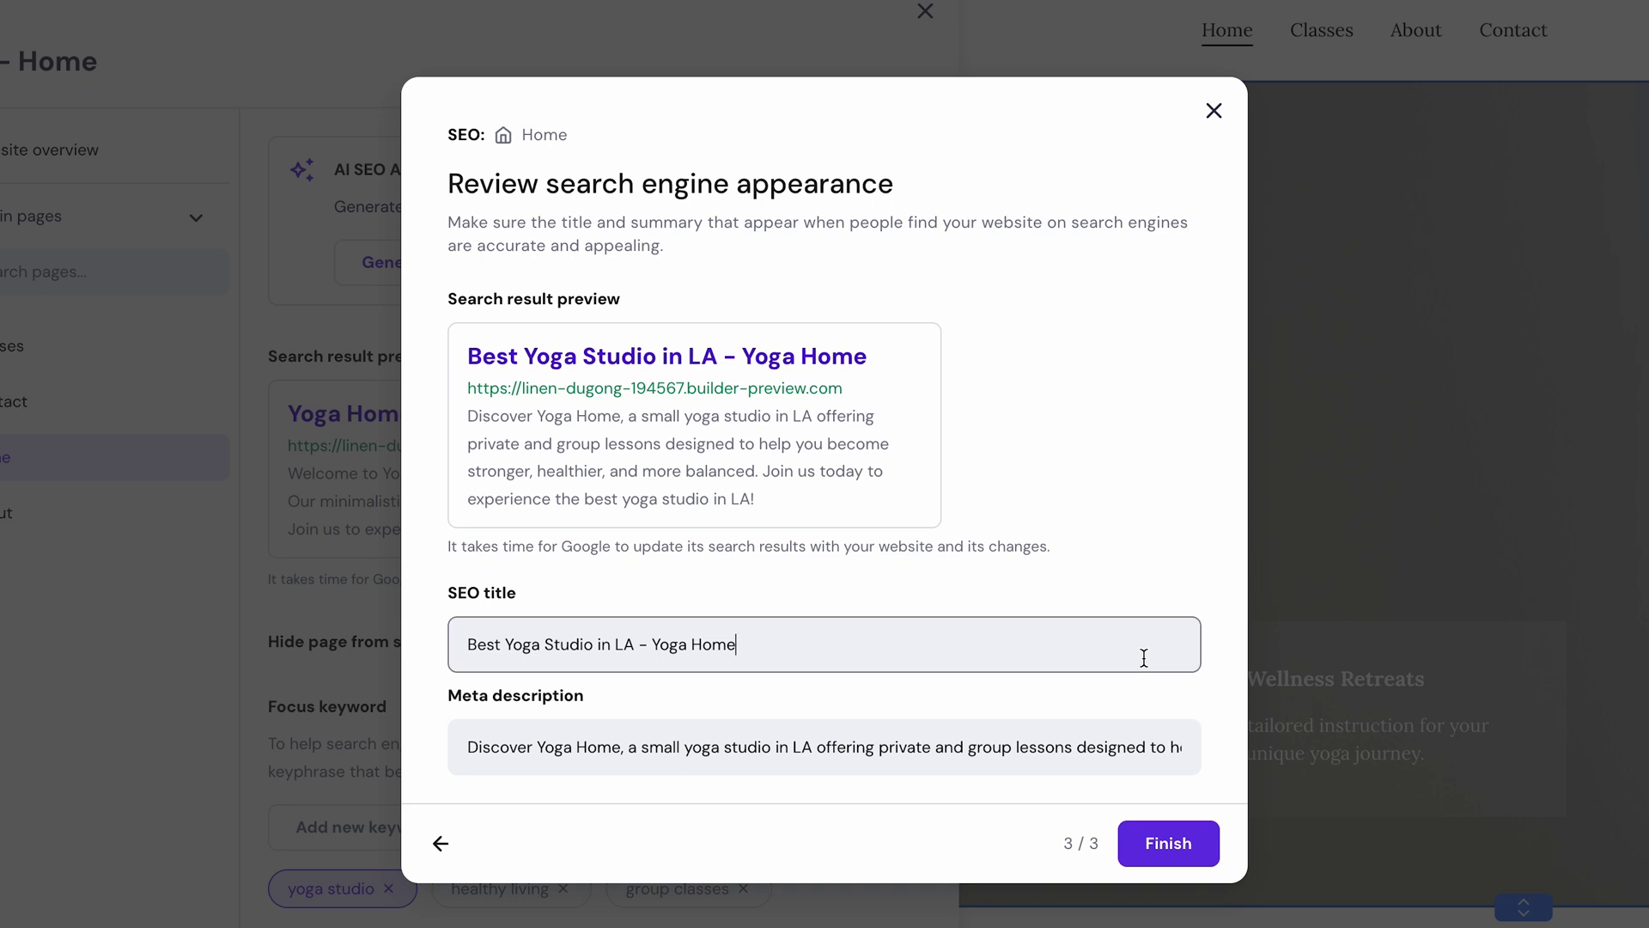
click(1137, 747)
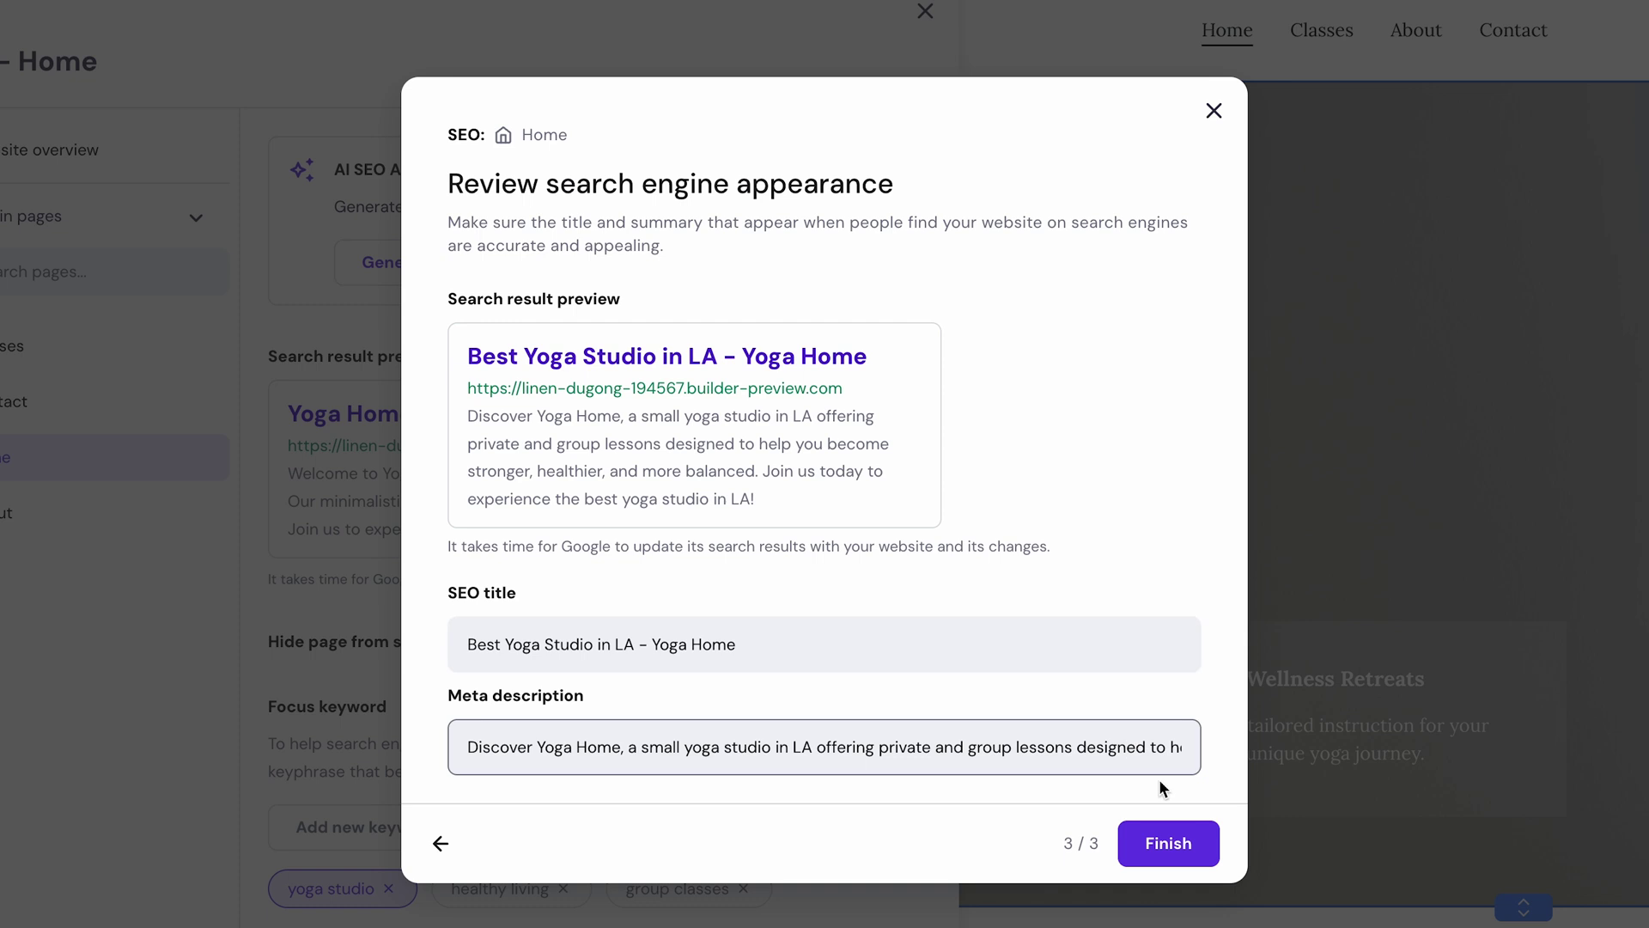
click(1170, 846)
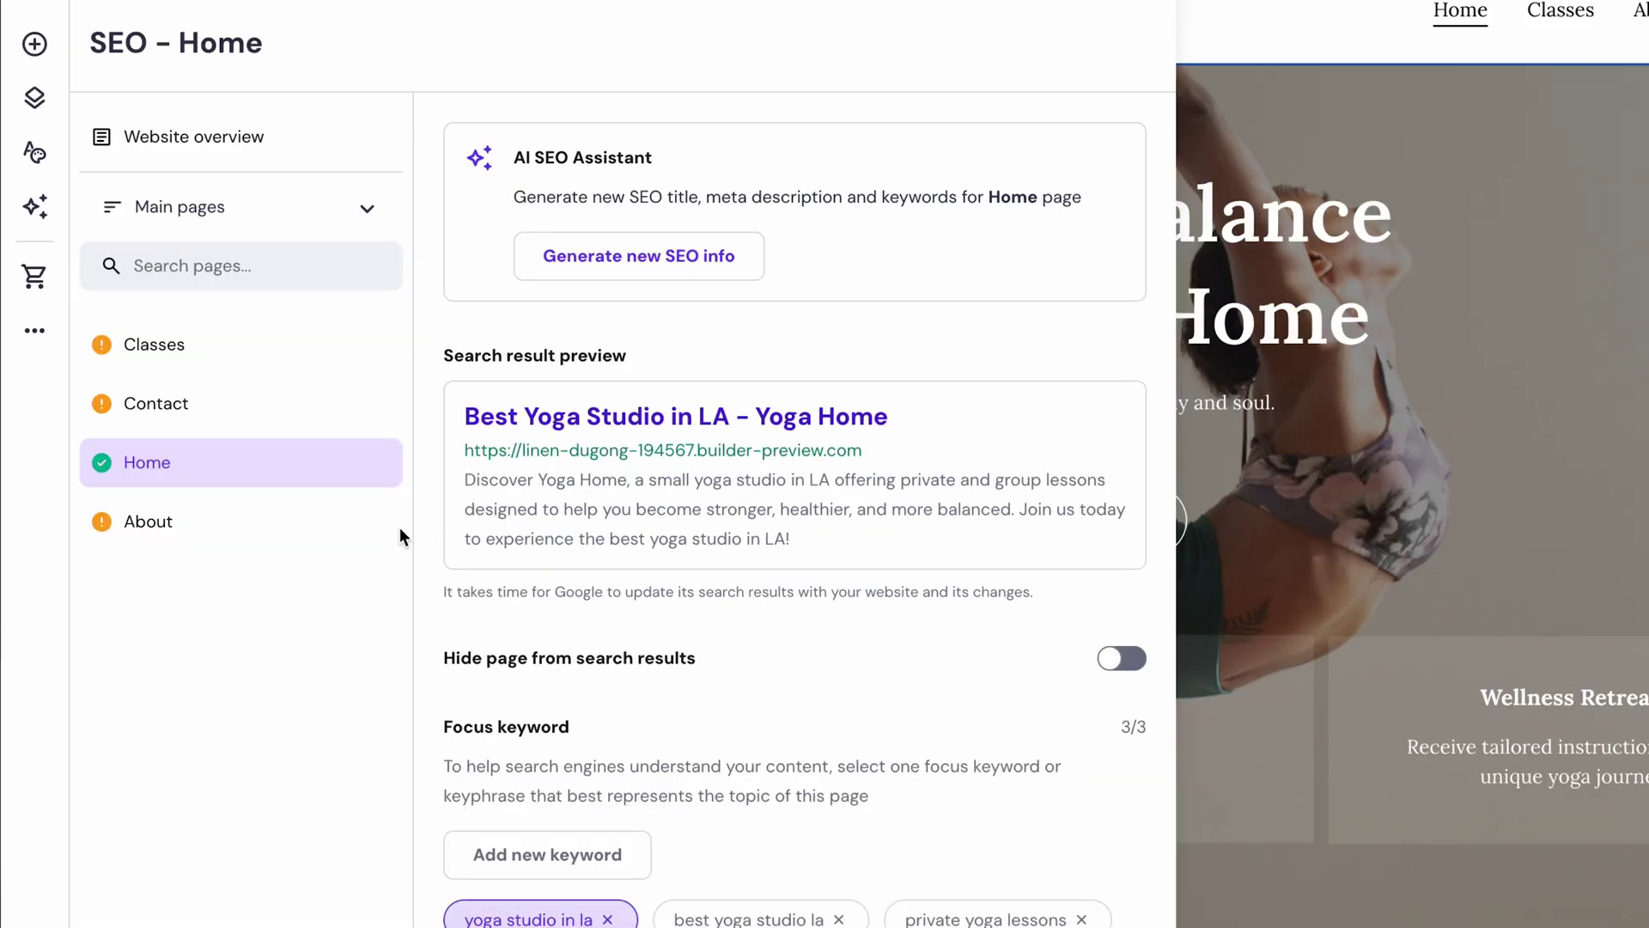
Step: Look over the About page's SEO settings, including its search result preview and focus keywords
click(355, 528)
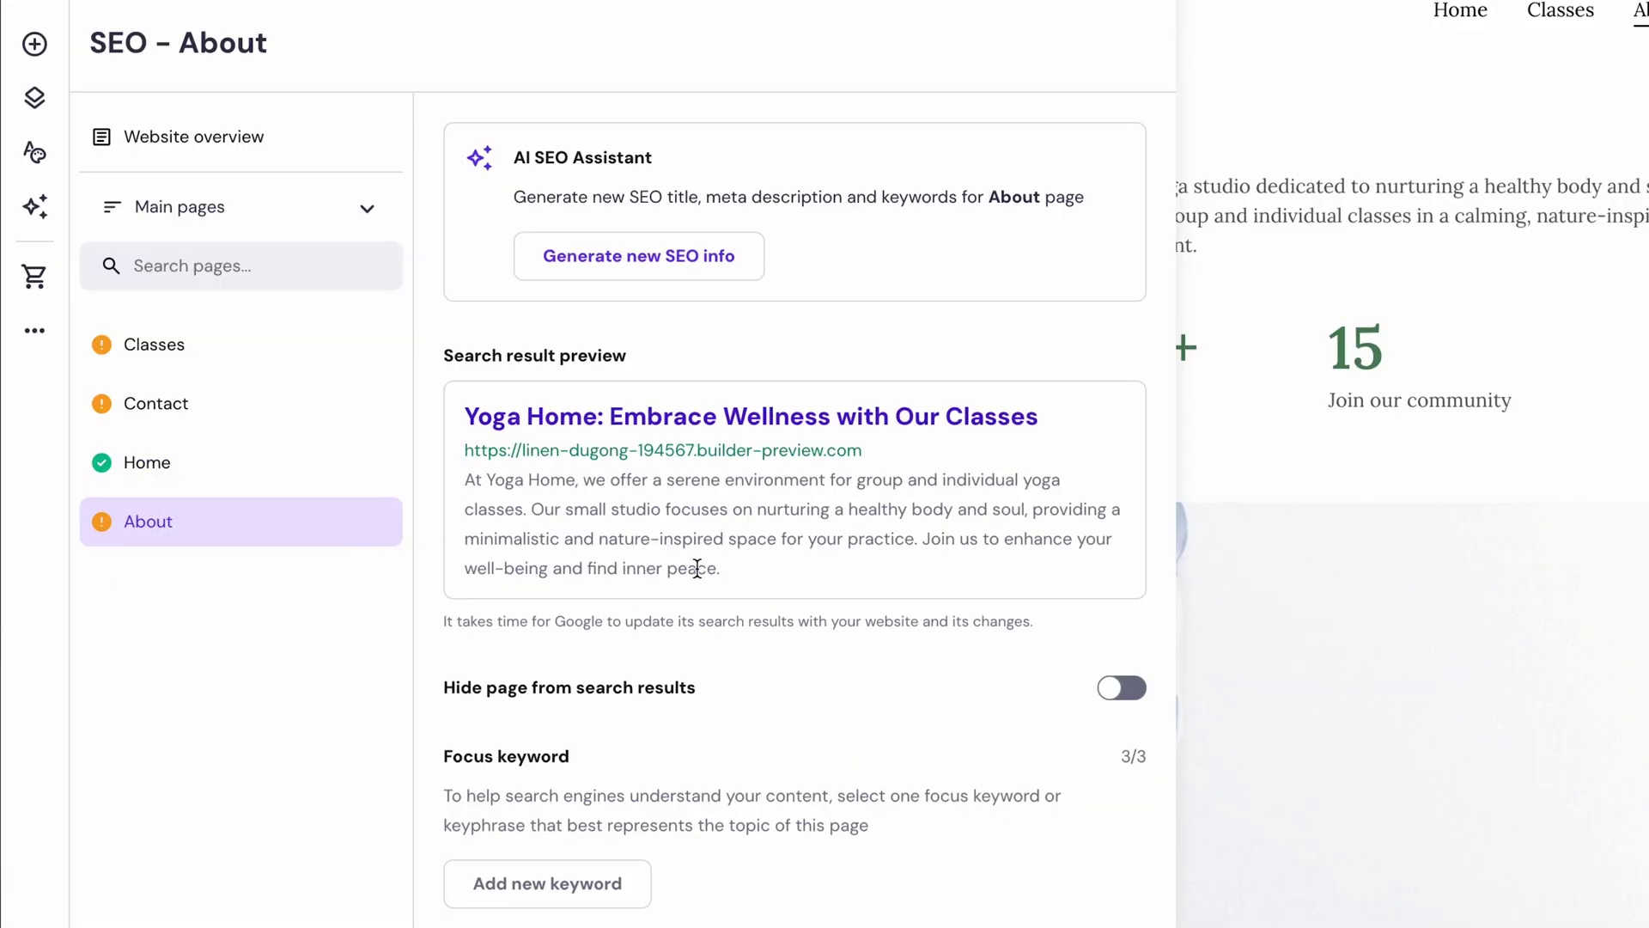
scroll(876, 678, down, 5)
scroll(877, 671, down, 2)
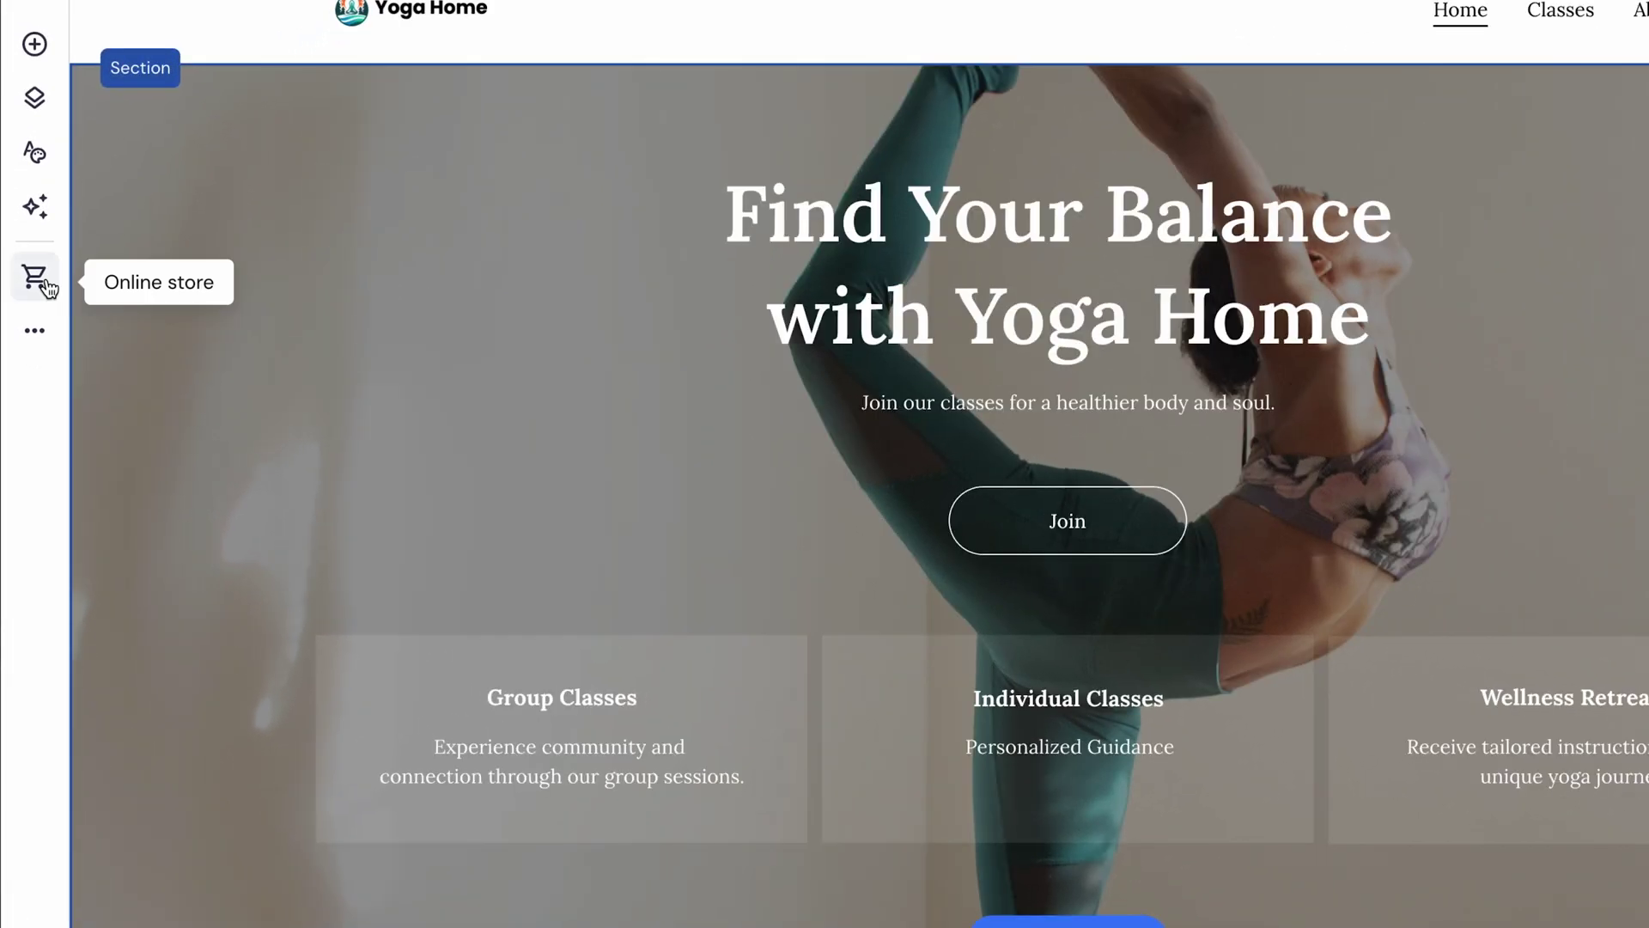
Step: Add an online store to the website and set it up with United States as the country and USD ($) as the currency
click(37, 277)
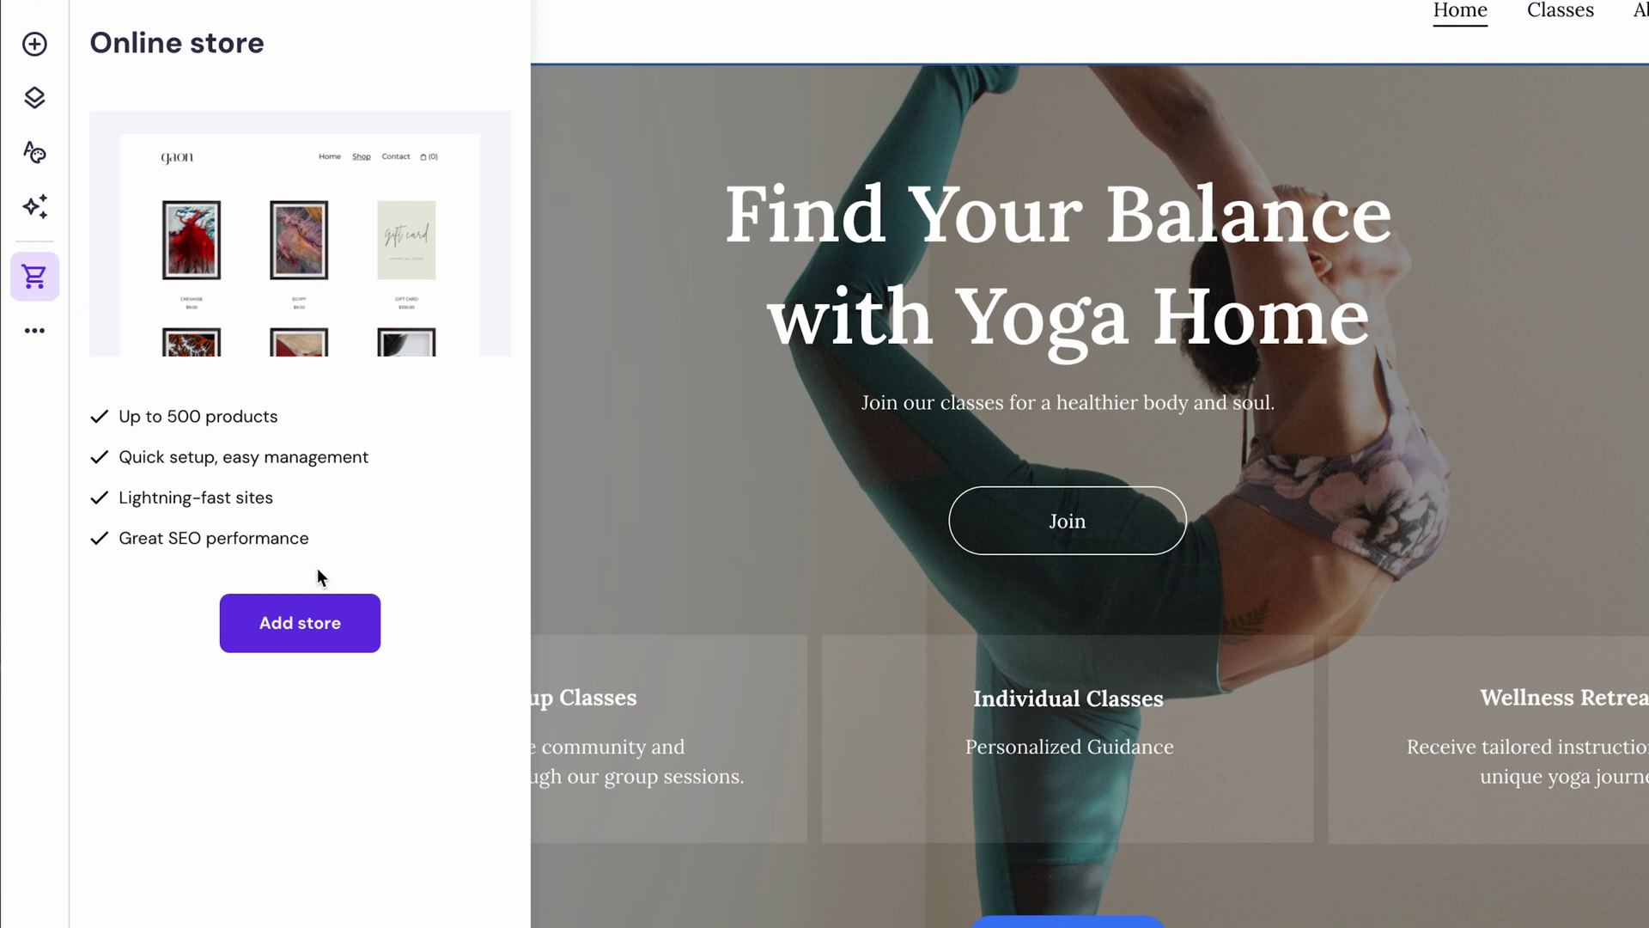
click(318, 620)
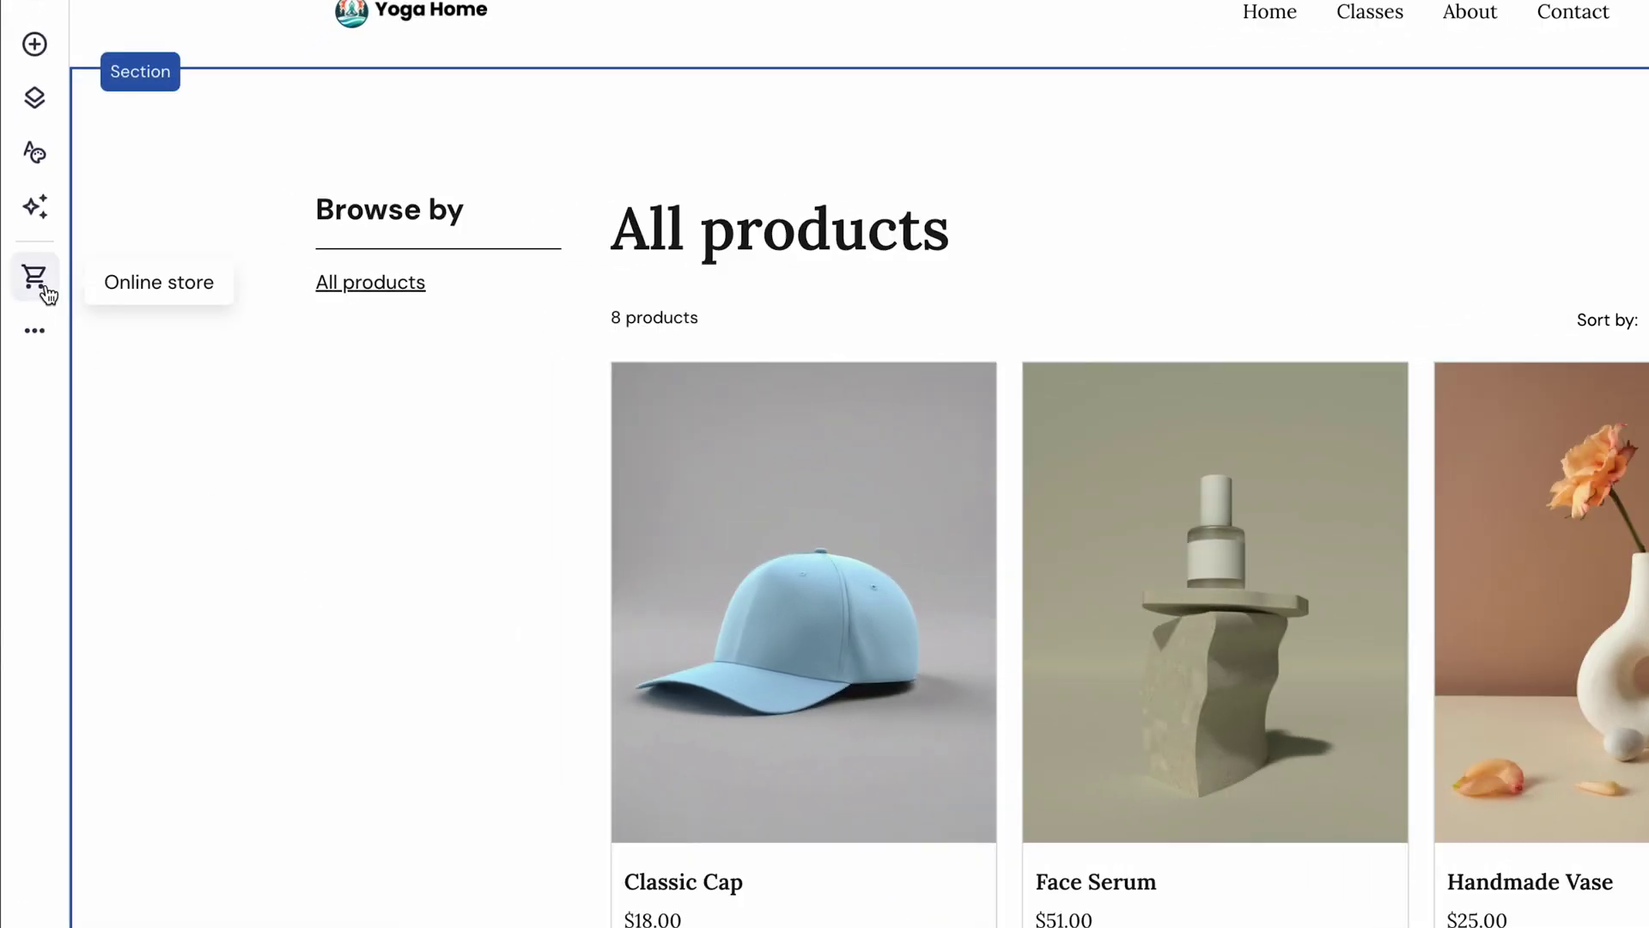
click(25, 304)
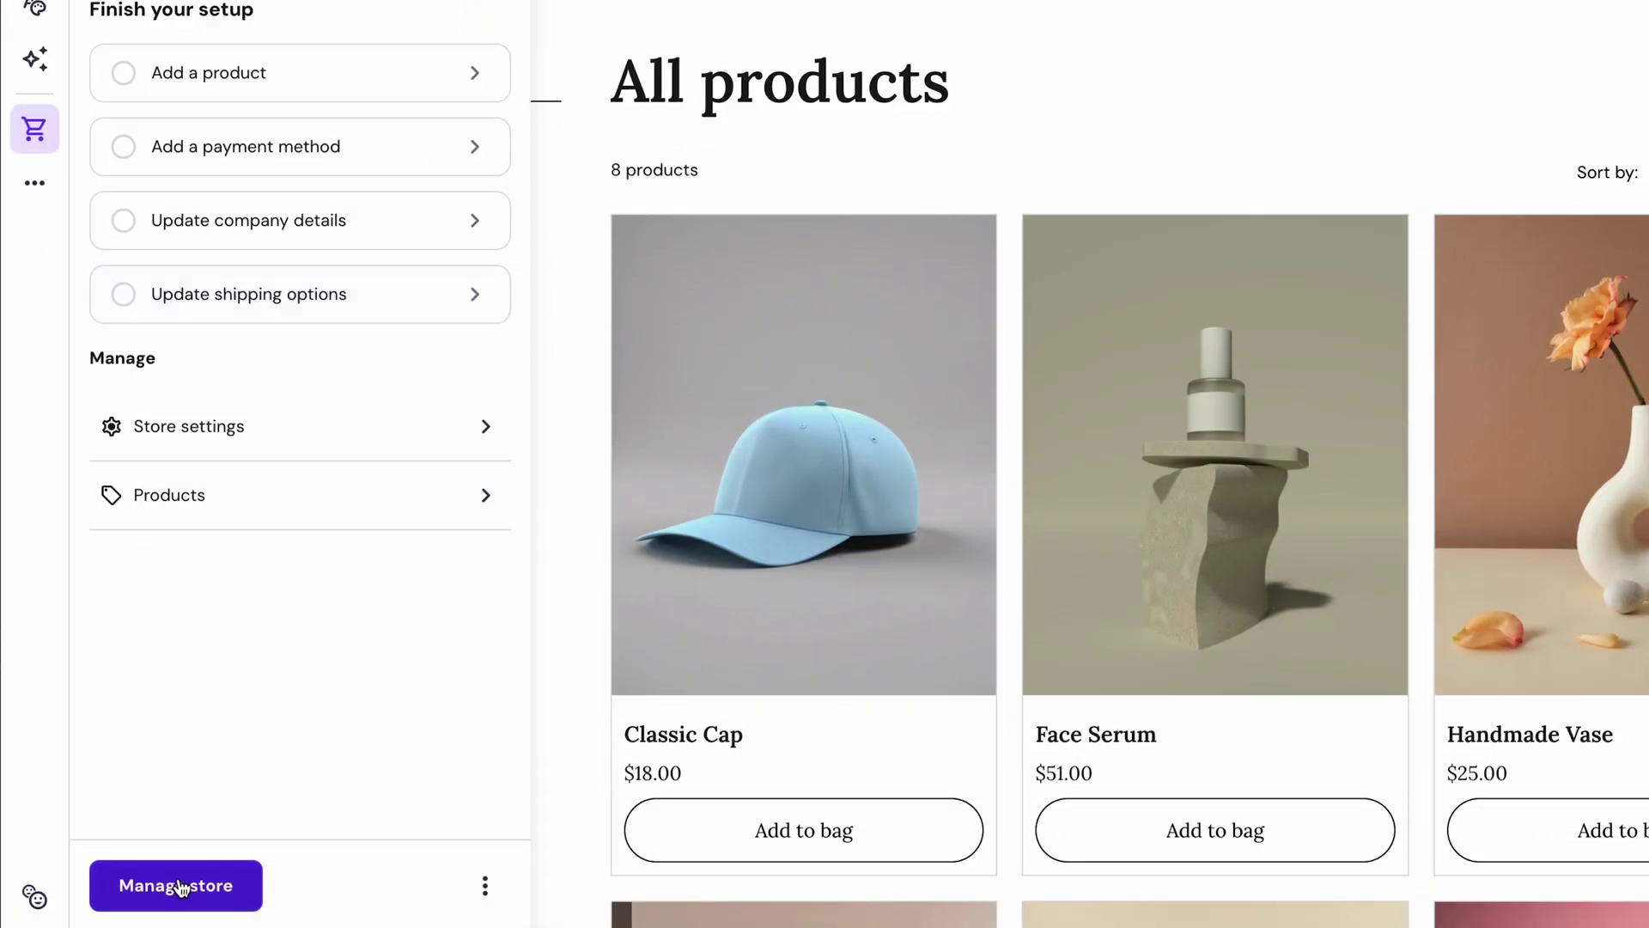
click(176, 885)
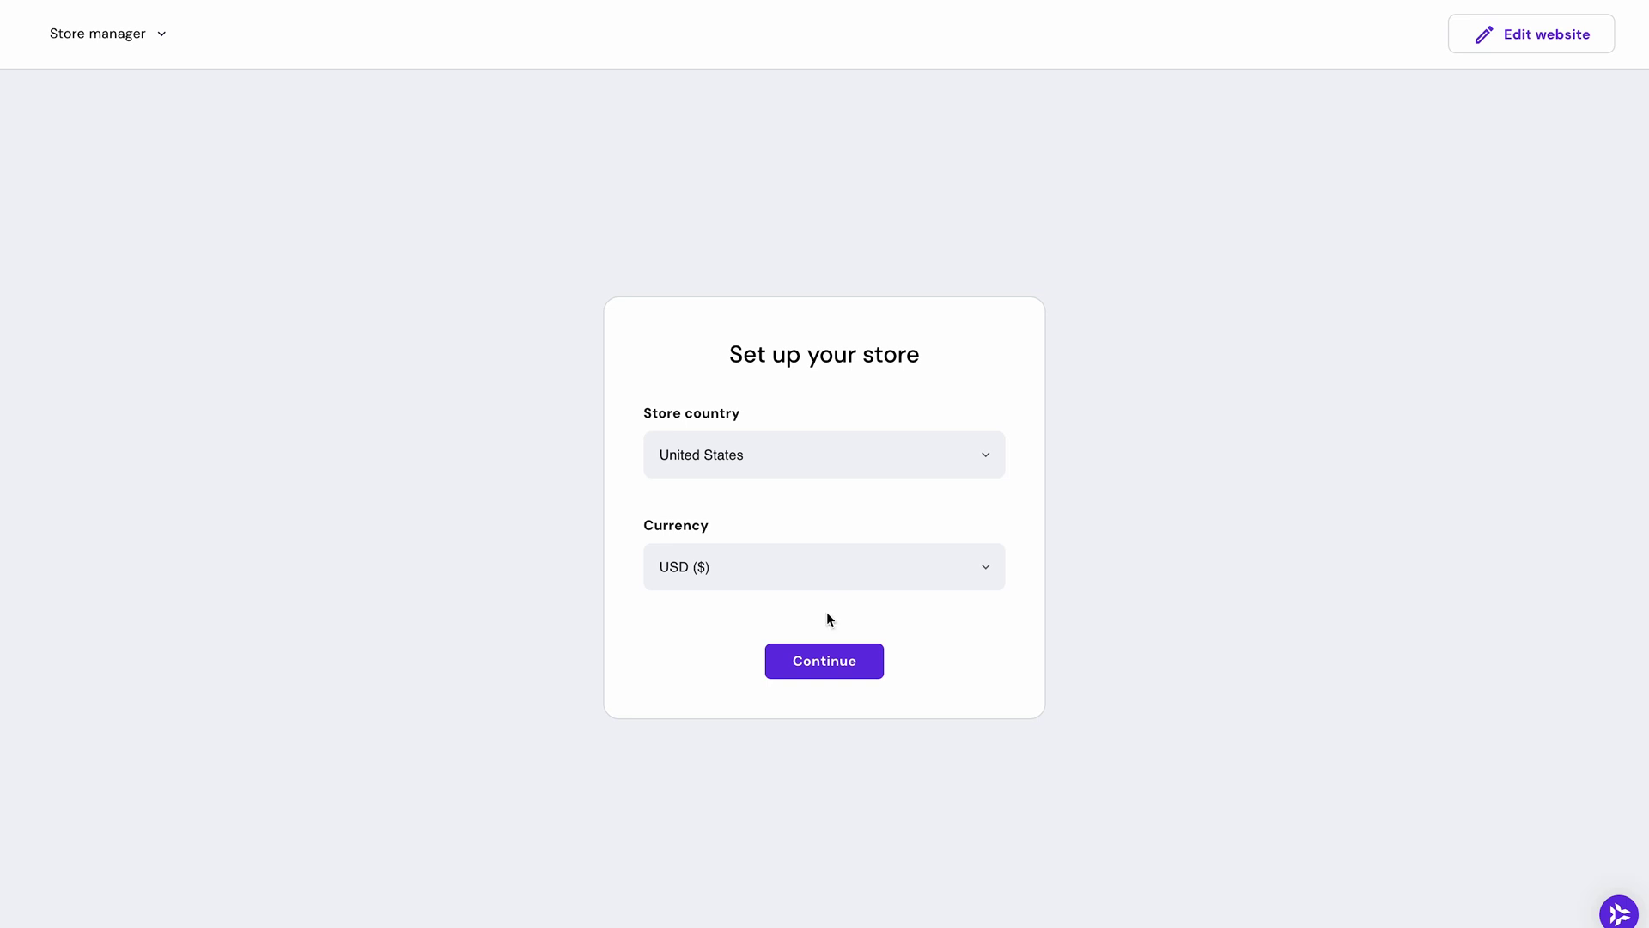
click(820, 668)
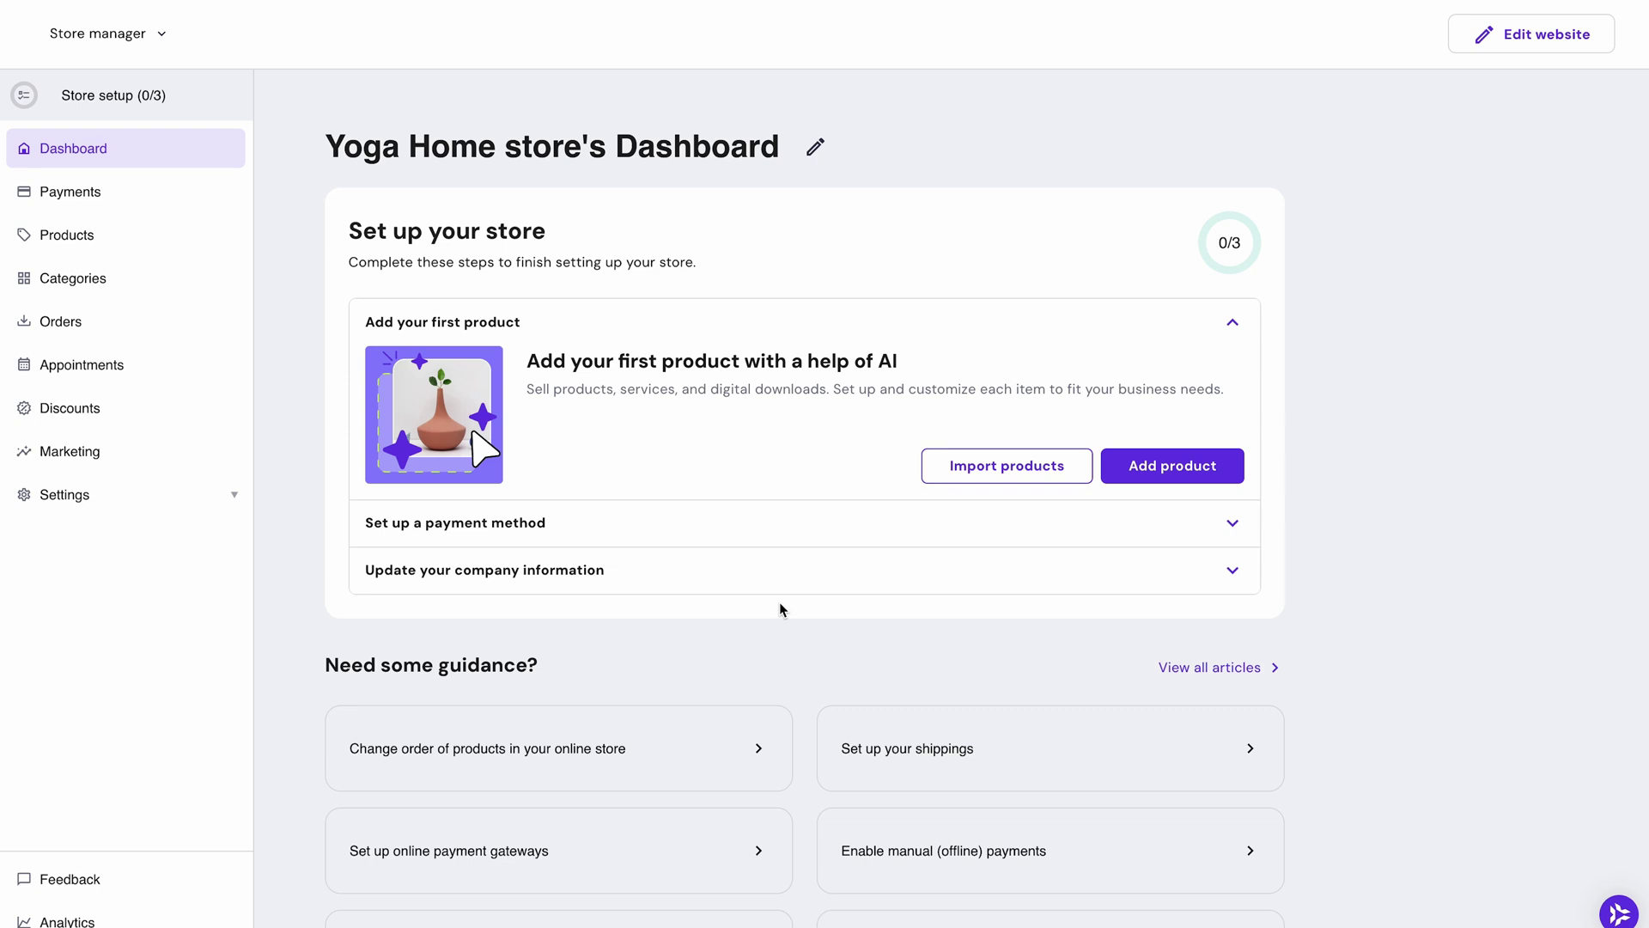
Step: Start a new digital product, upload the yoga workout plan cover image and title it "Yoga Workout Plan"
click(1160, 475)
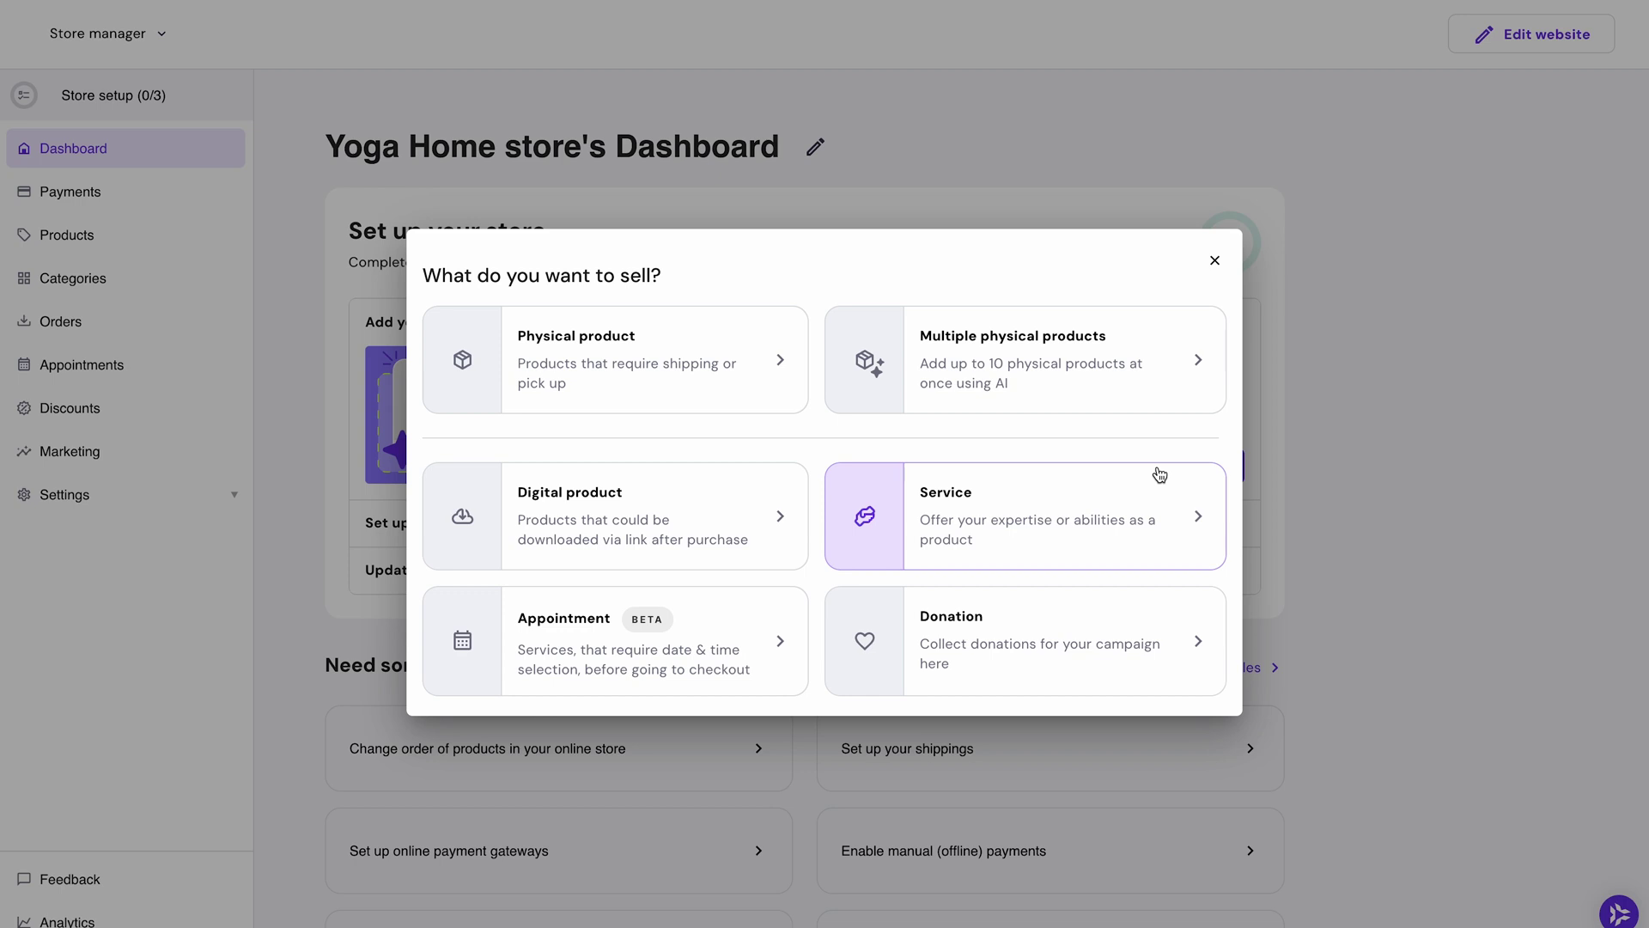
click(622, 523)
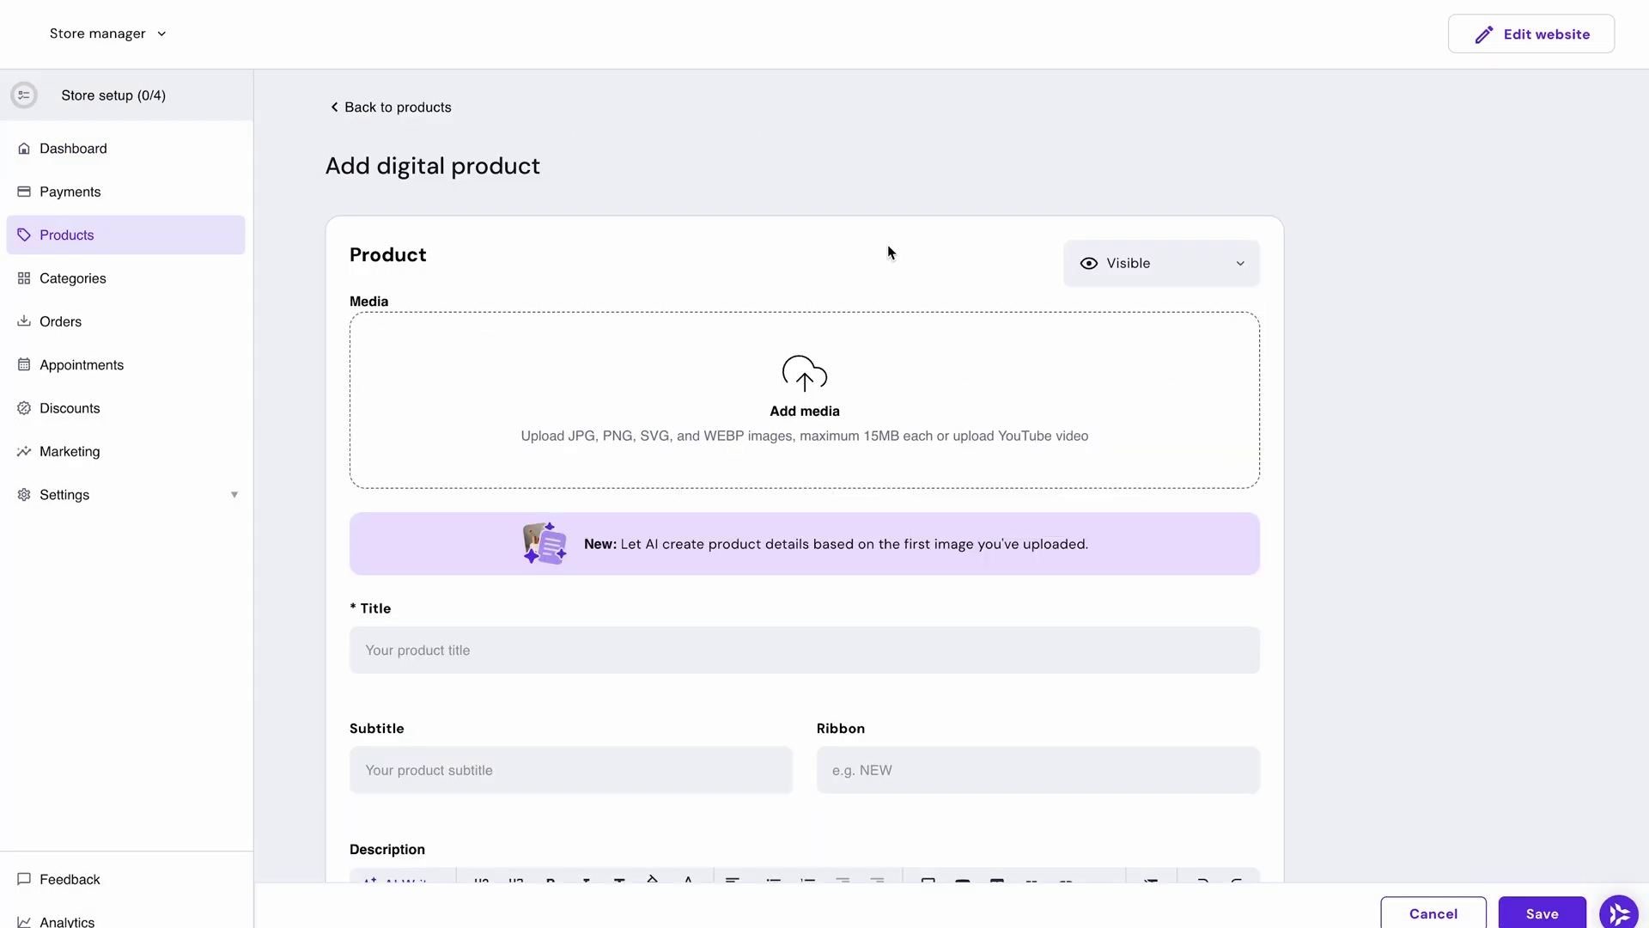
drag(888, 251, 828, 416)
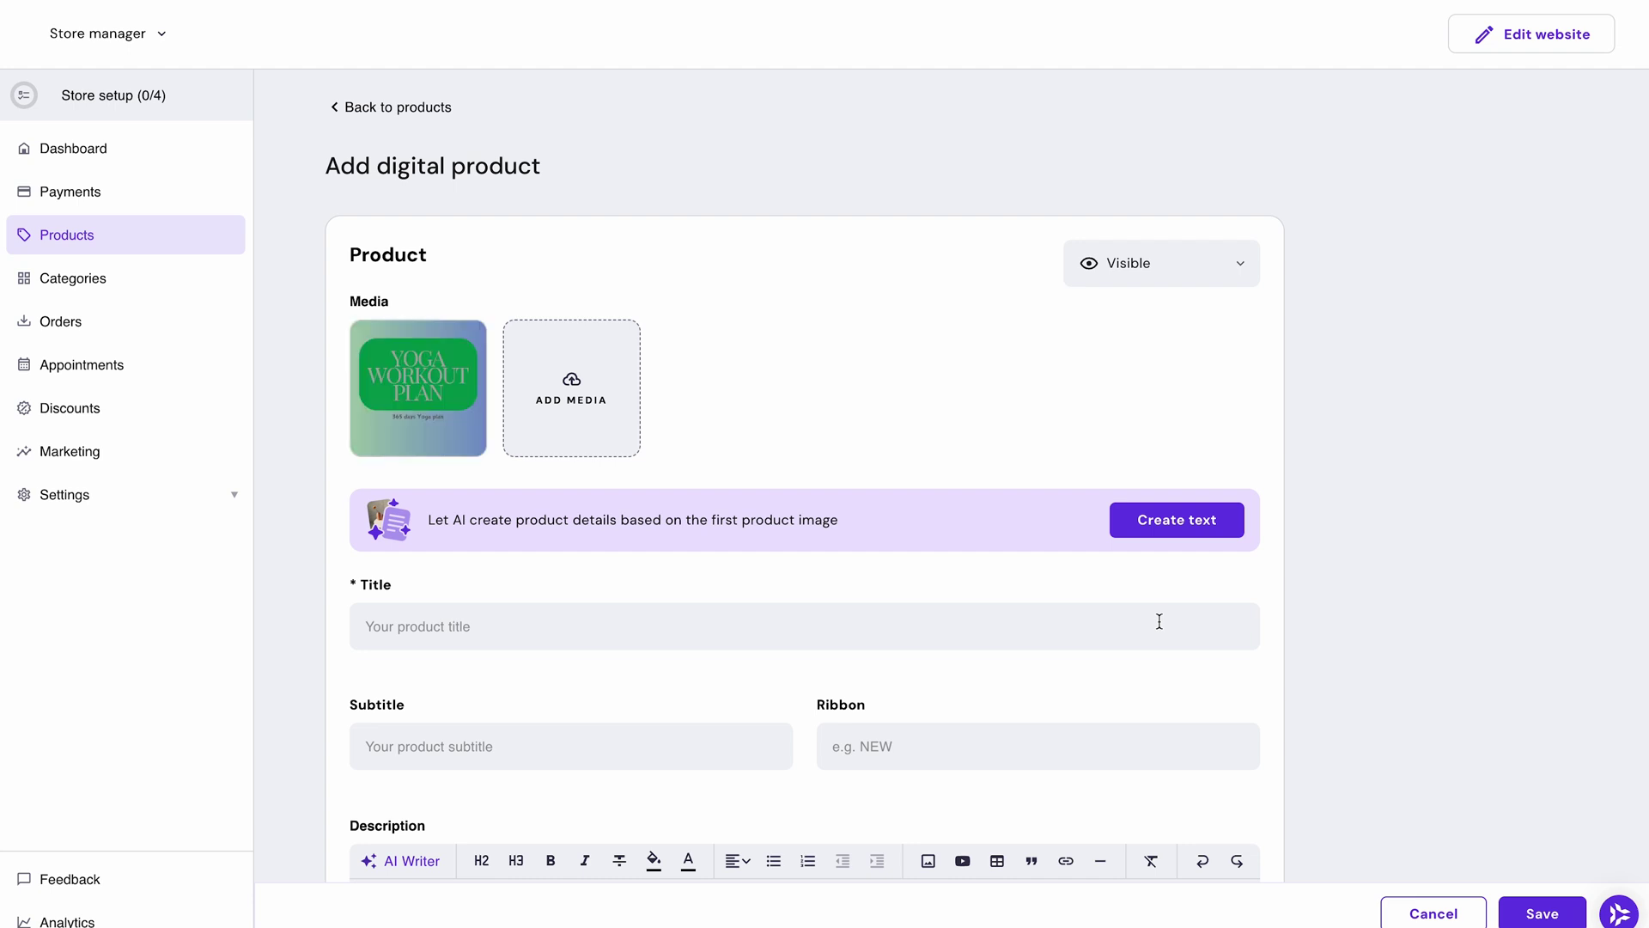
text(Yoga Workout Plan)
Step: Look at the AI Writer for the product description and close it
scroll(926, 648, down, 4)
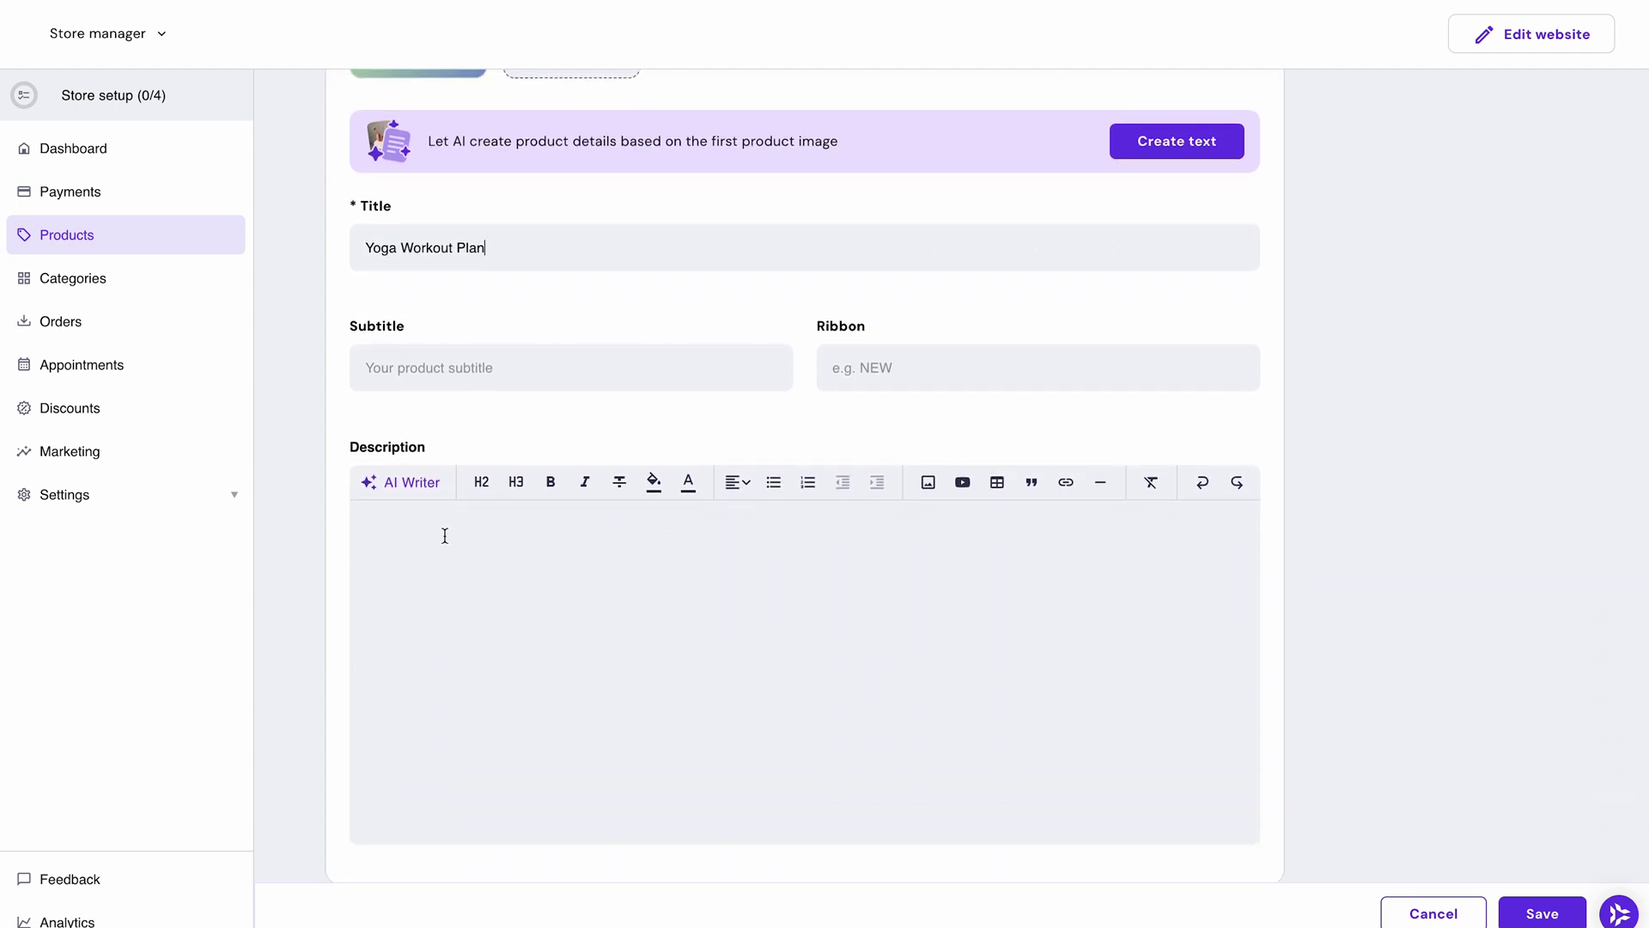
click(409, 492)
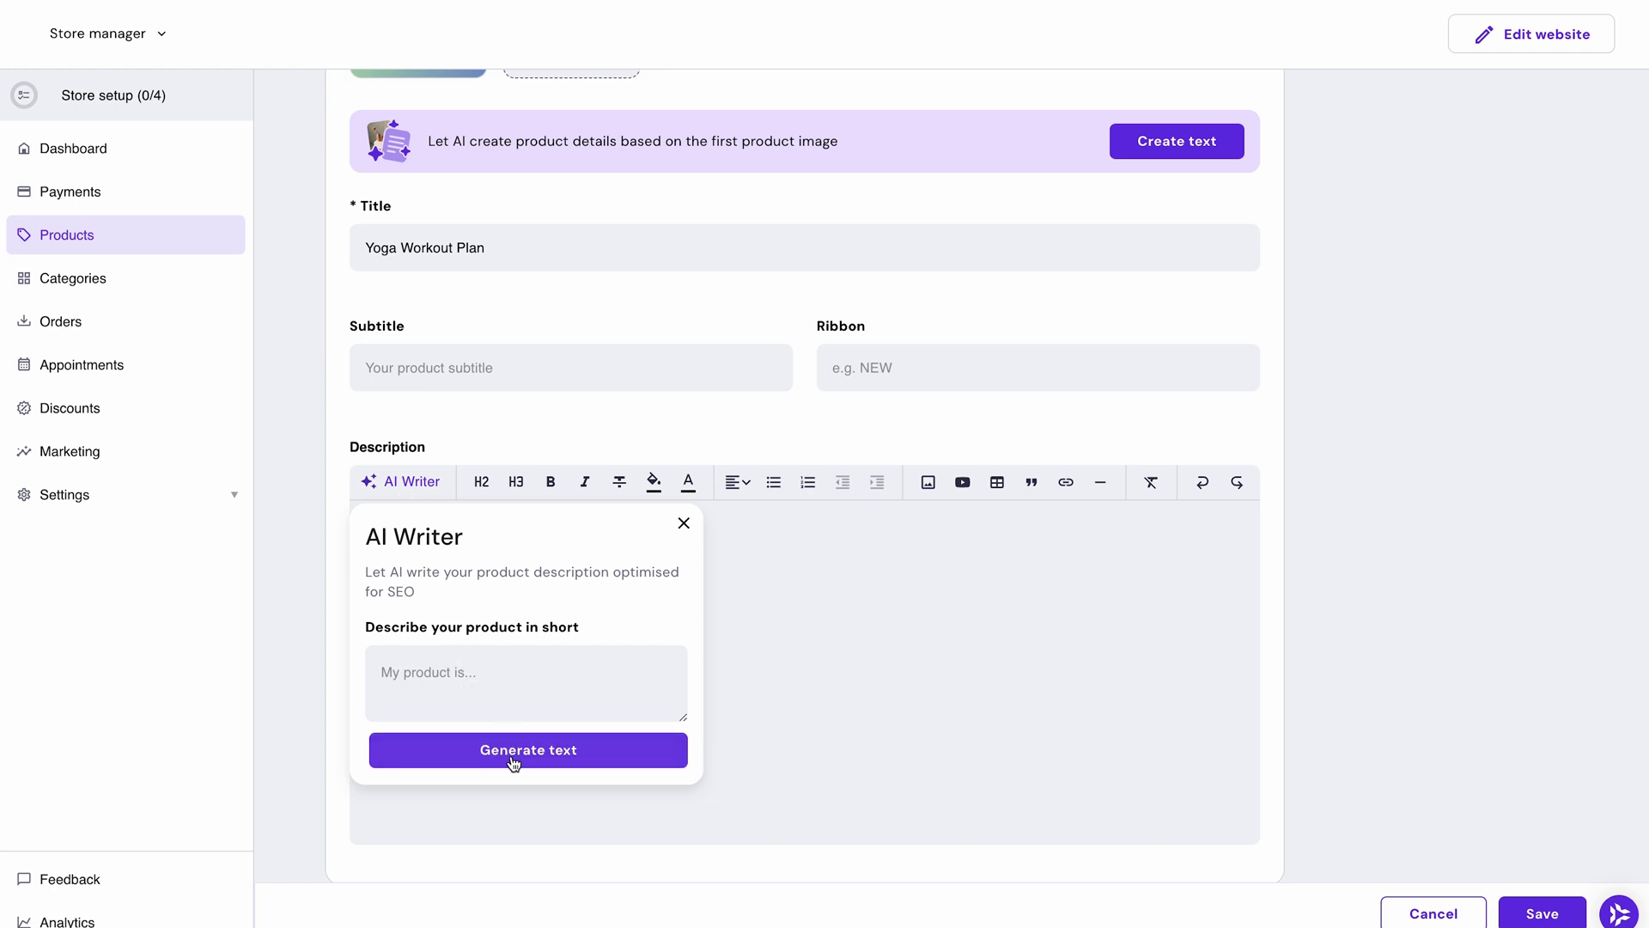
click(683, 524)
Step: Set the digital product's price type to Free and save the product
scroll(682, 528, down, 7)
scroll(682, 530, down, 3)
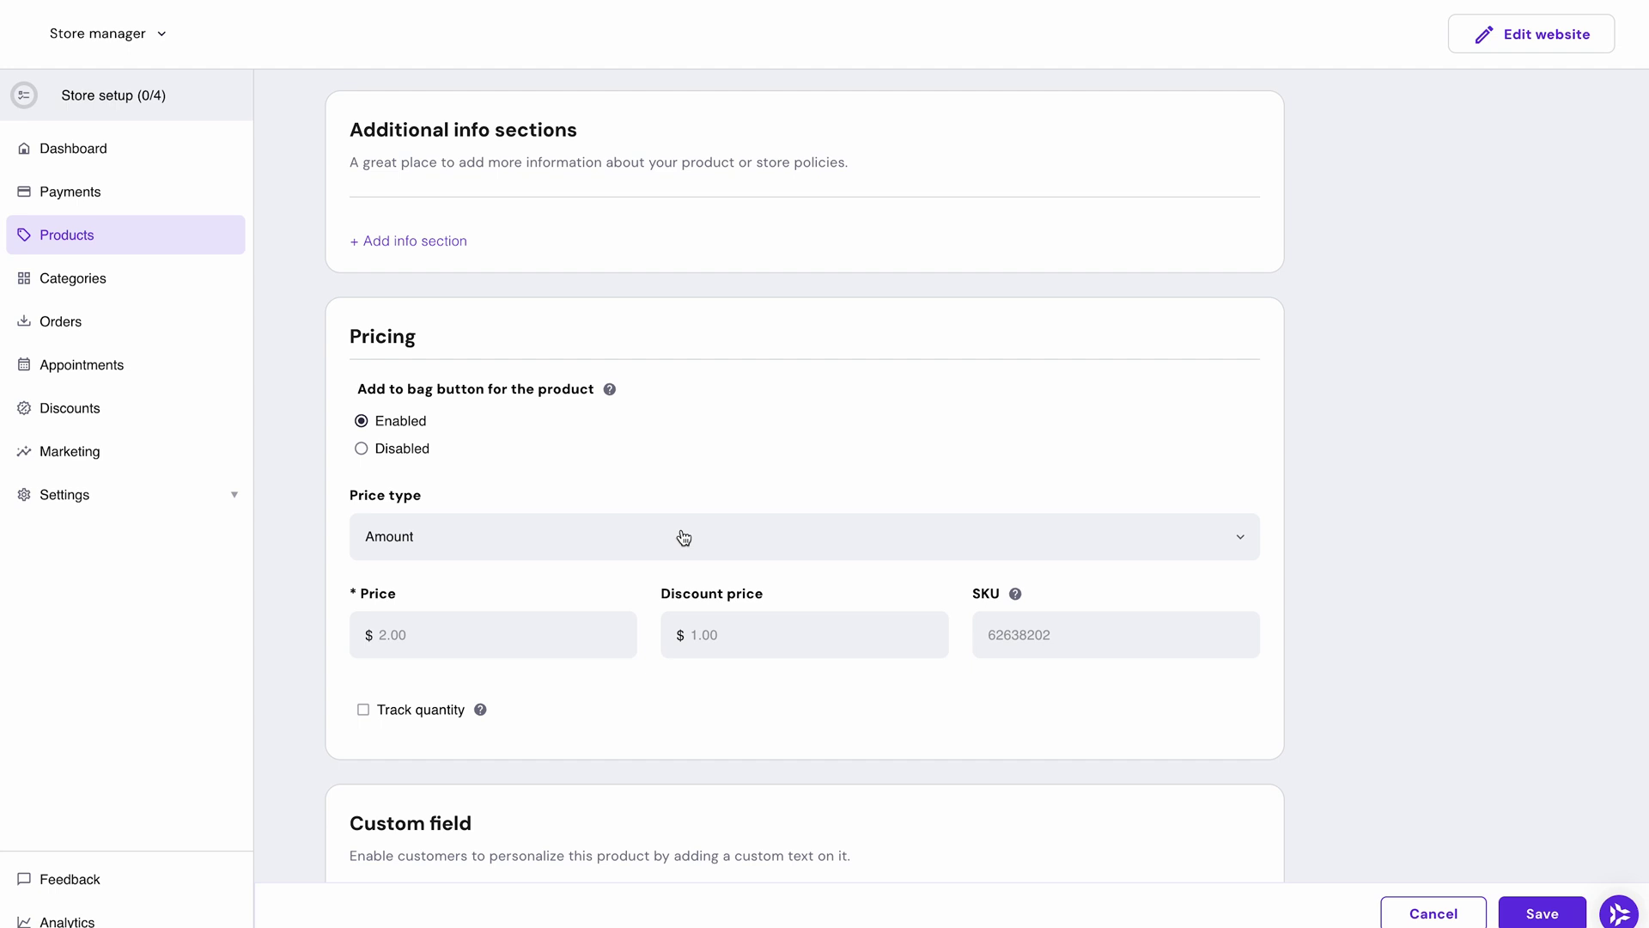
click(684, 538)
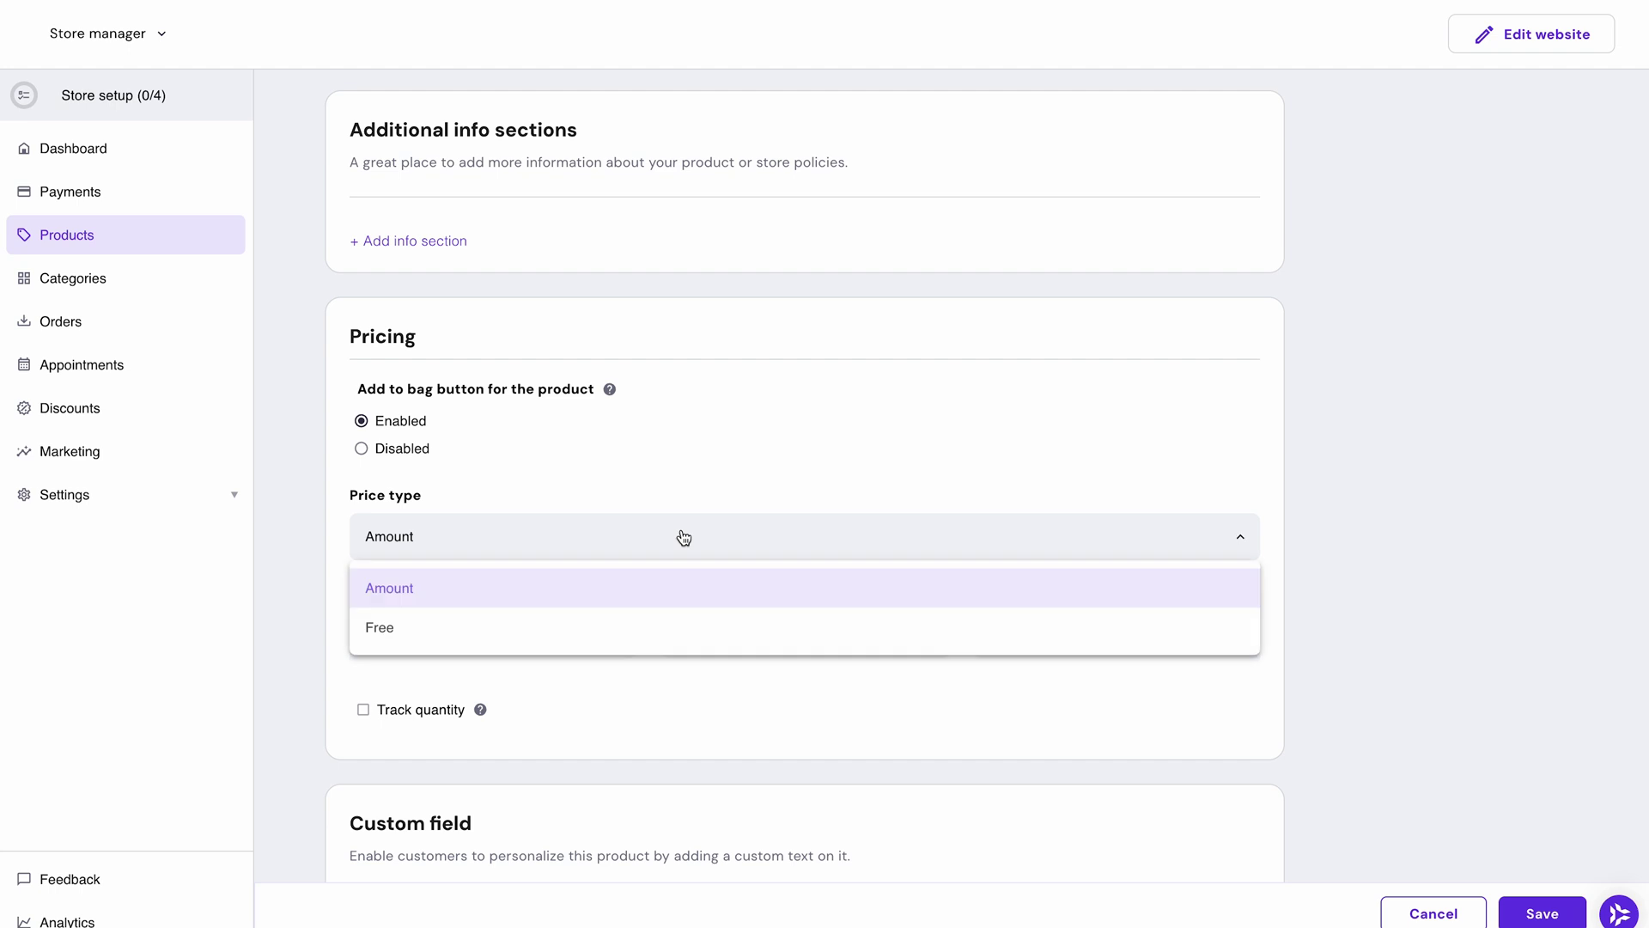
click(516, 632)
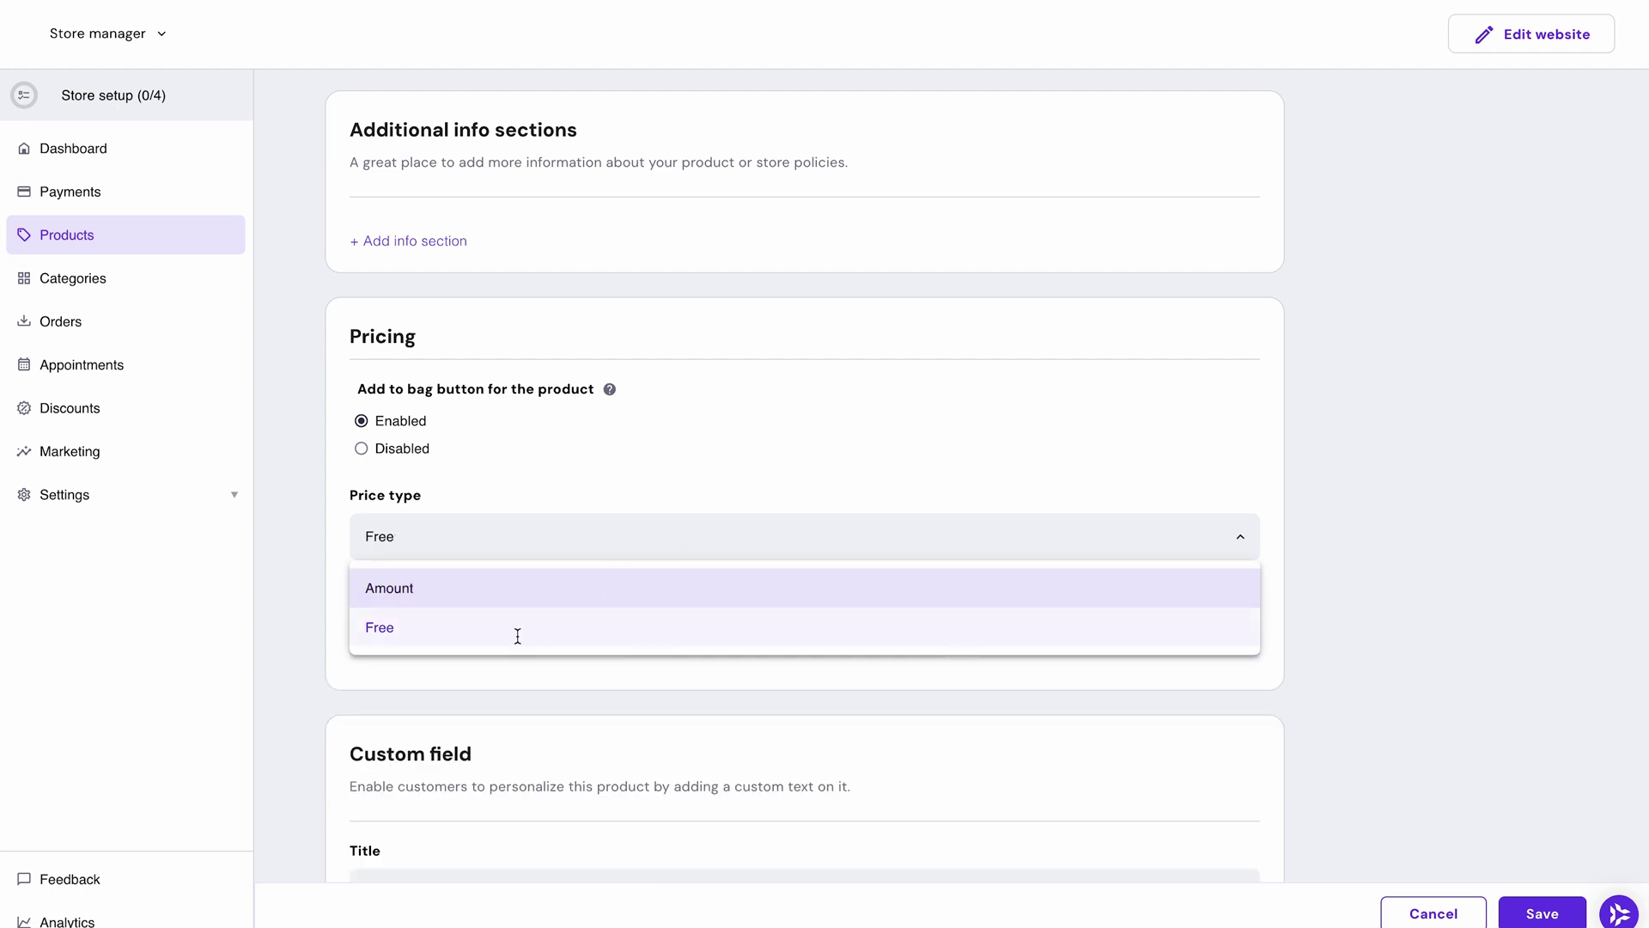
scroll(517, 636, down, 5)
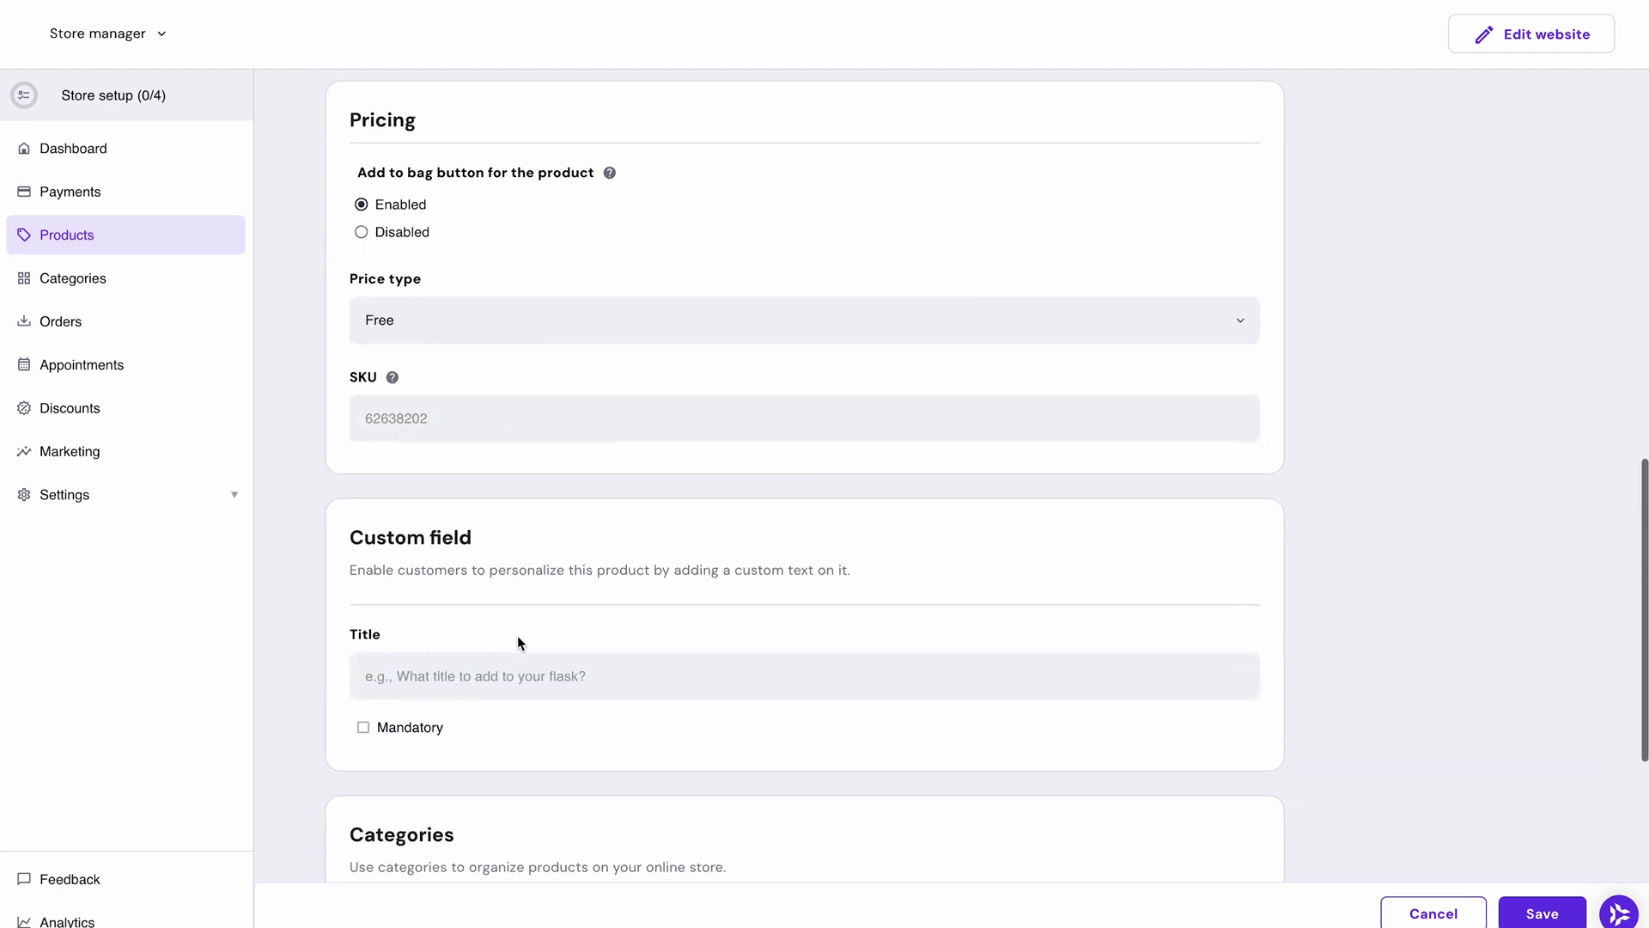
click(1542, 898)
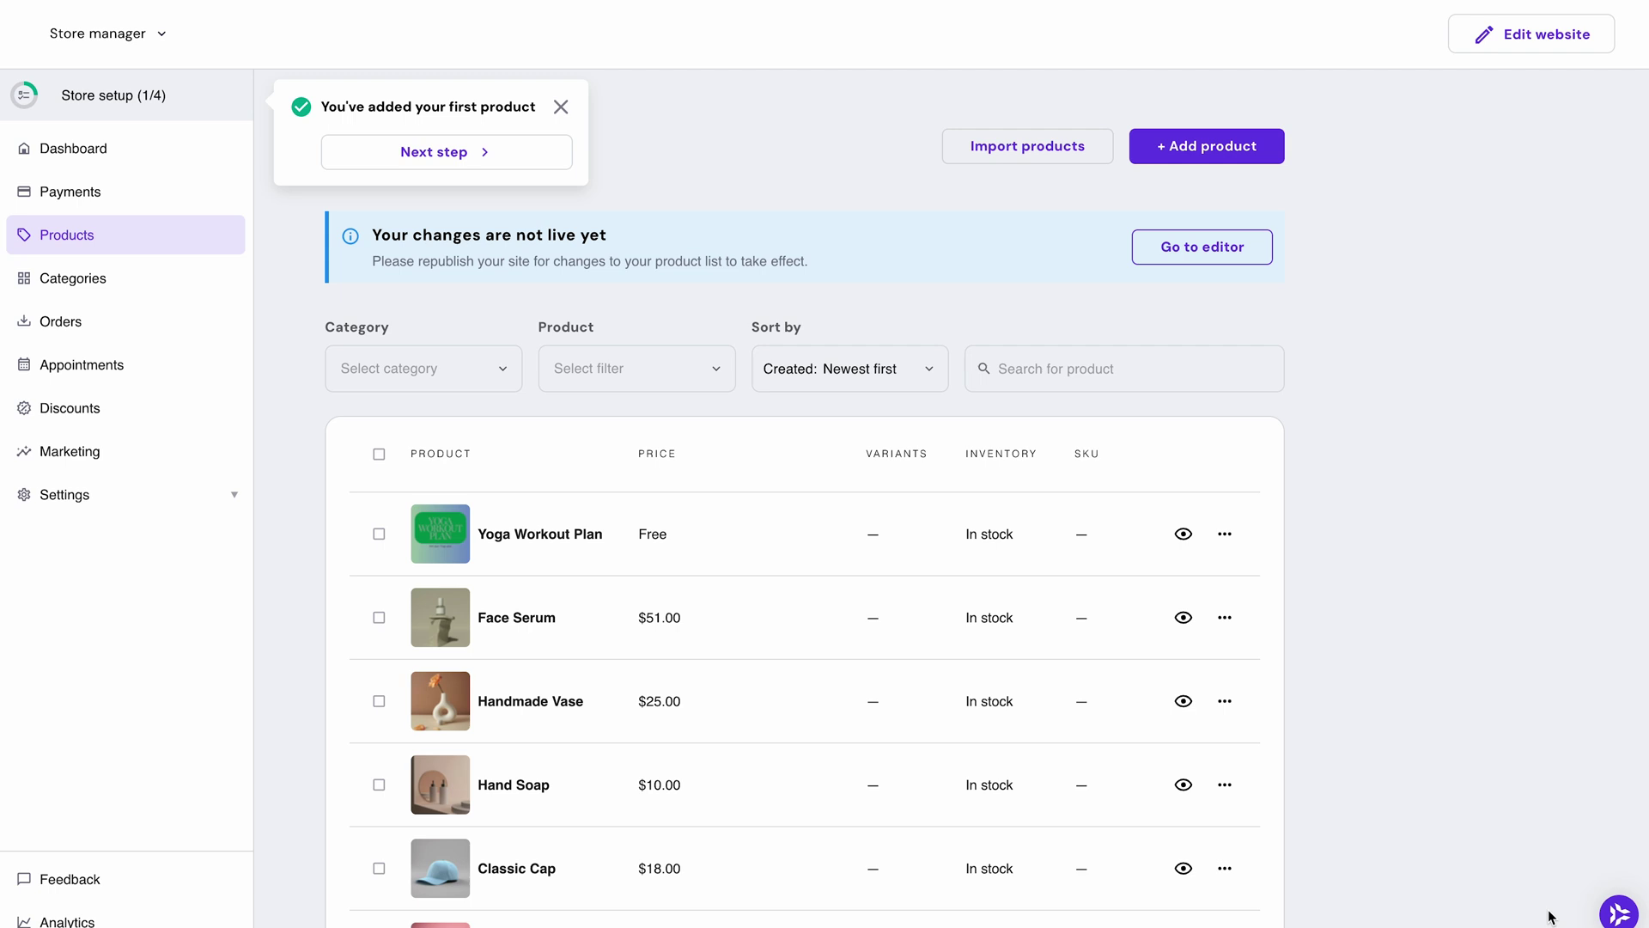
Step: Create a store category named "Yoga Workout Plans", assign the Yoga Workout Plan product to it and save the category
click(163, 295)
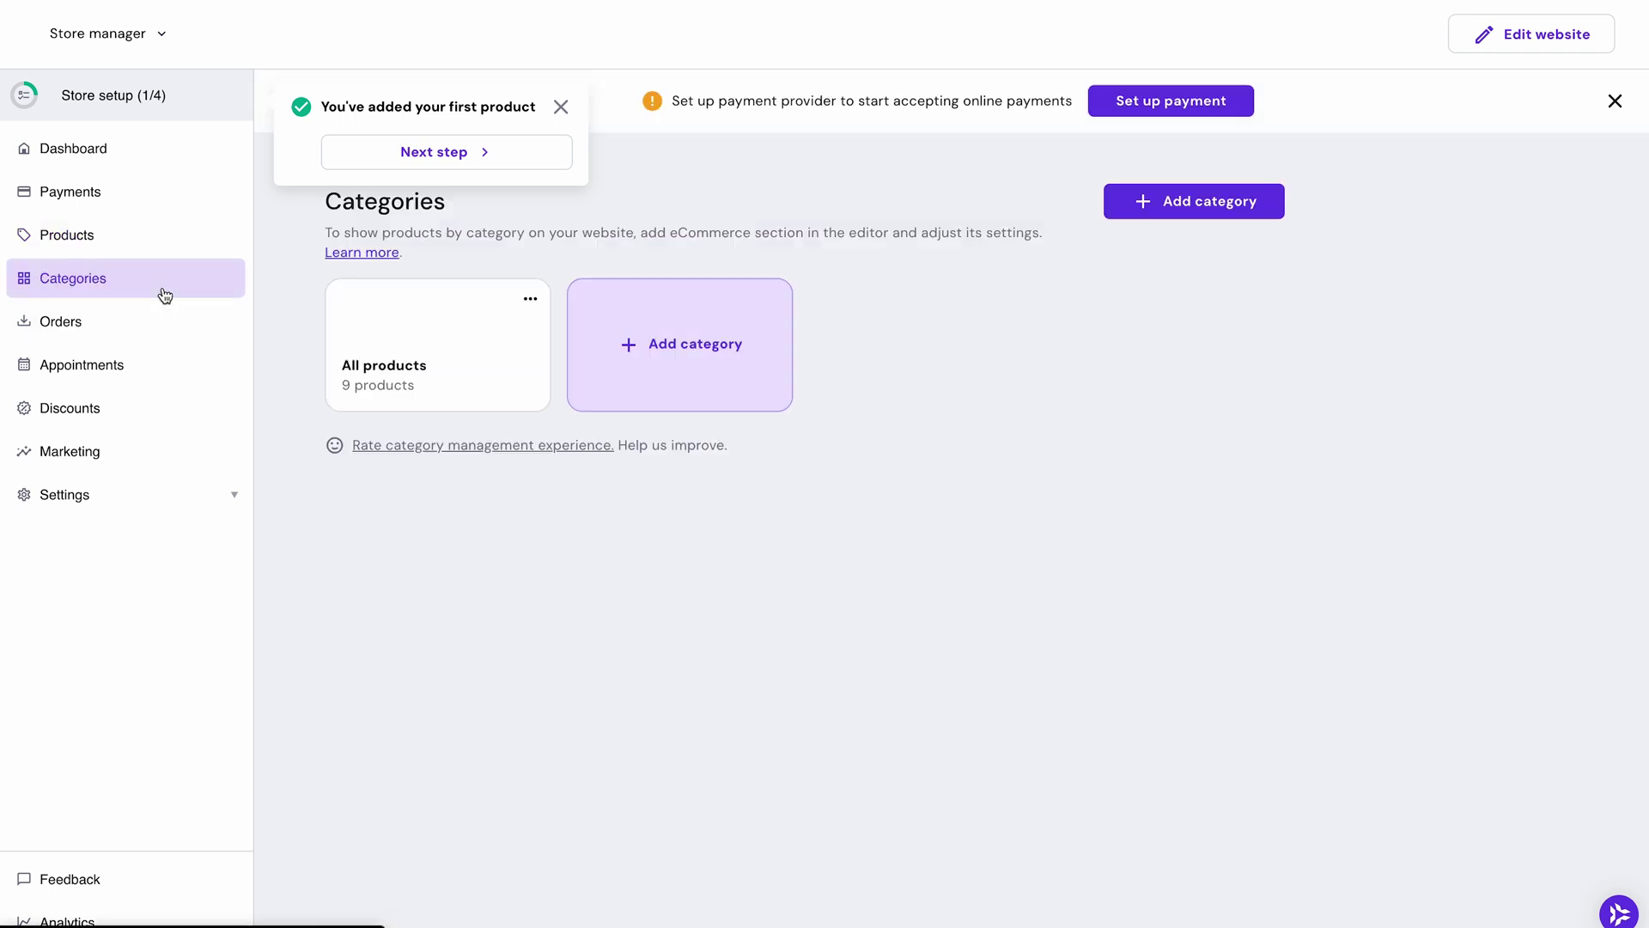
click(648, 339)
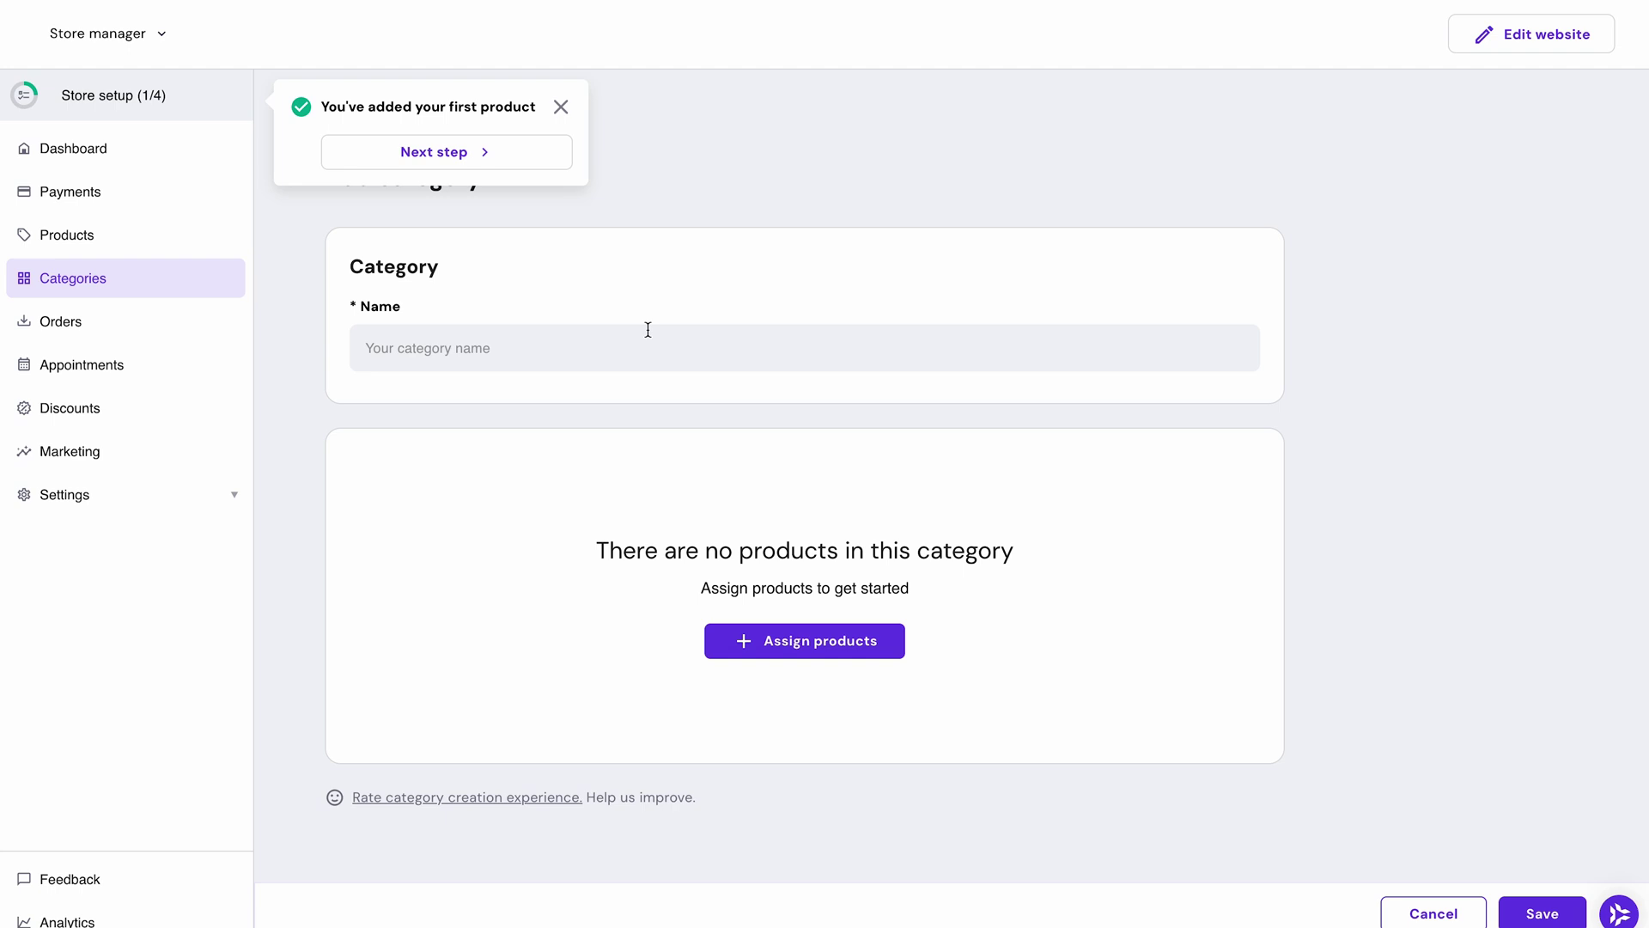
click(648, 329)
text(Yoga Workout Plans)
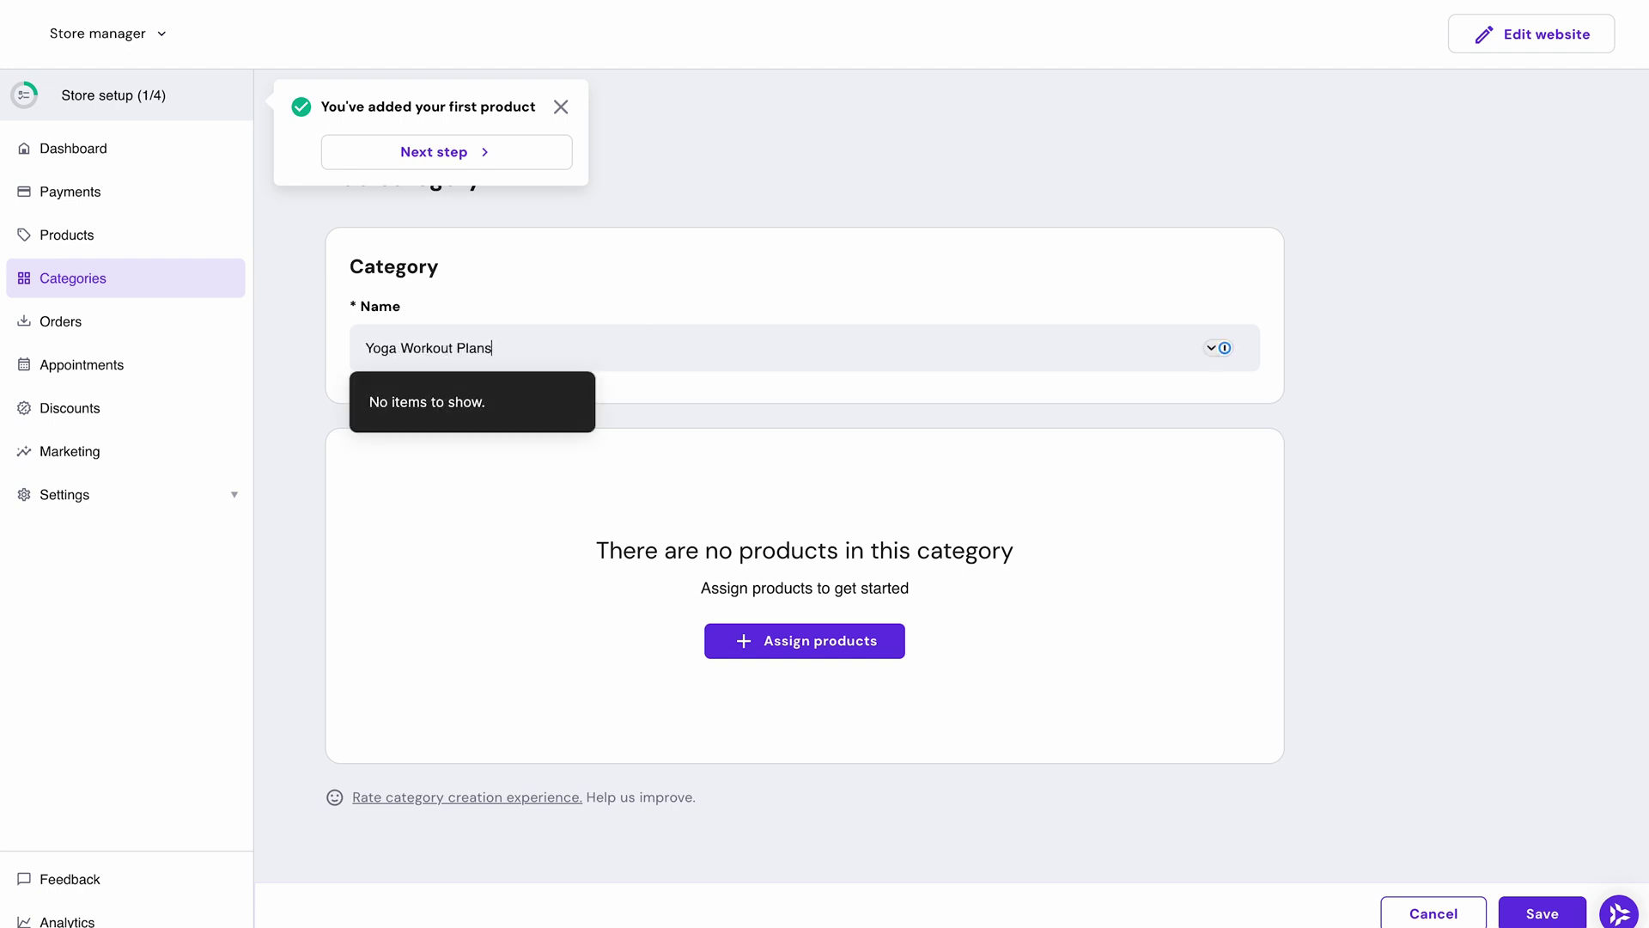
click(813, 643)
click(903, 347)
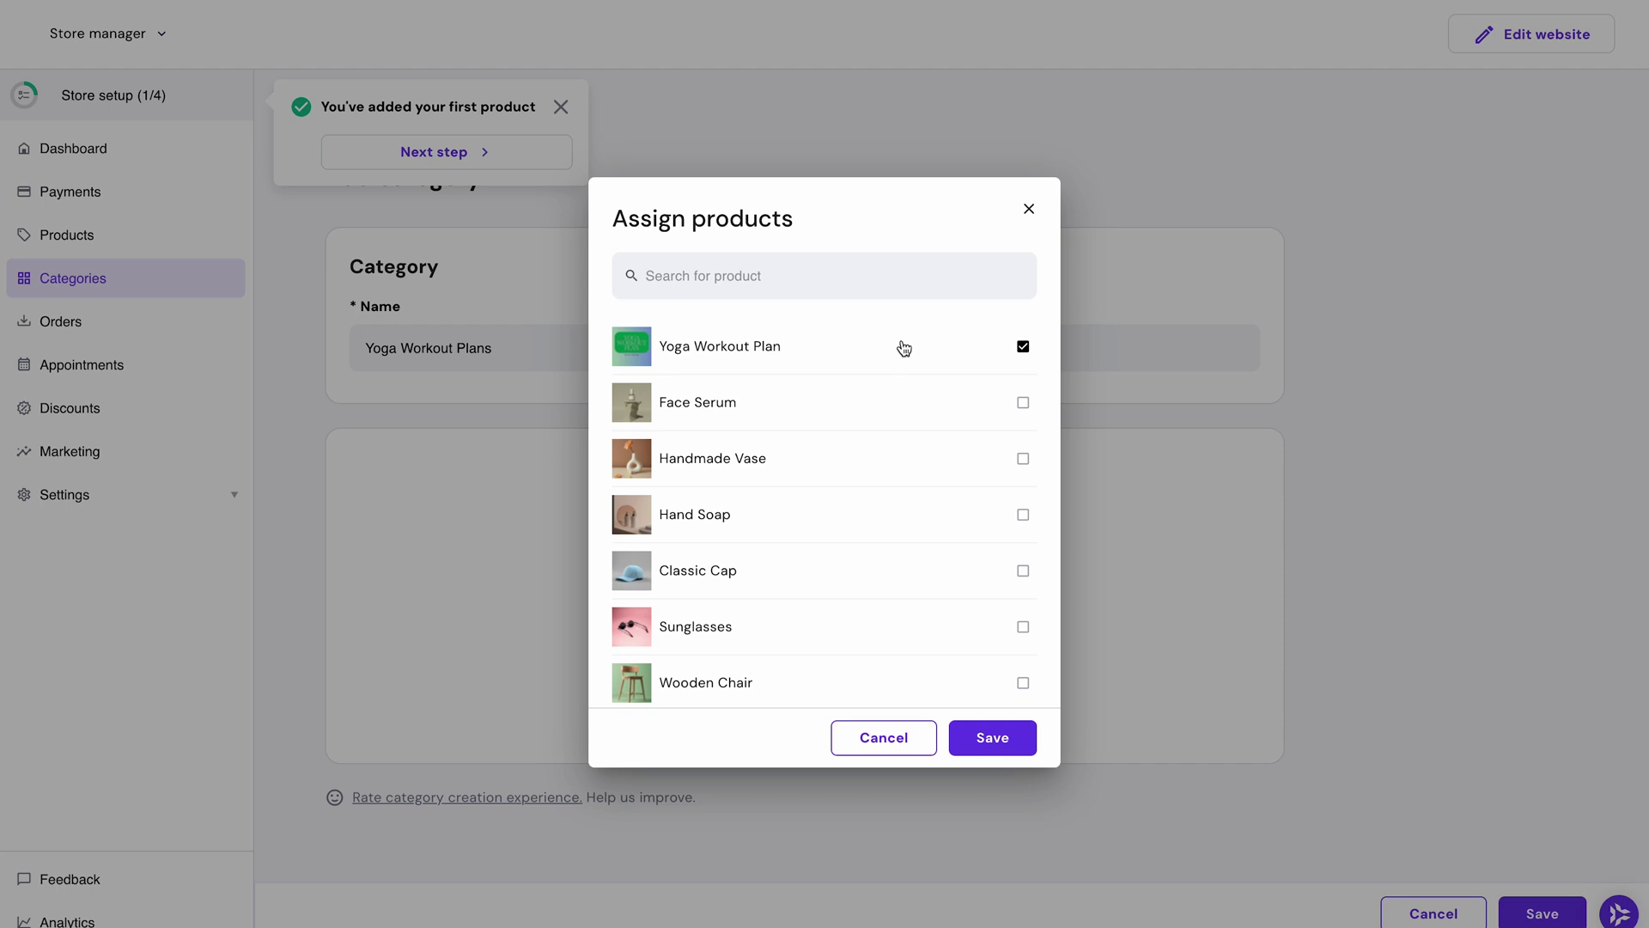
click(989, 748)
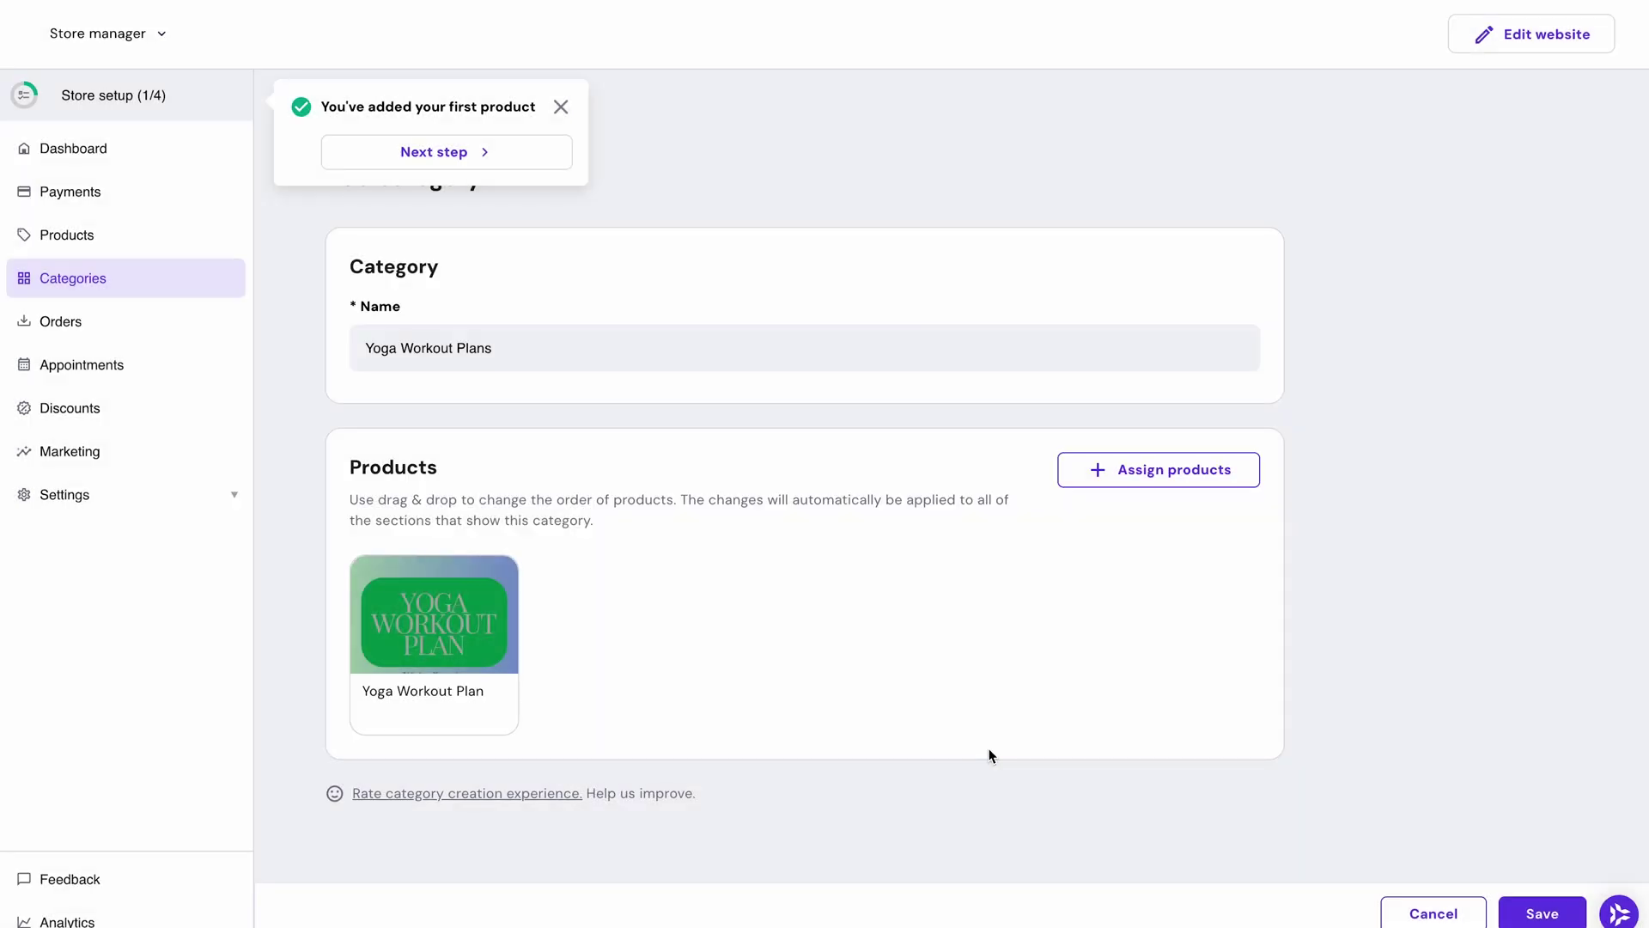
click(1524, 913)
Step: Review the payment providers that can be connected to the store as a payment method
click(157, 133)
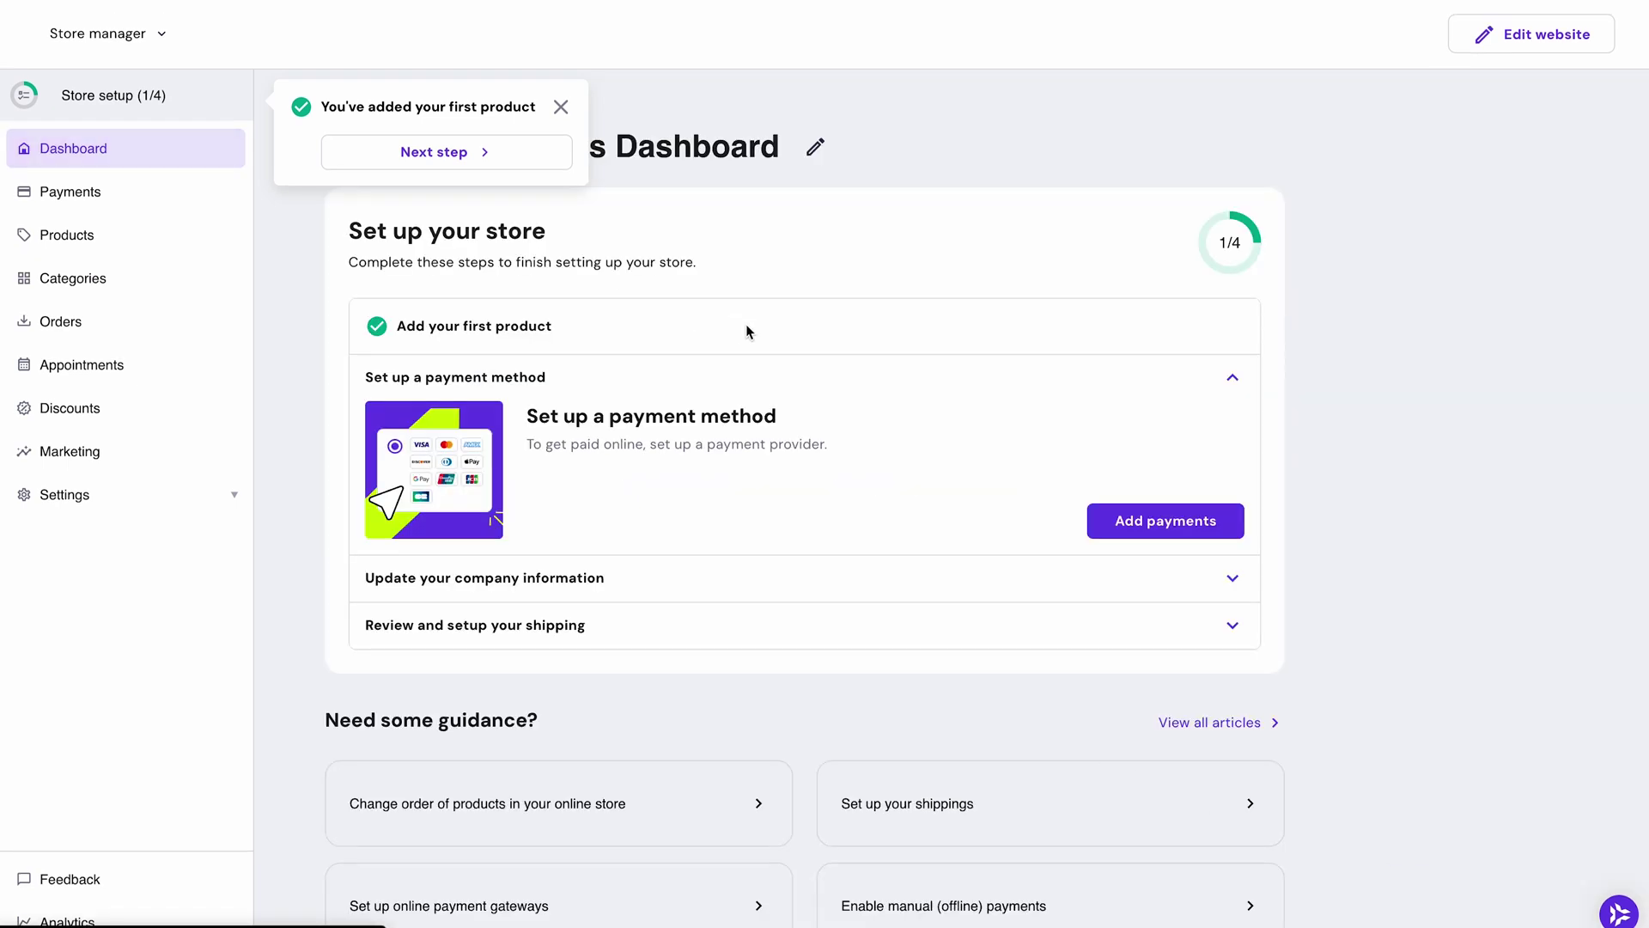
click(1149, 524)
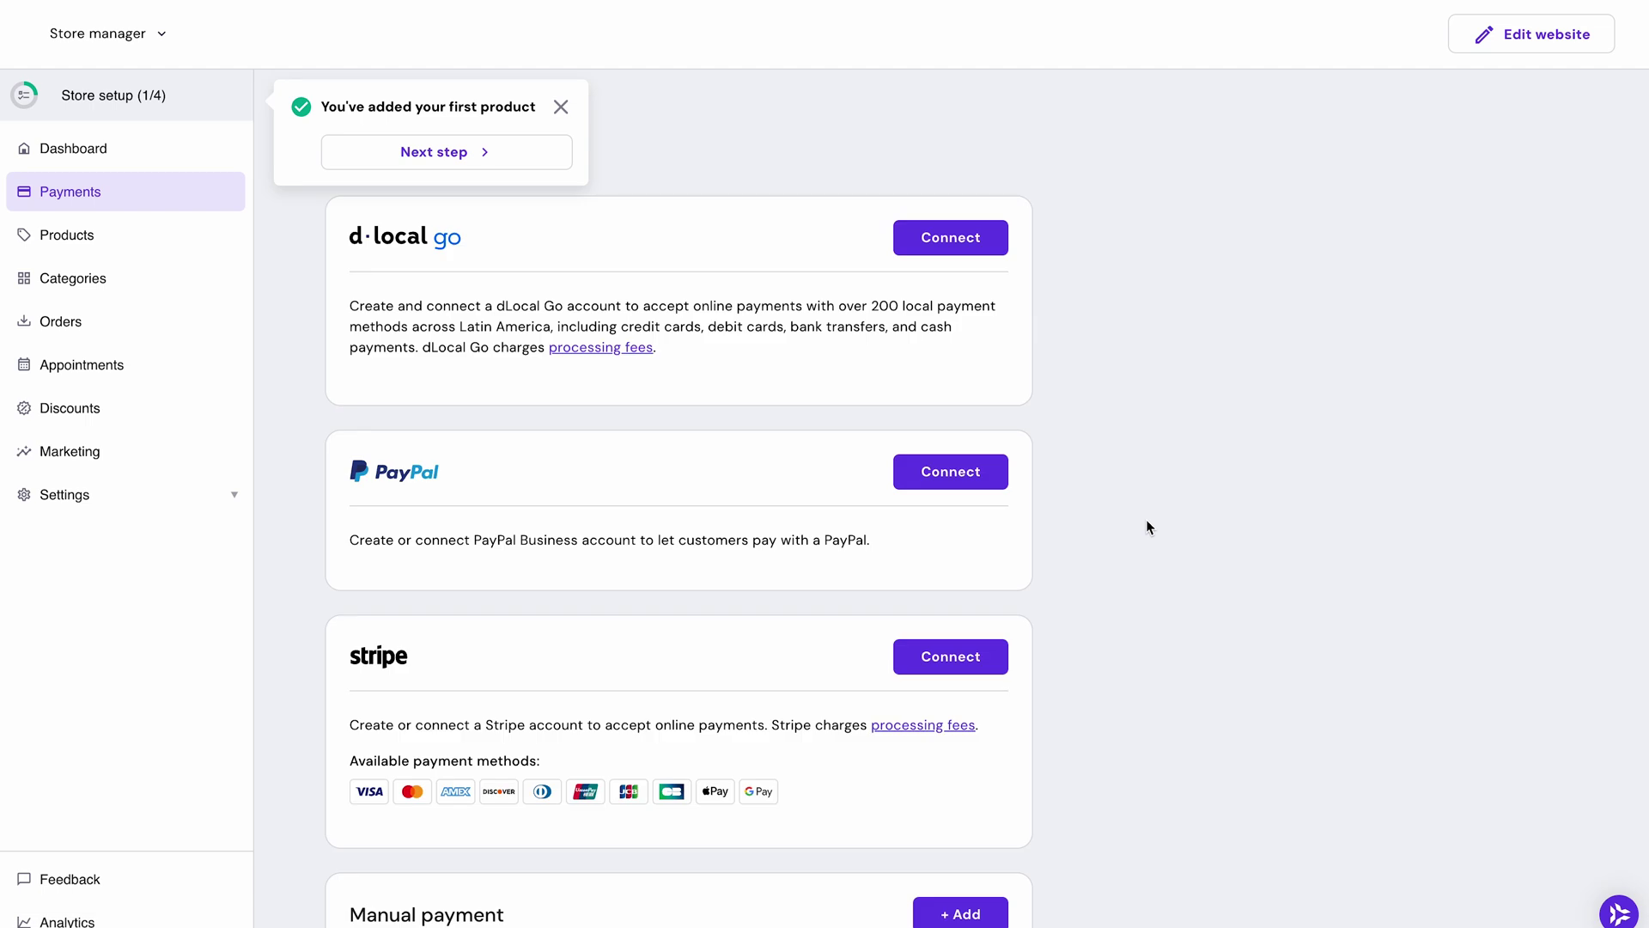
scroll(1146, 525, down, 5)
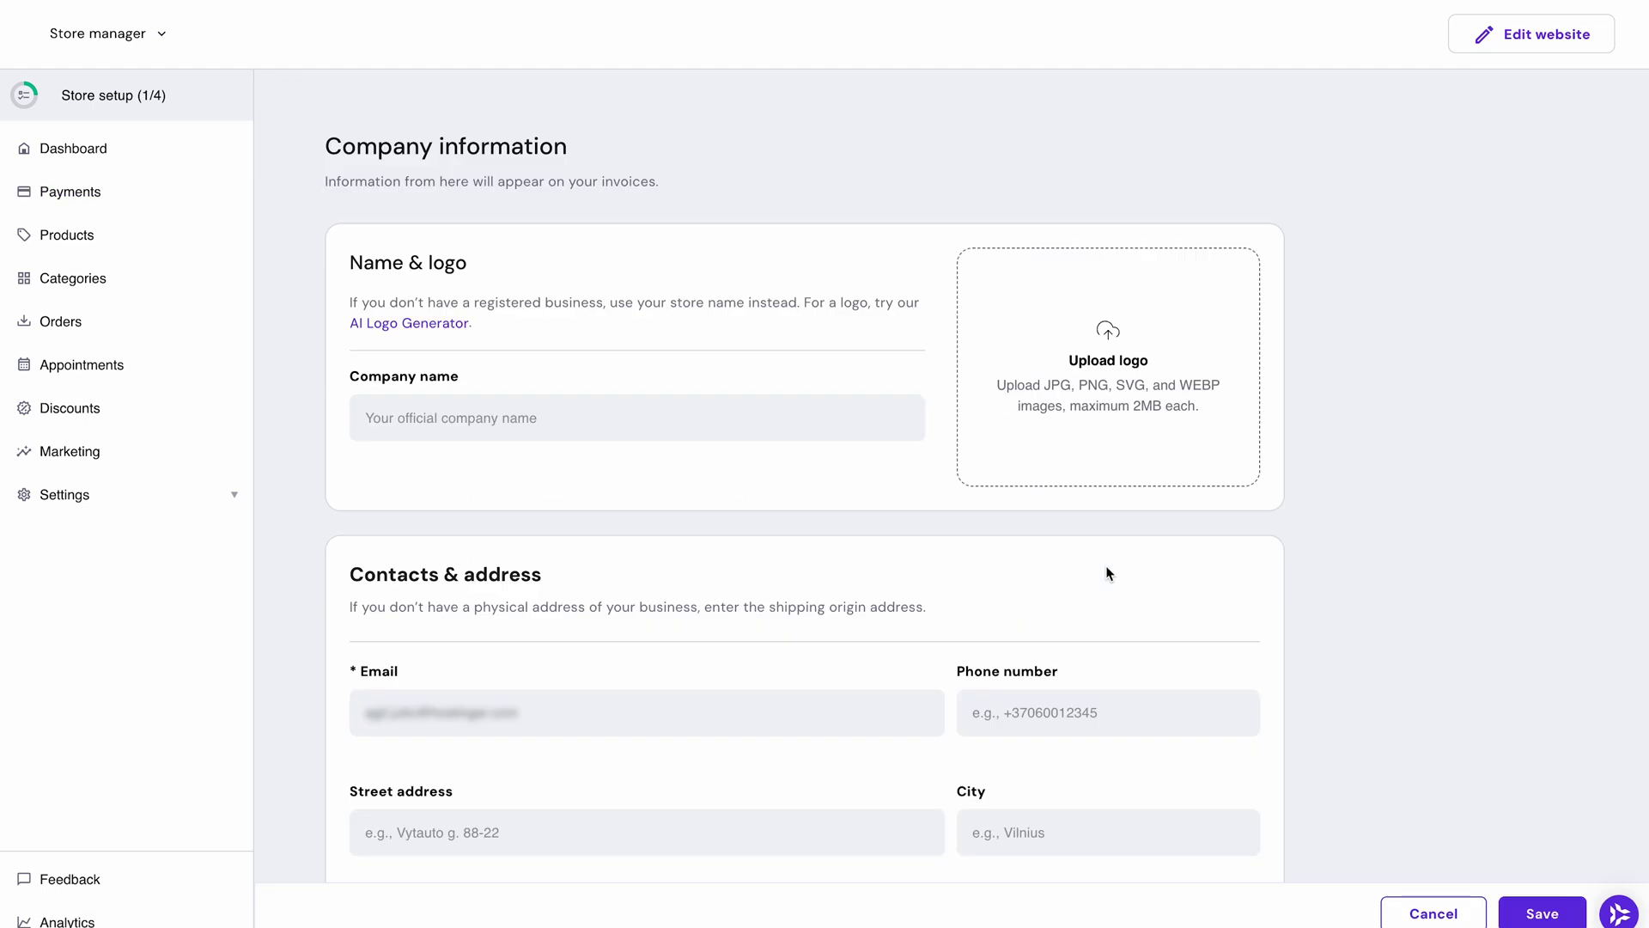
Step: Fill in the company information with the name "Yoga Home", the phone number and the street address, and save it
text(23456)
text(789)
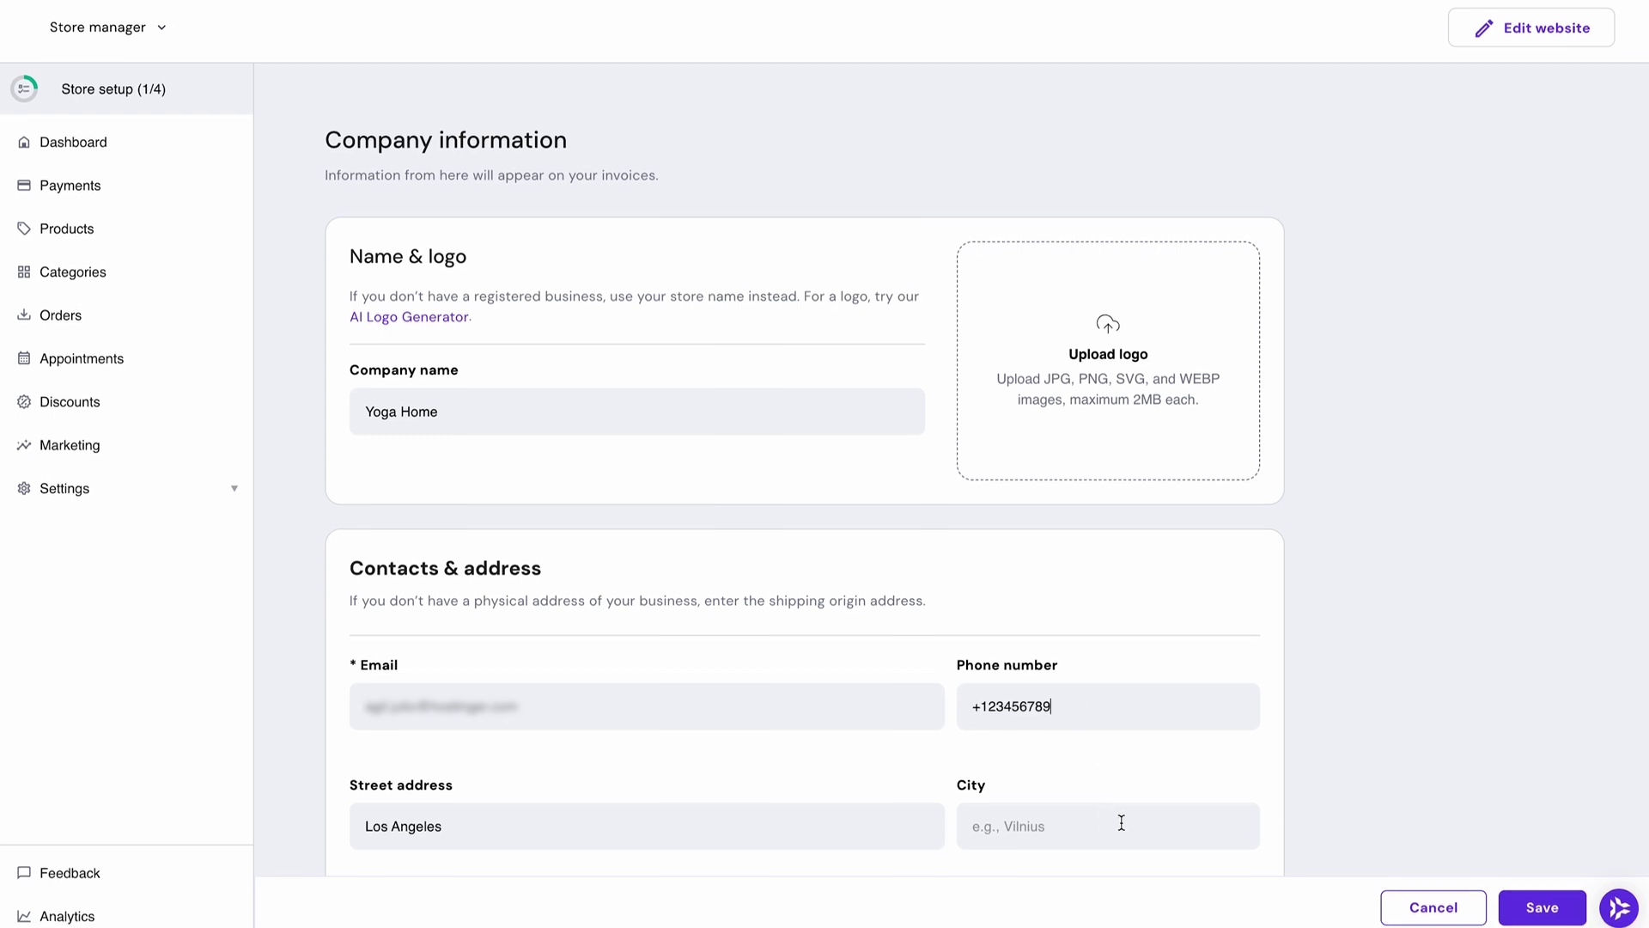
click(1538, 912)
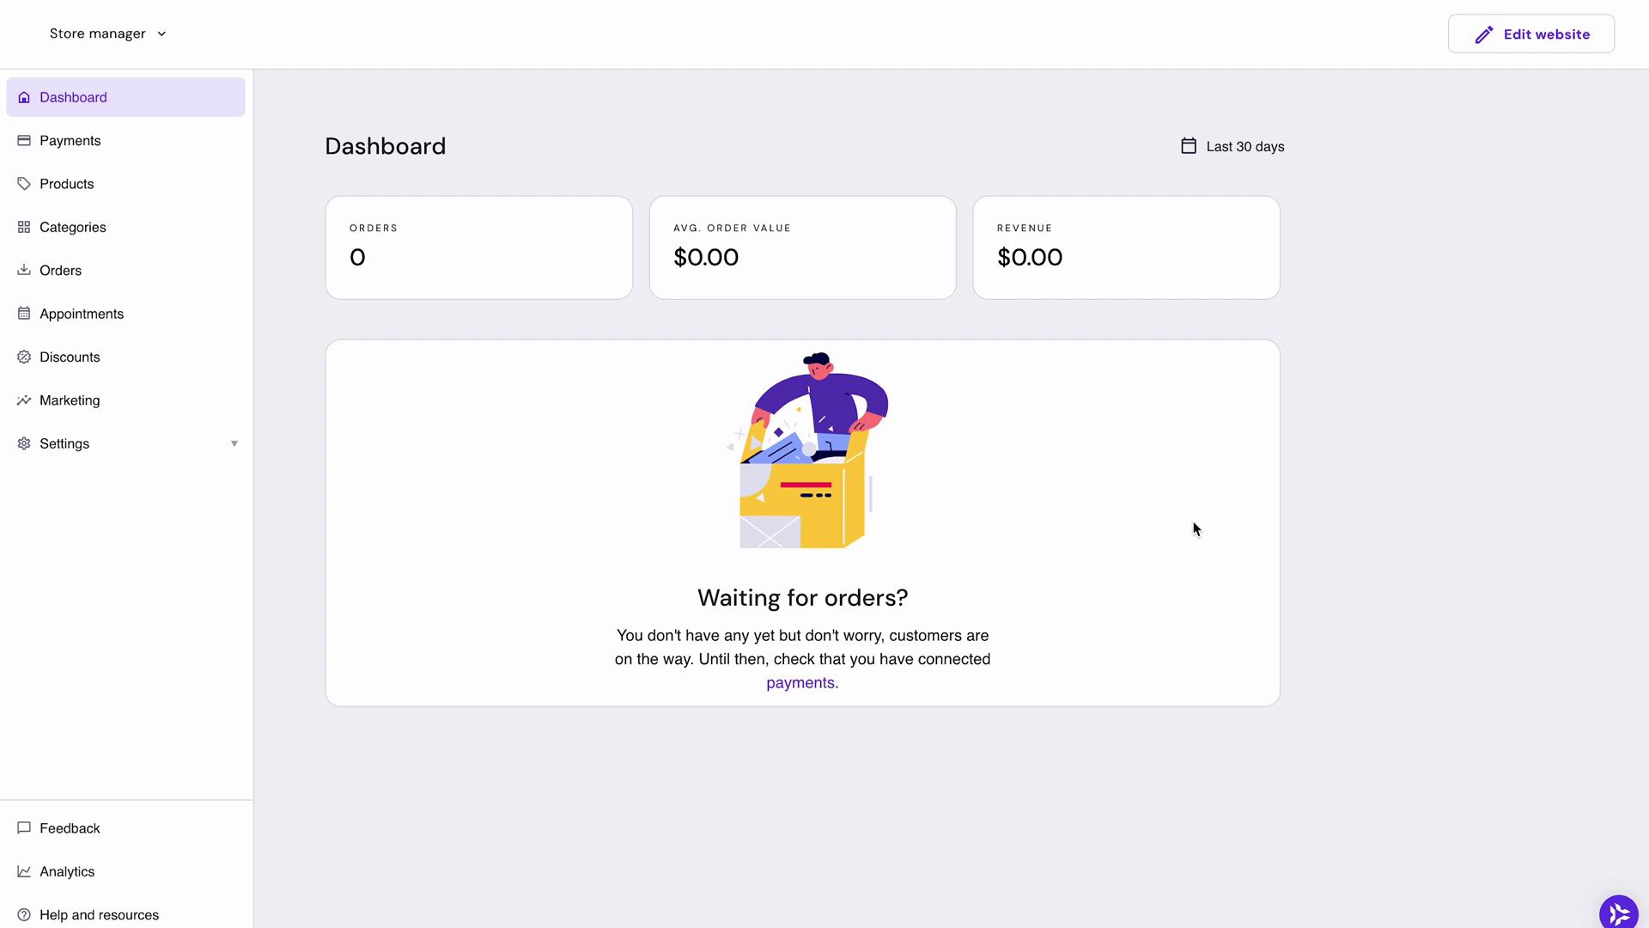
Step: Enable online appointments, make Thursday and Friday unavailable, add a second Wednesday time slot and save the availability
click(161, 319)
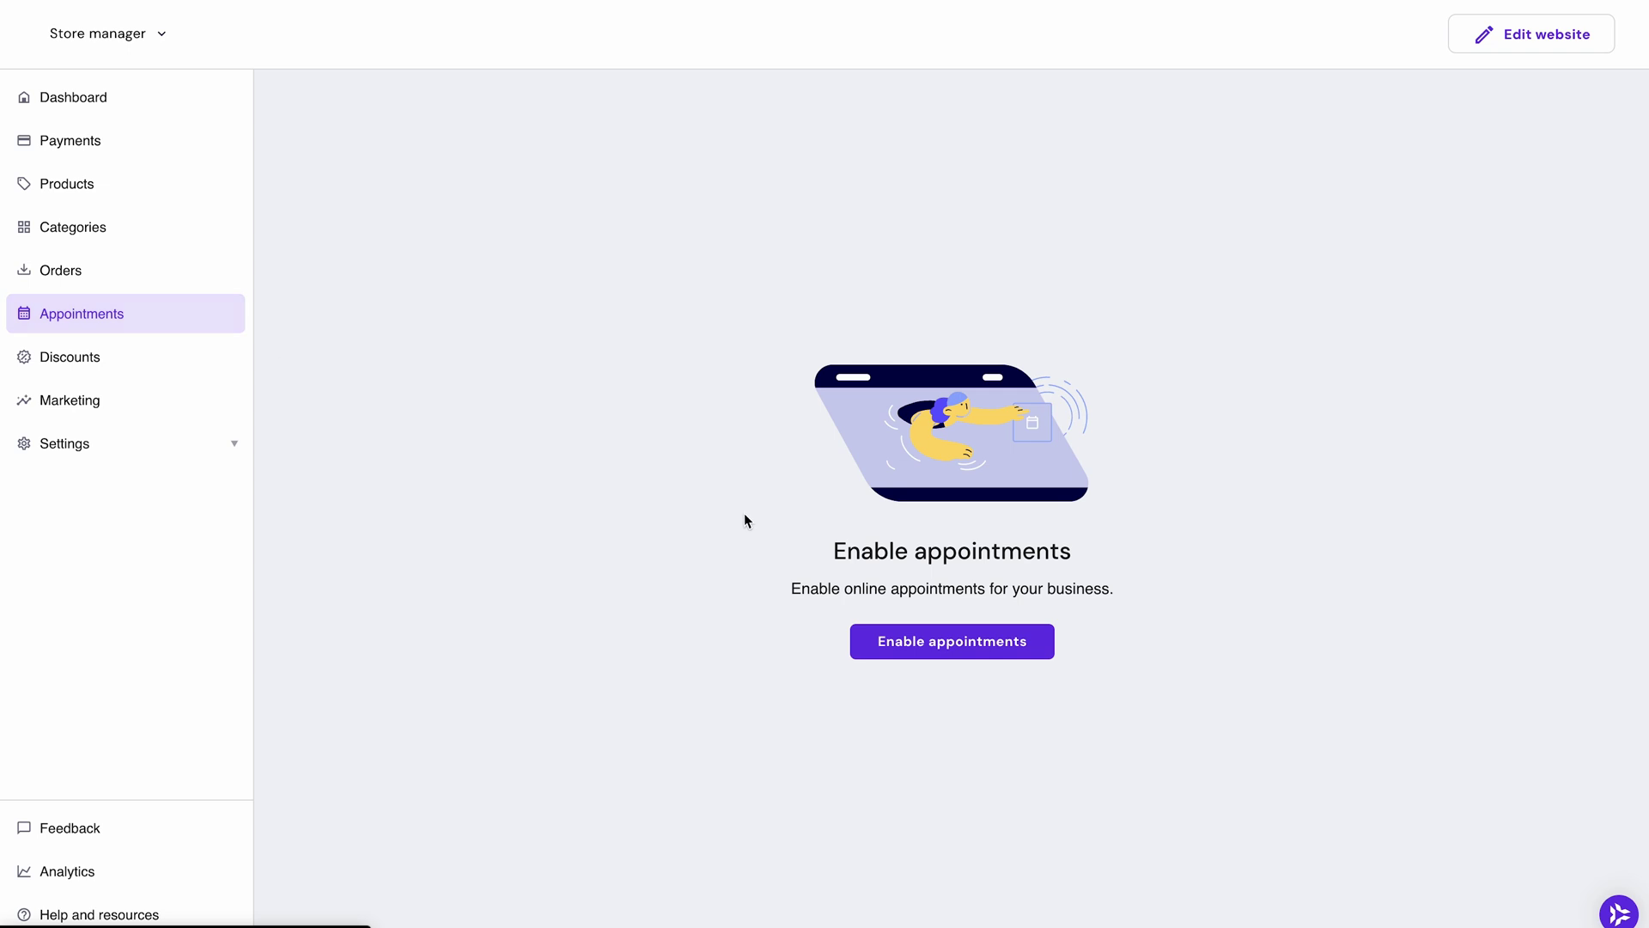
click(957, 637)
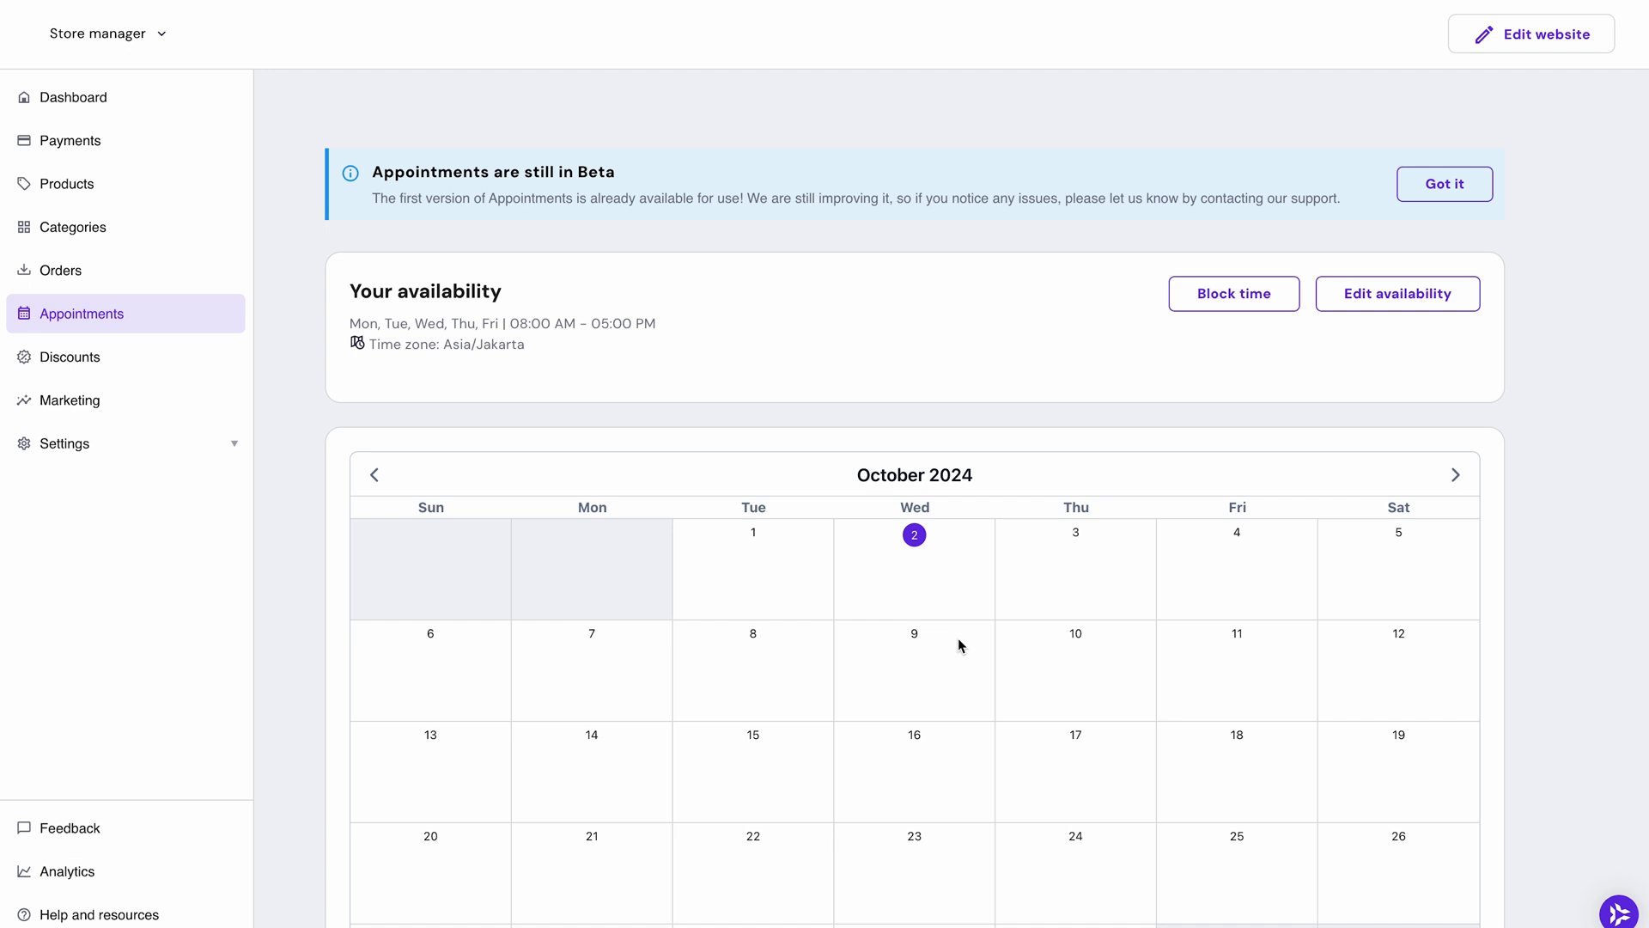
click(1394, 297)
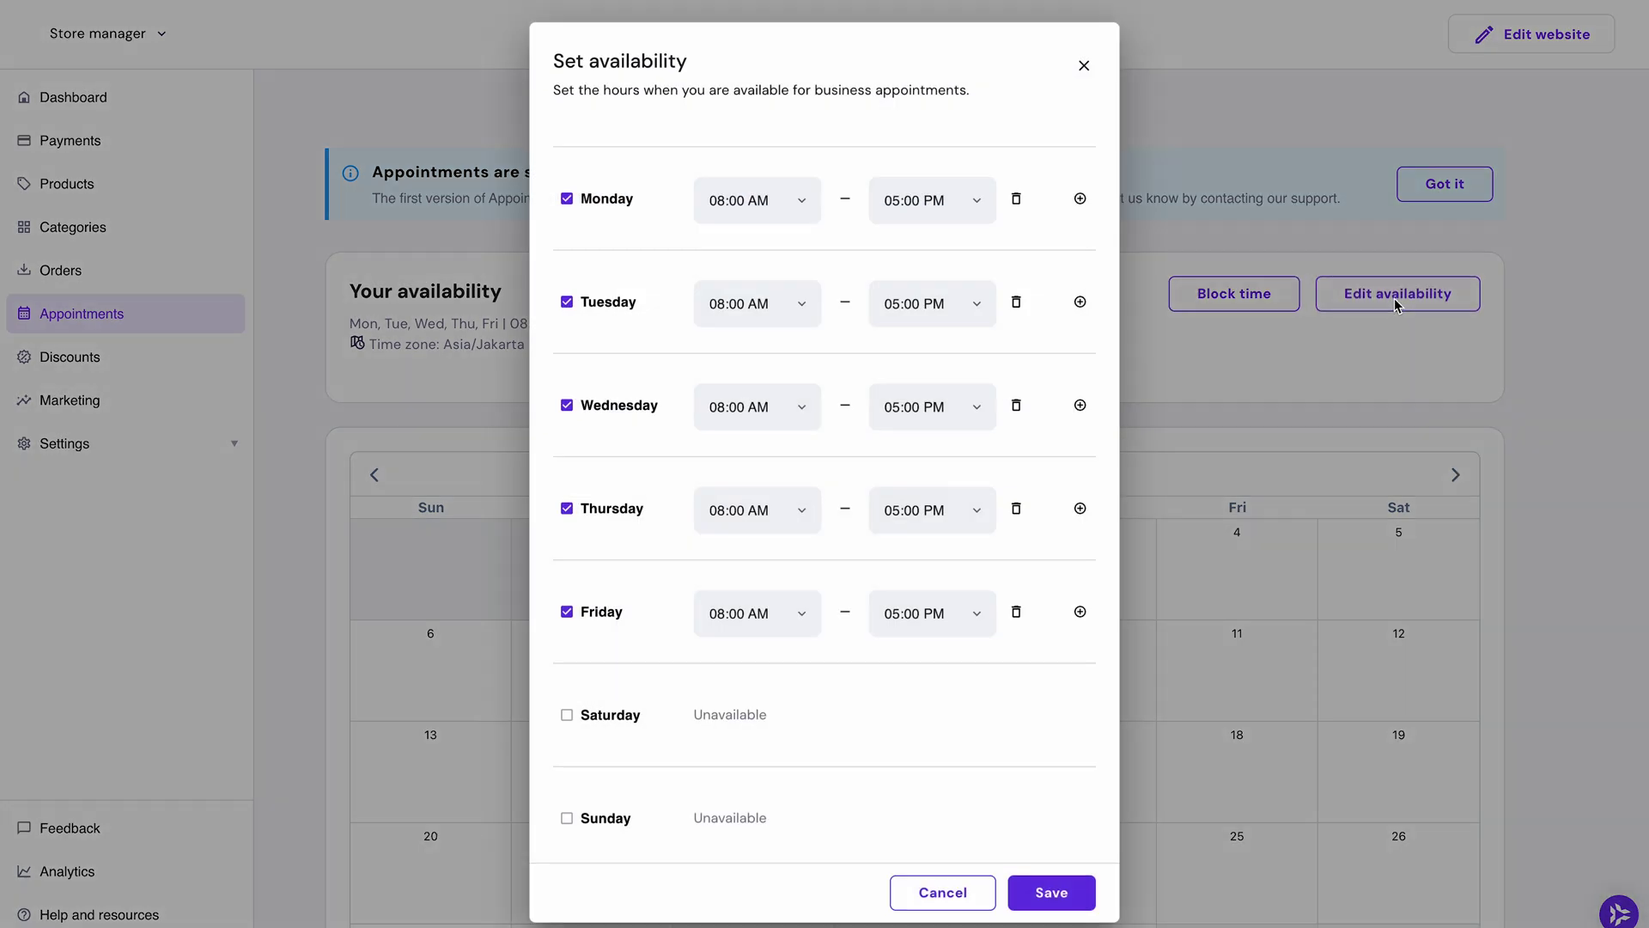
click(567, 612)
click(567, 509)
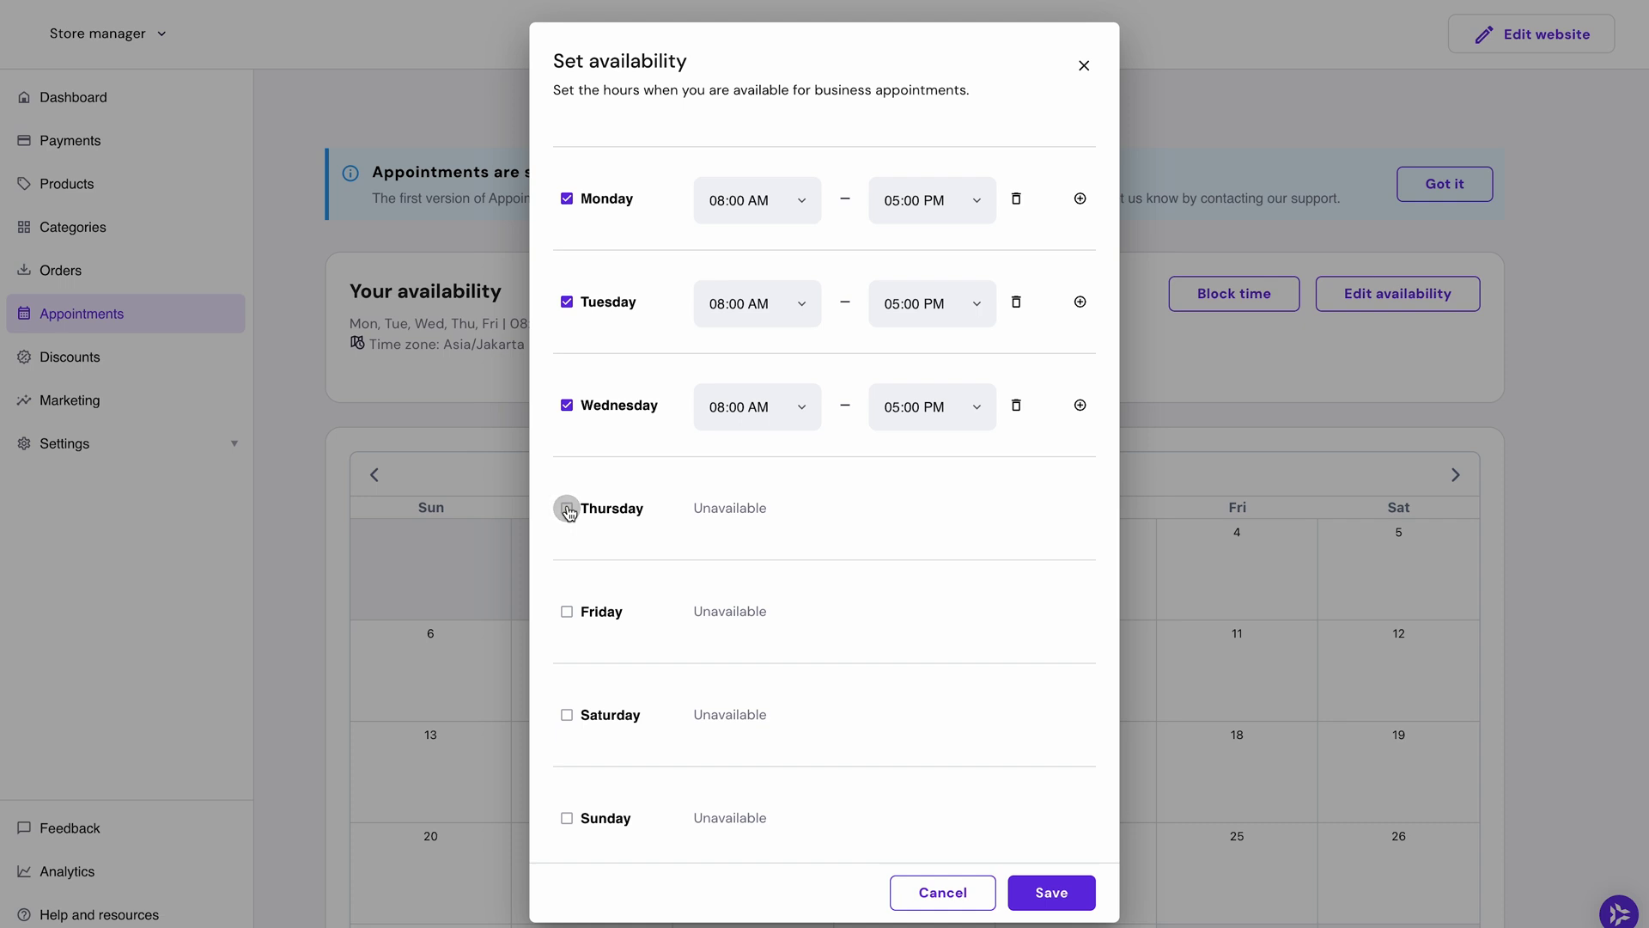
click(1081, 406)
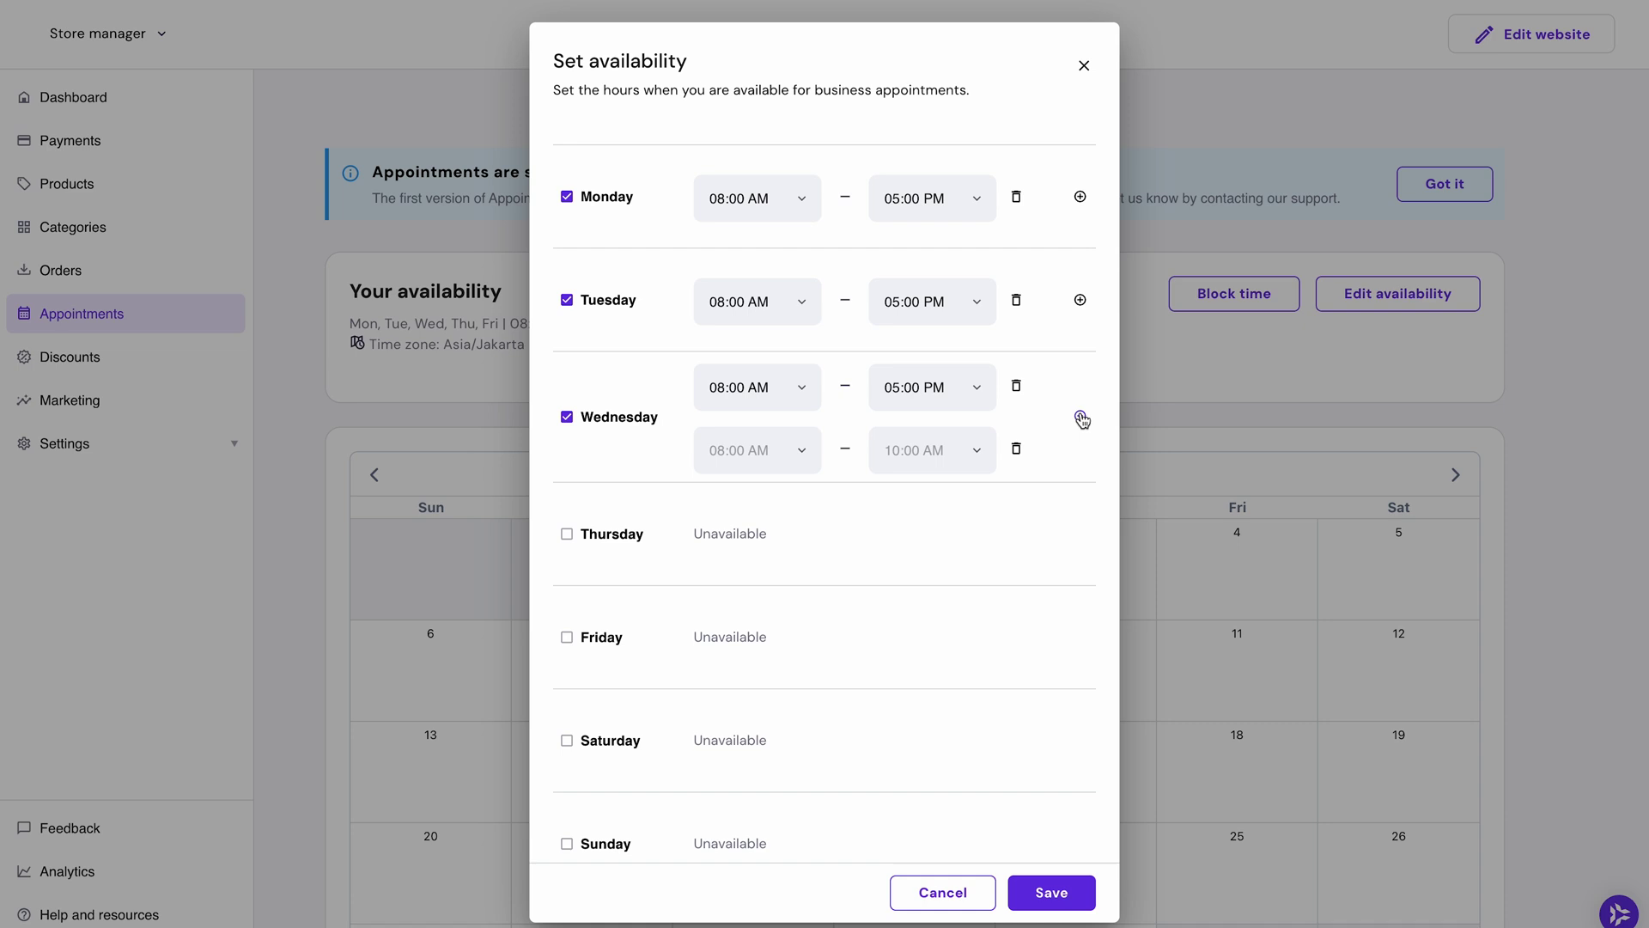
click(1052, 889)
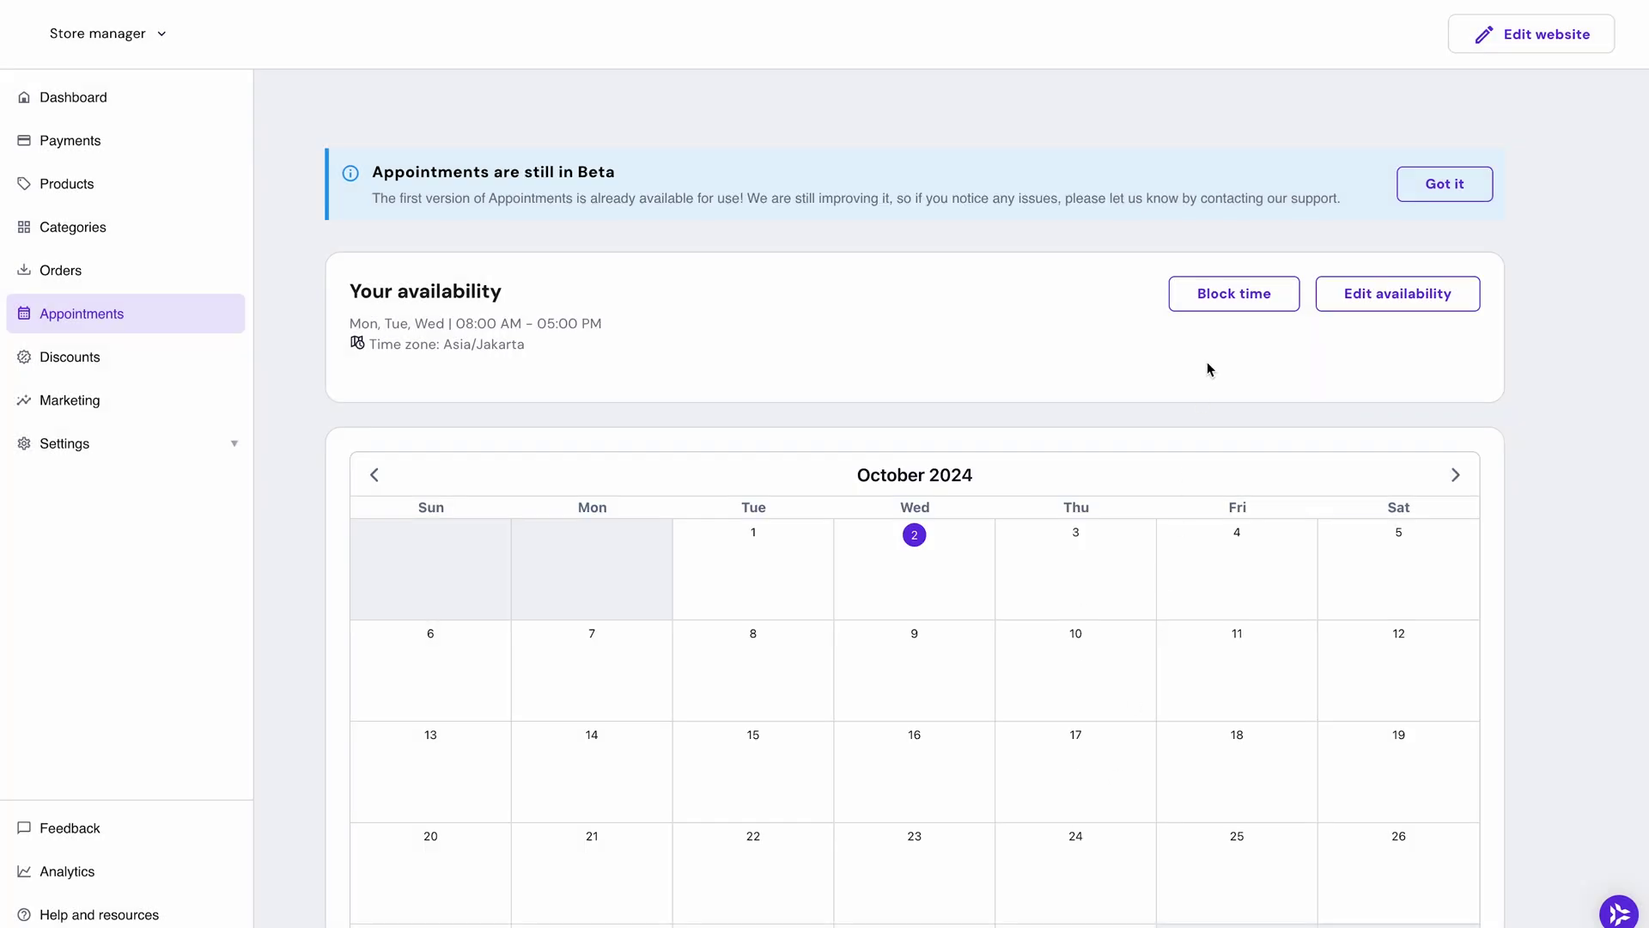
Step: Open the appointments' Block time calendar for October 2024 and save it
click(1223, 295)
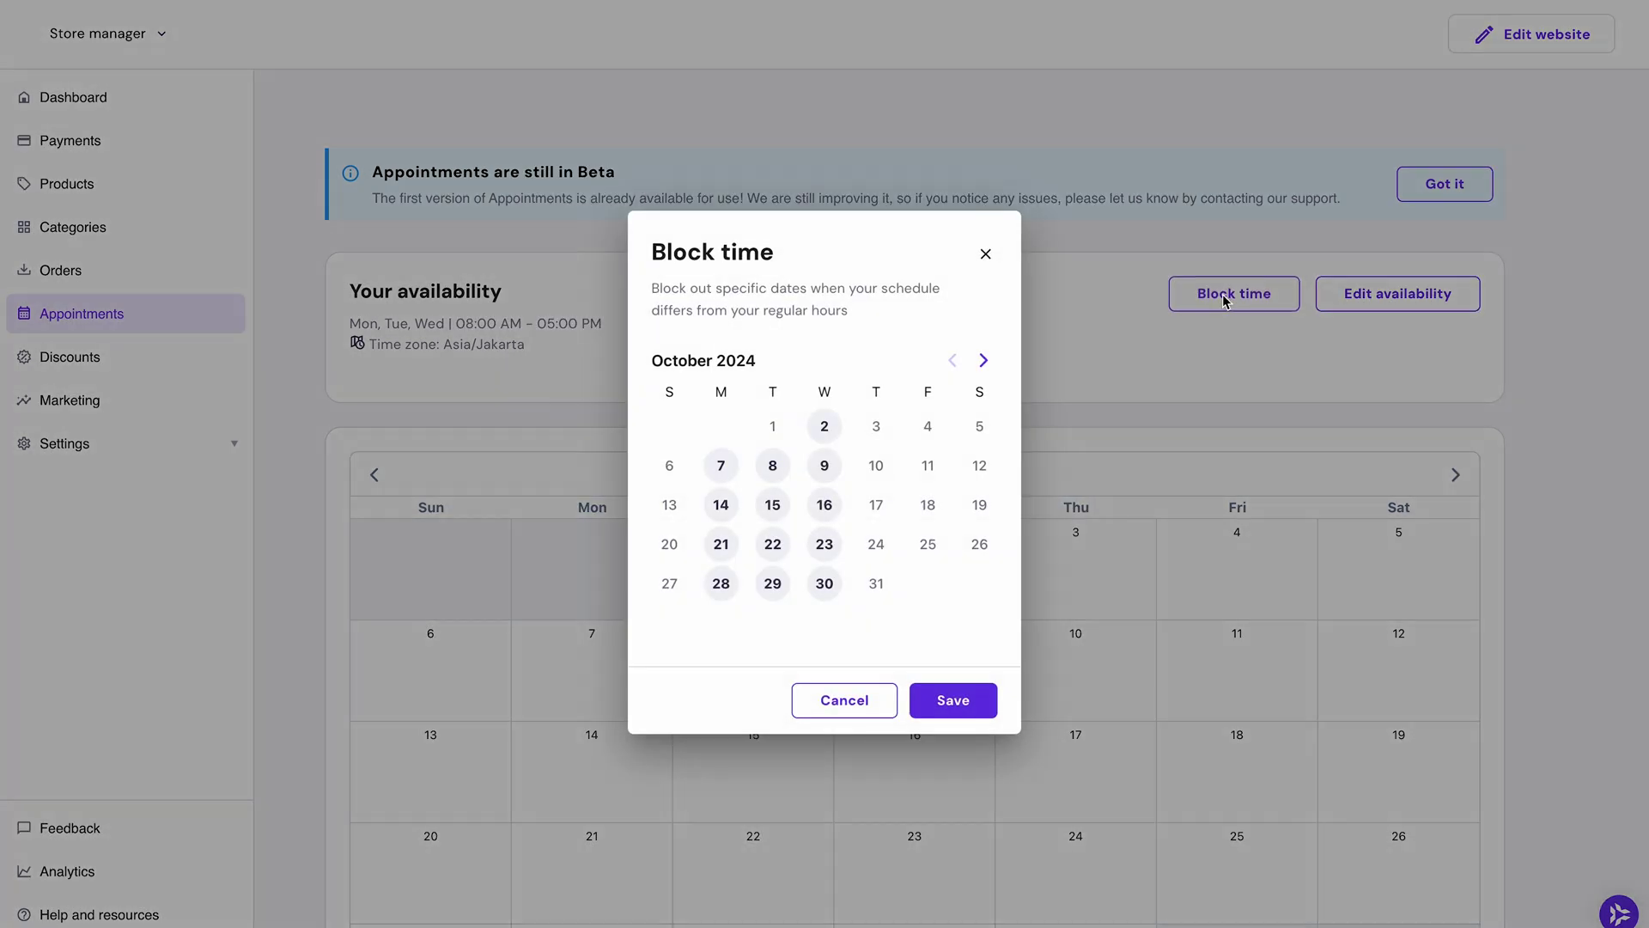
click(936, 703)
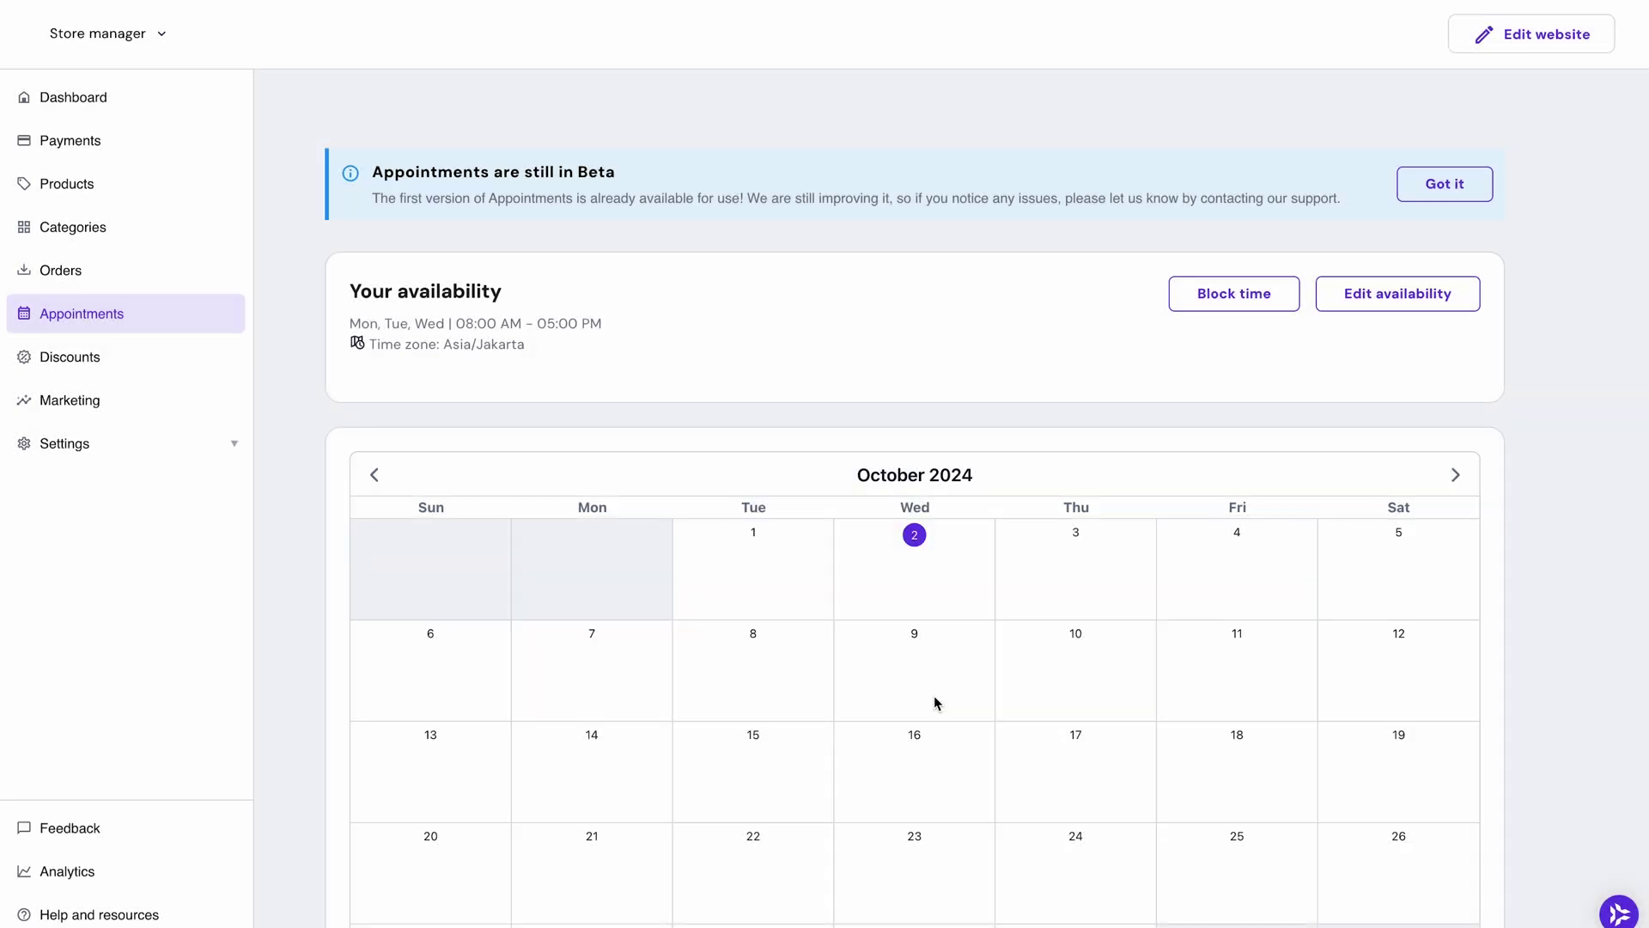
Step: Add a new appointment product to the store and title it "Yoga Session"
click(133, 201)
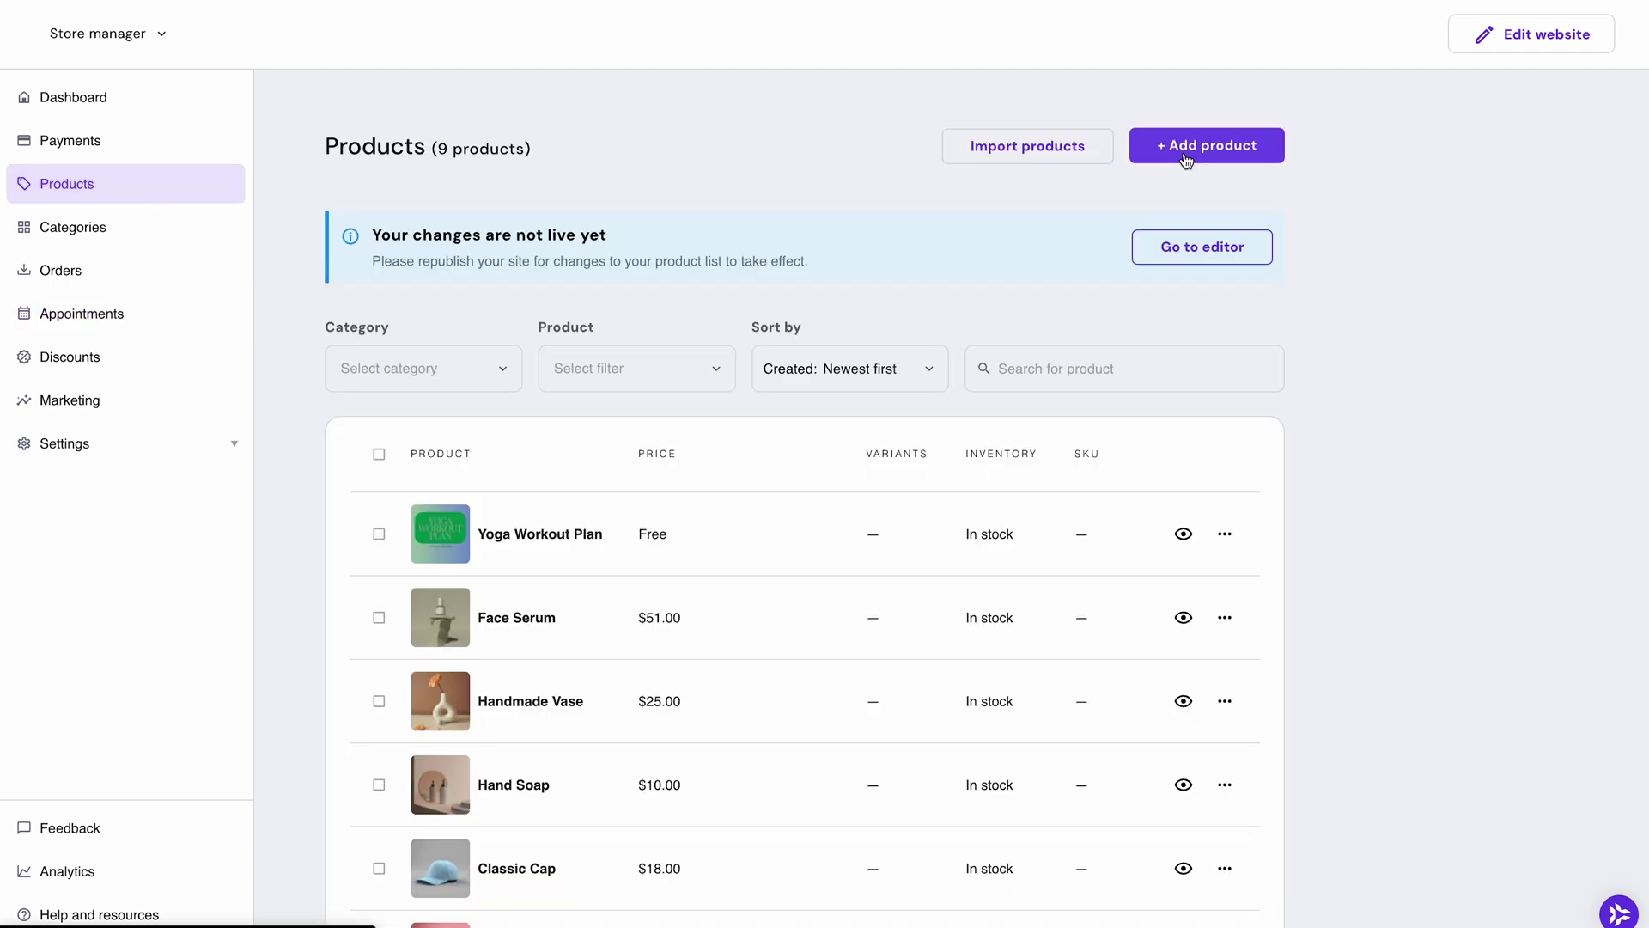
click(1196, 154)
click(655, 646)
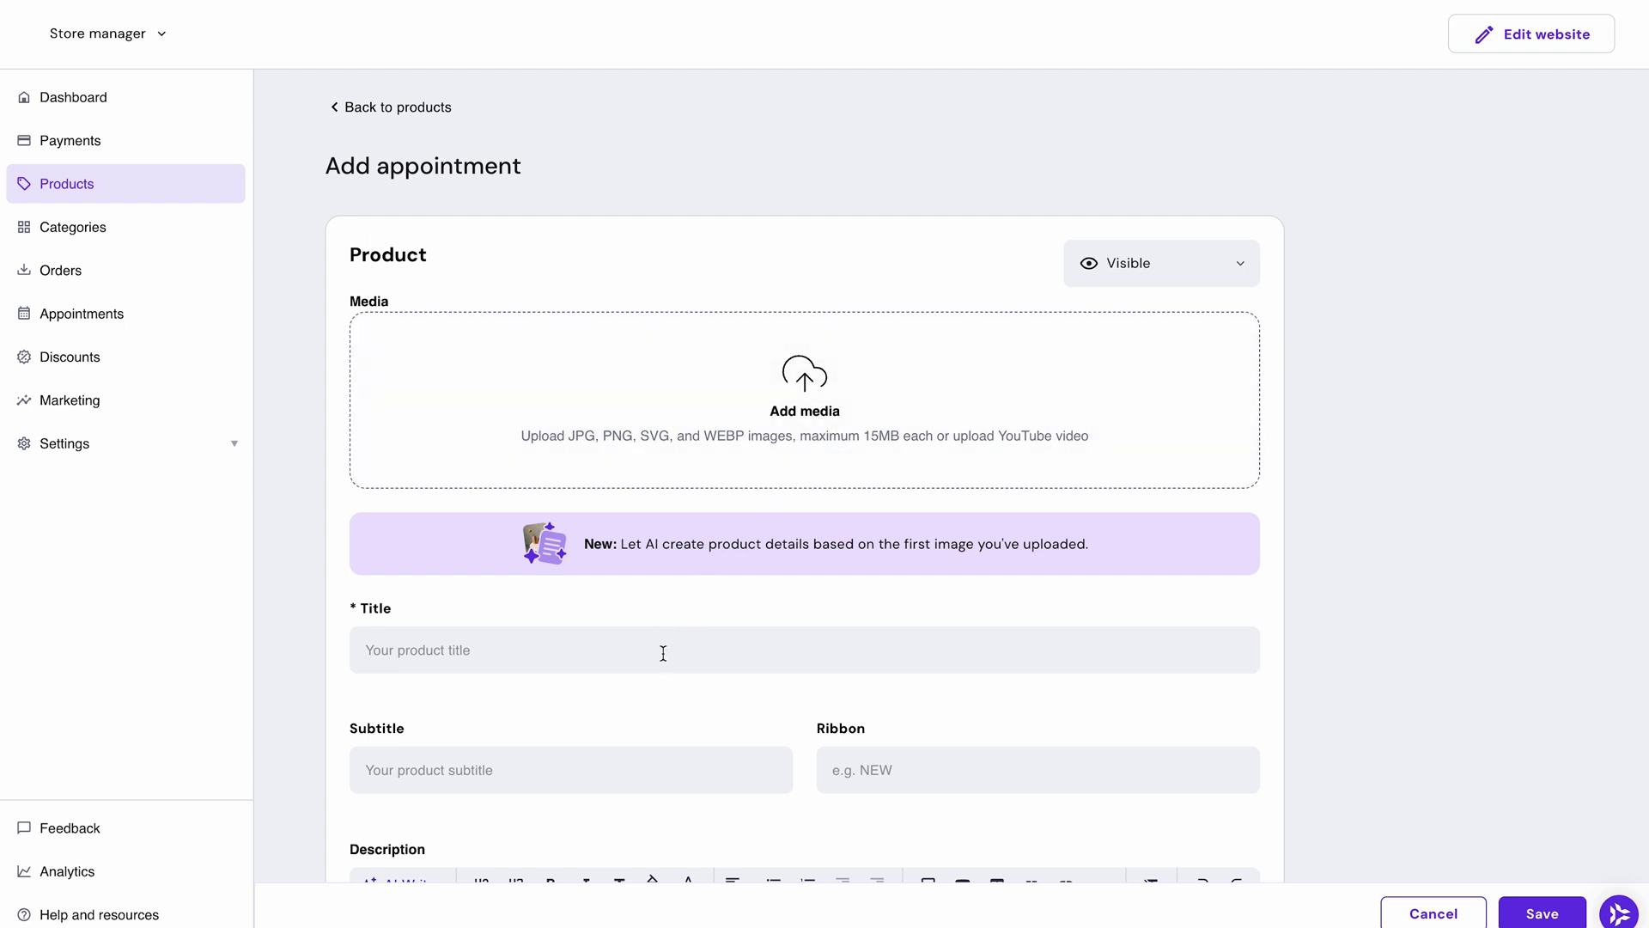
text(Yoga Session)
Step: View the AI Writer for the appointment's description and close it without generating text
scroll(507, 670, down, 5)
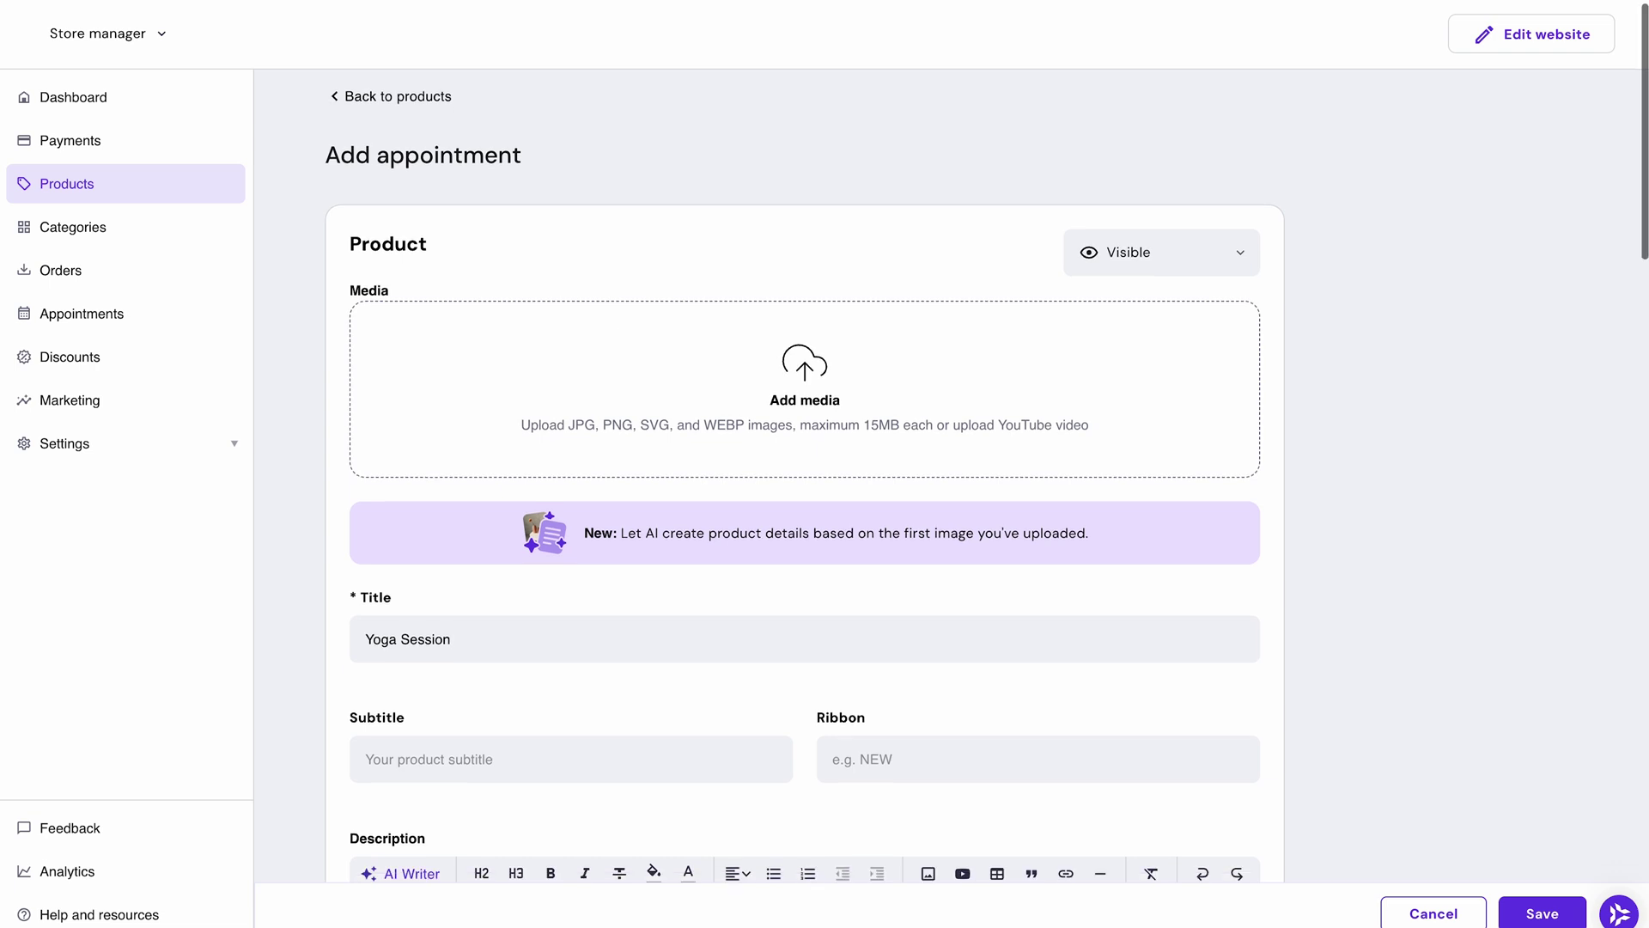
click(411, 522)
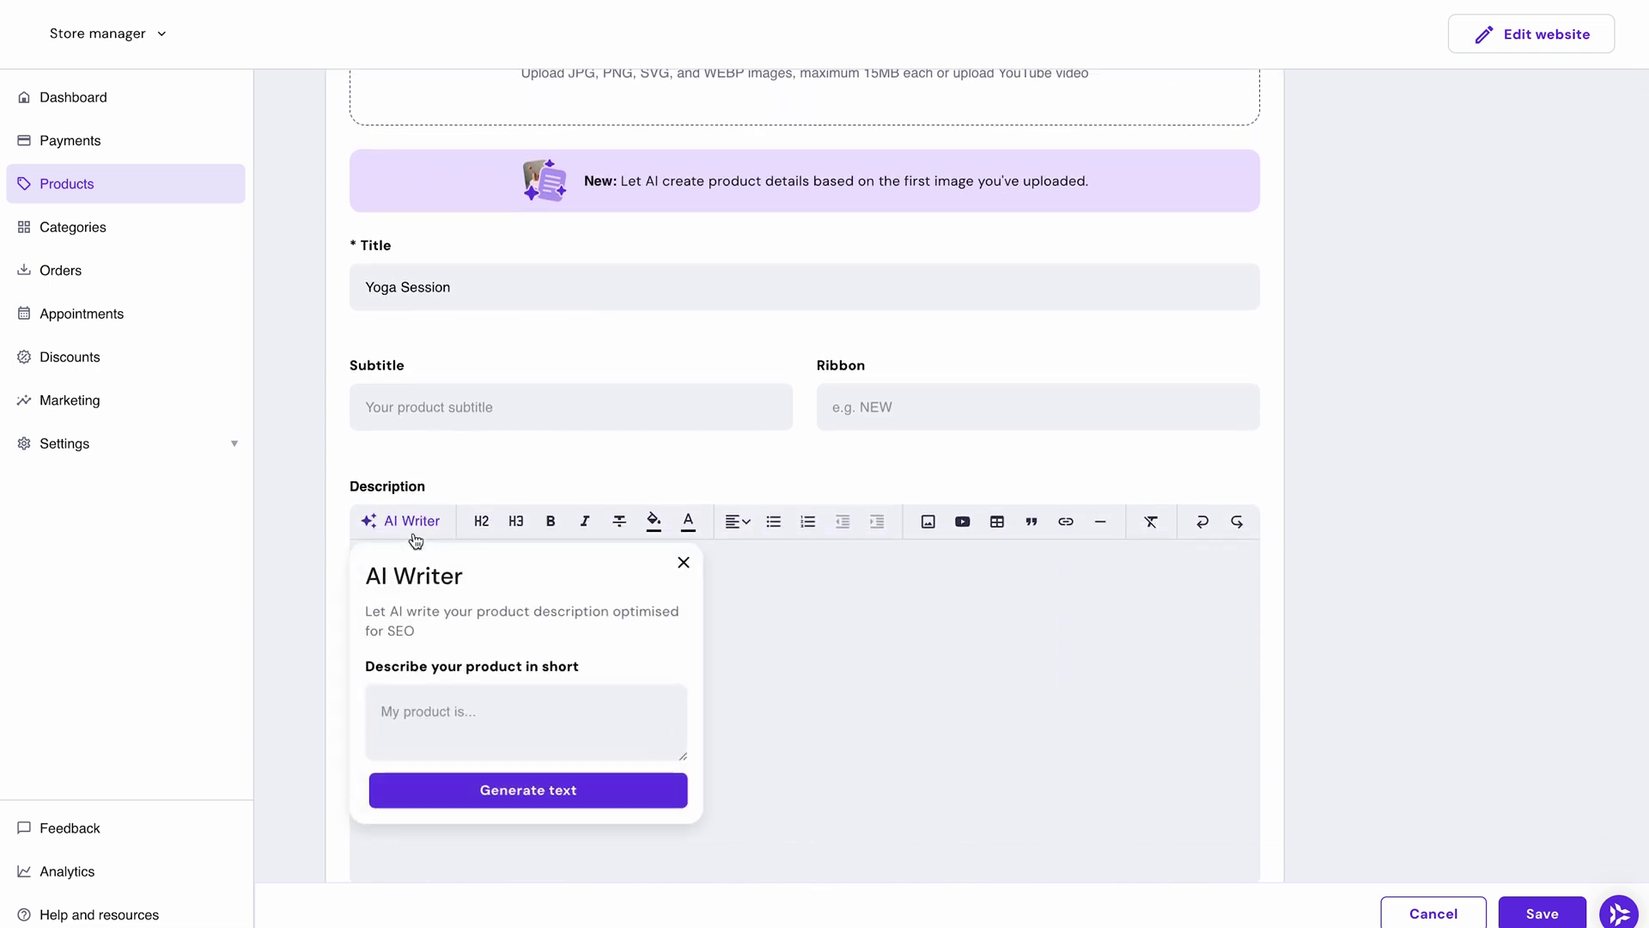
click(299, 775)
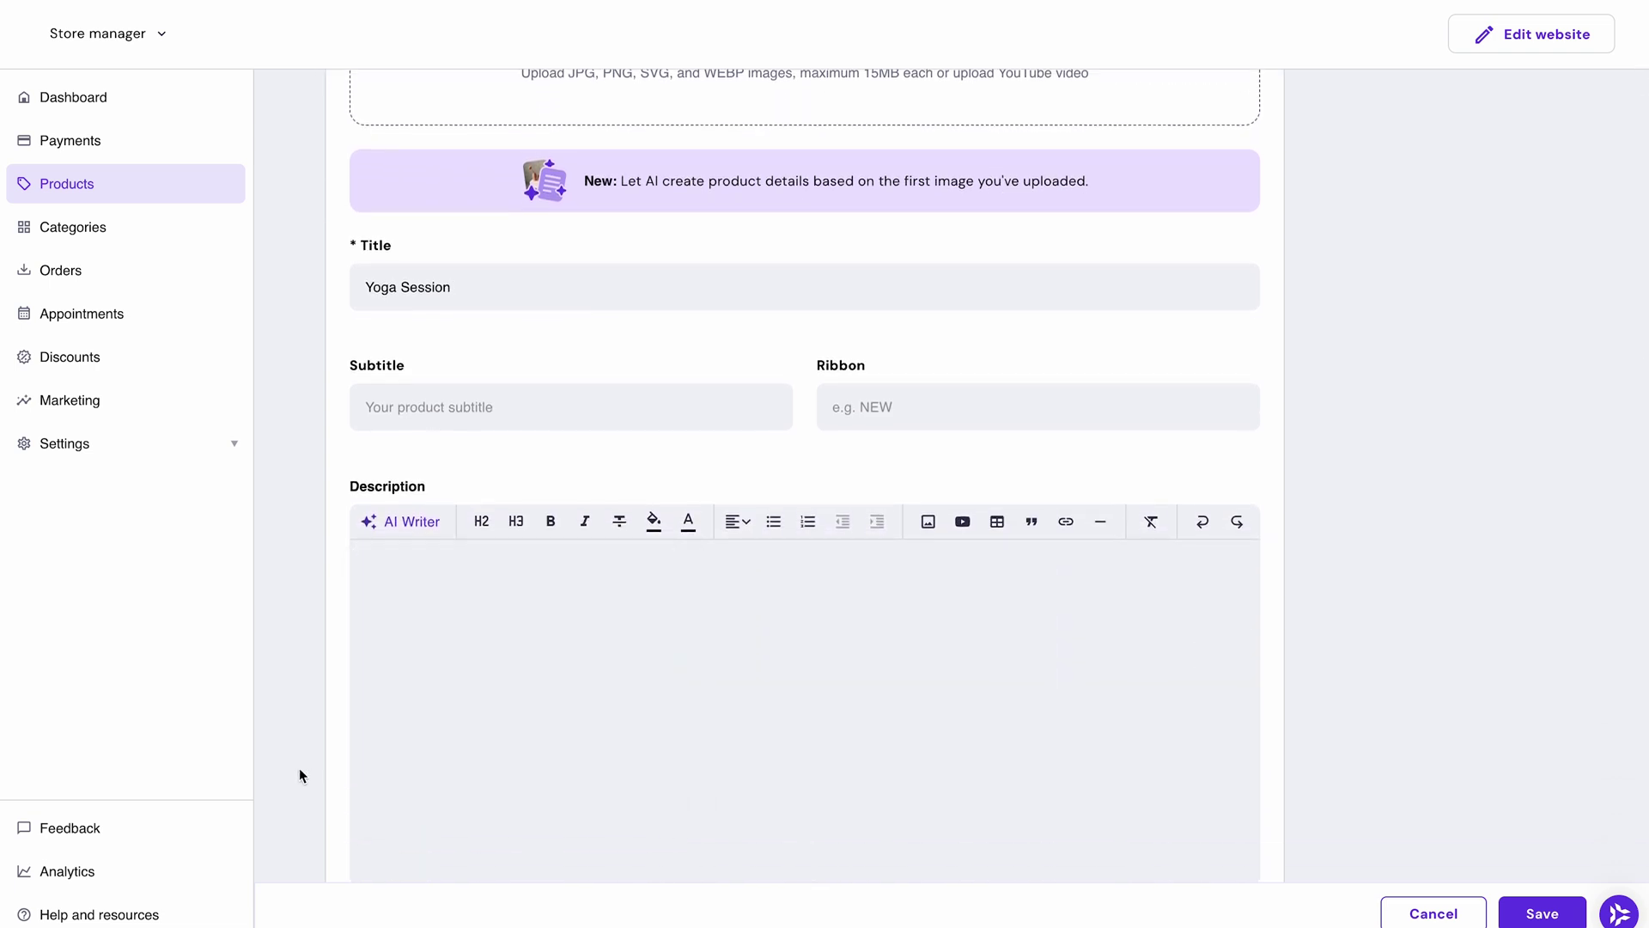
Step: Set the appointment's price type to Amount and its price to $1
scroll(298, 775, down, 10)
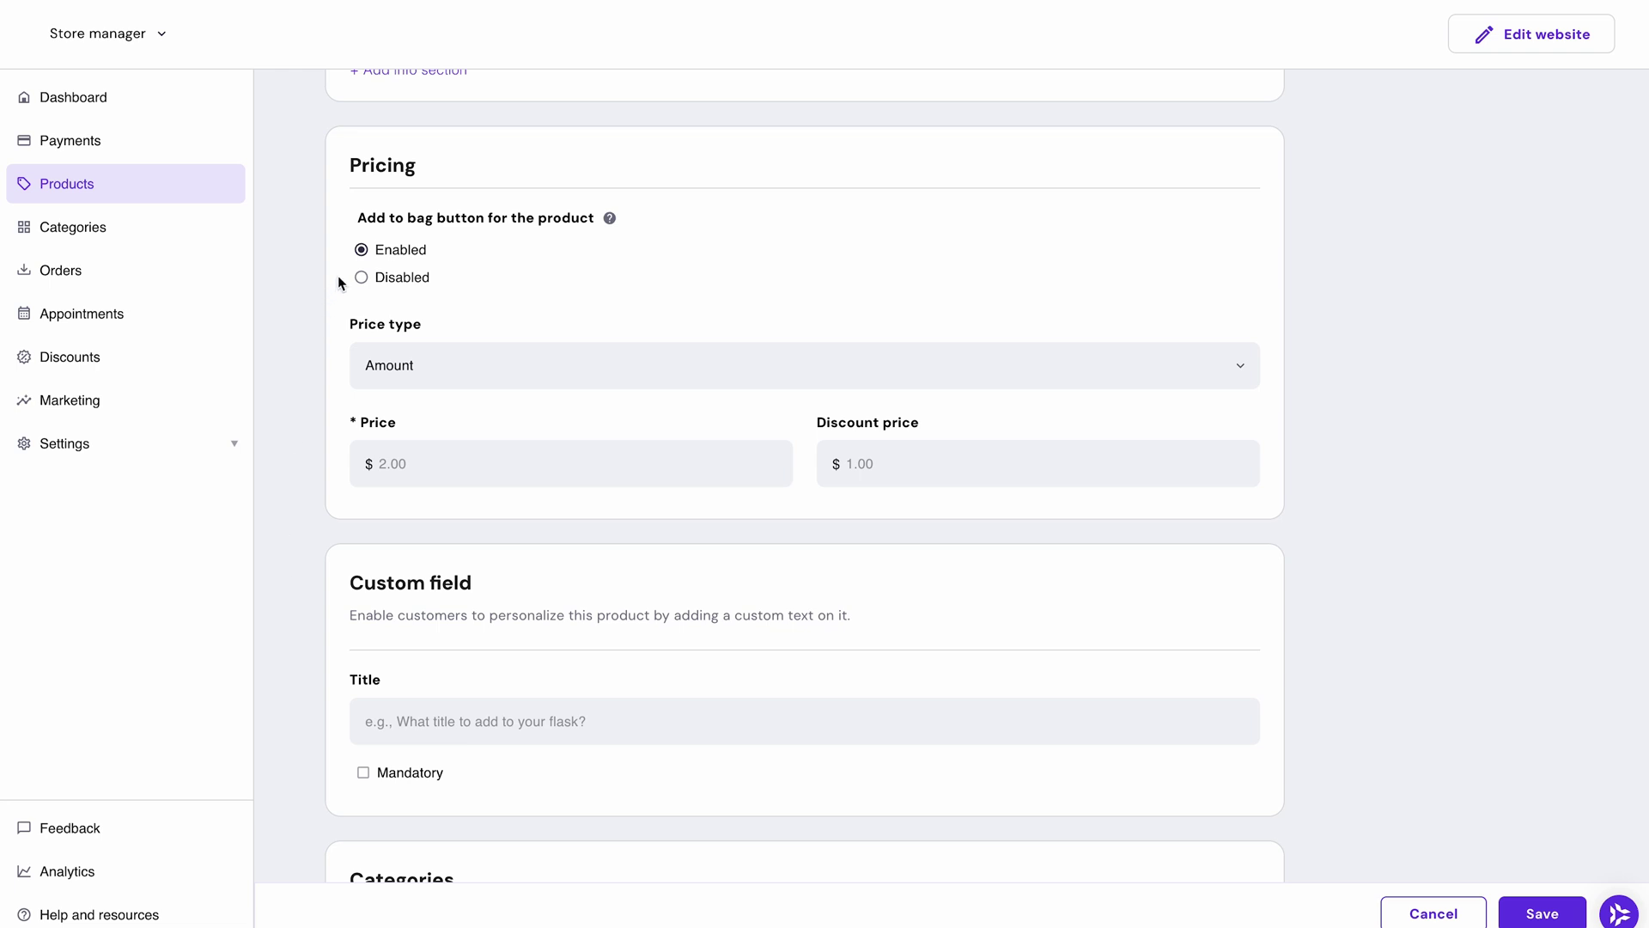
click(466, 376)
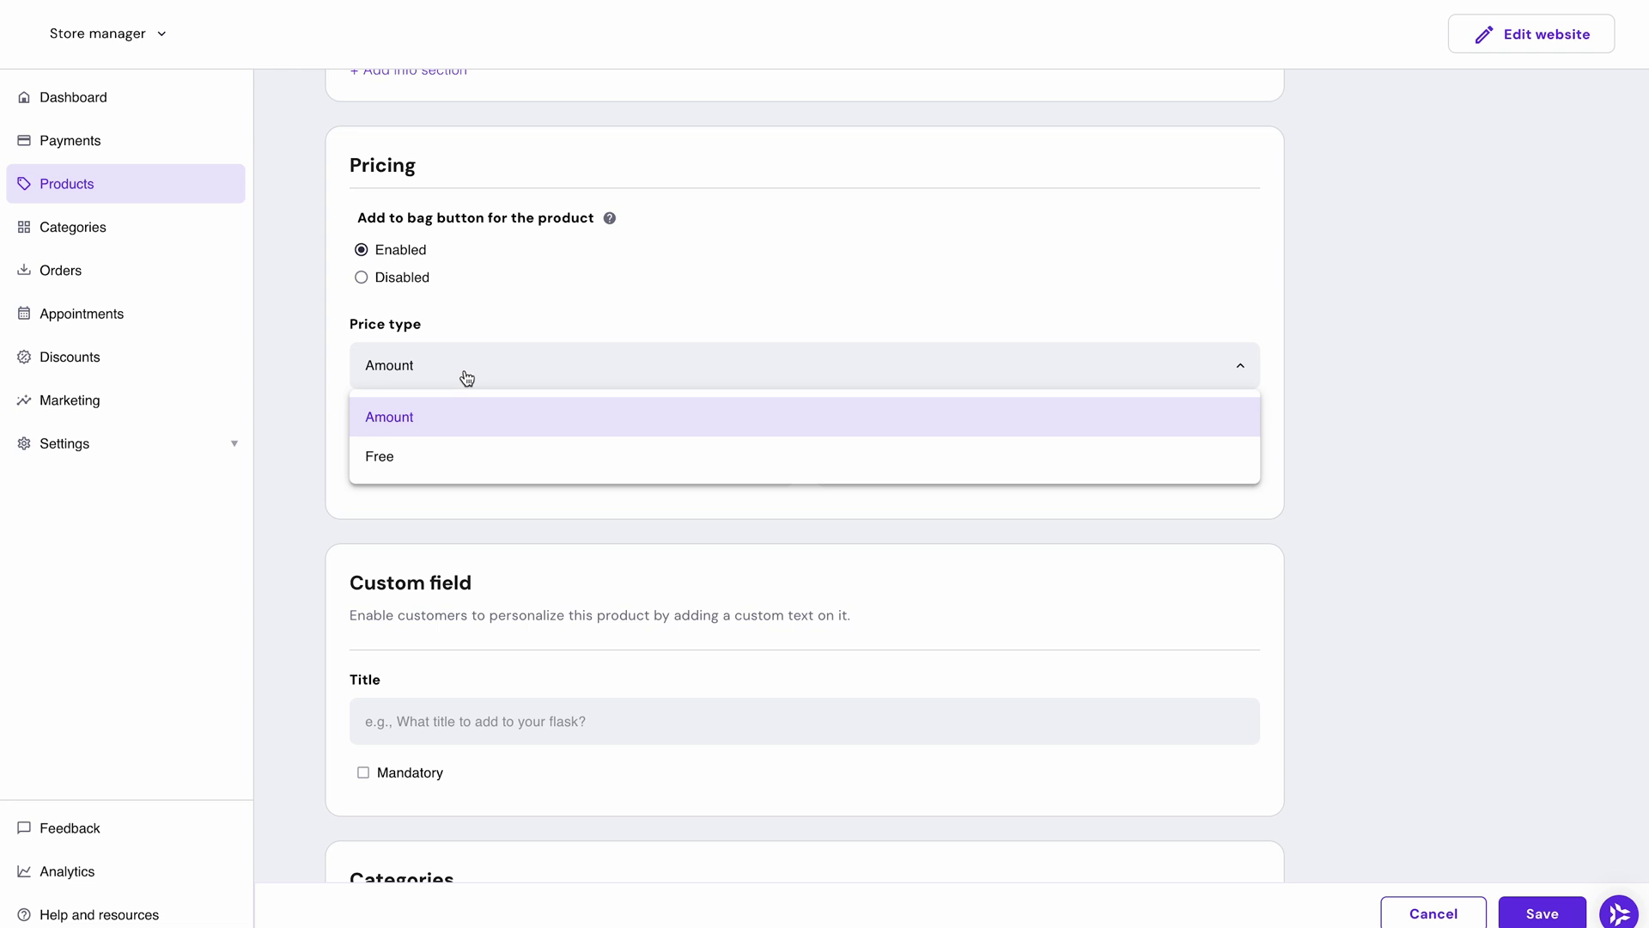
click(474, 420)
click(469, 462)
text(1)
Step: Set the appointment's minimum notice time to 2 days and open its weekly availability for editing
scroll(945, 357, down, 10)
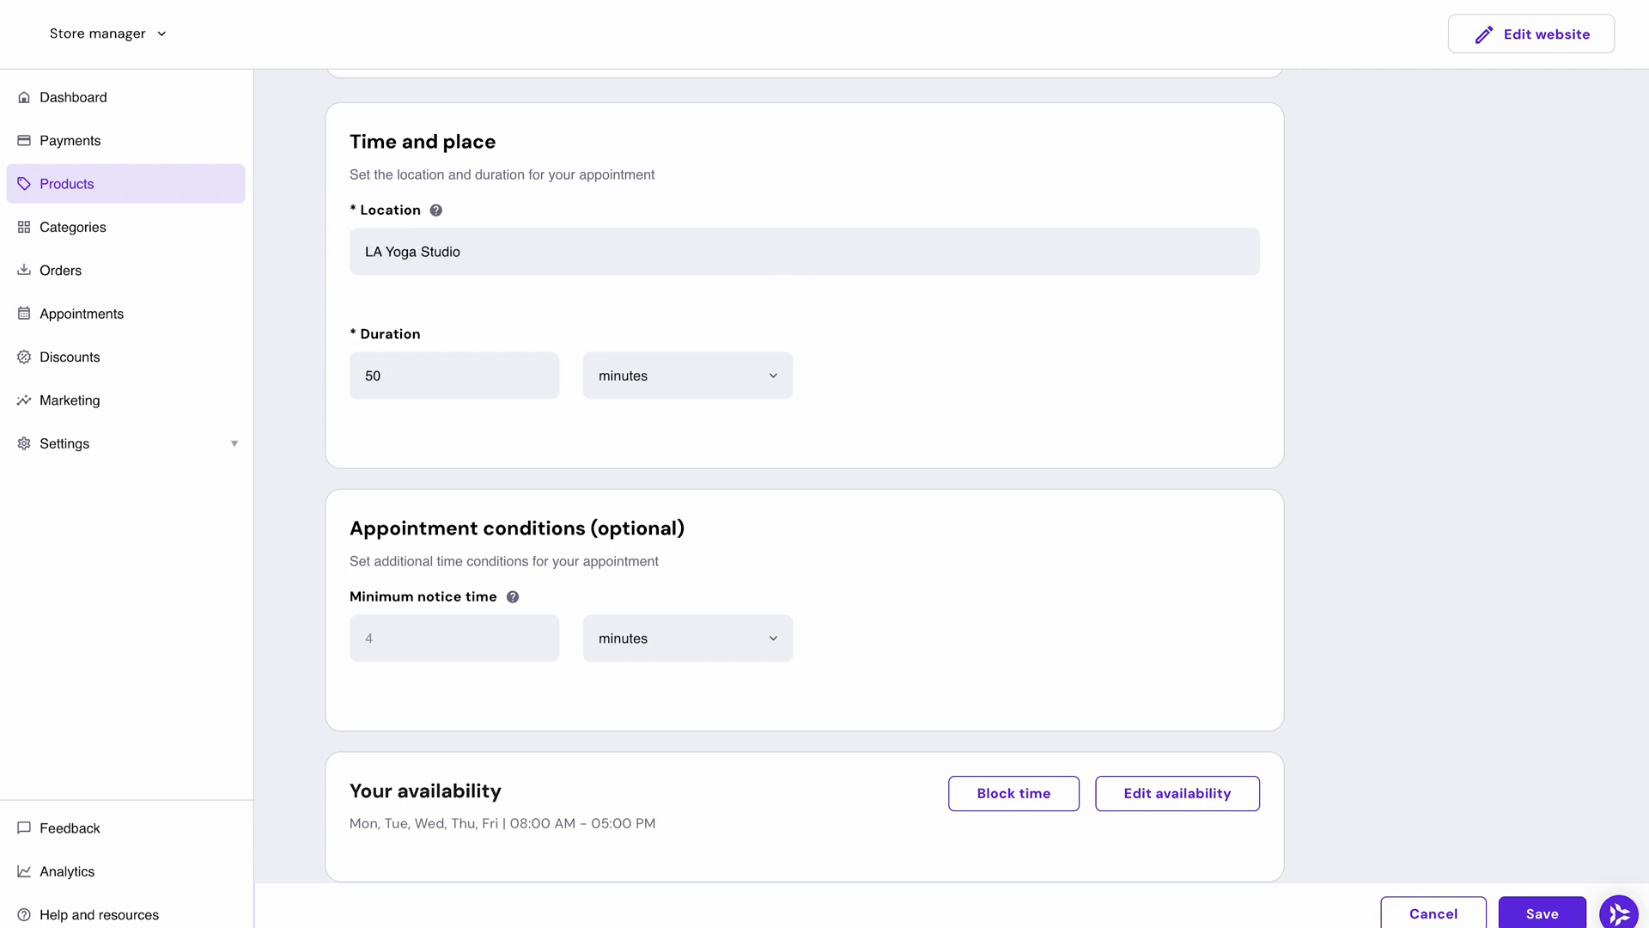
click(481, 635)
text(2)
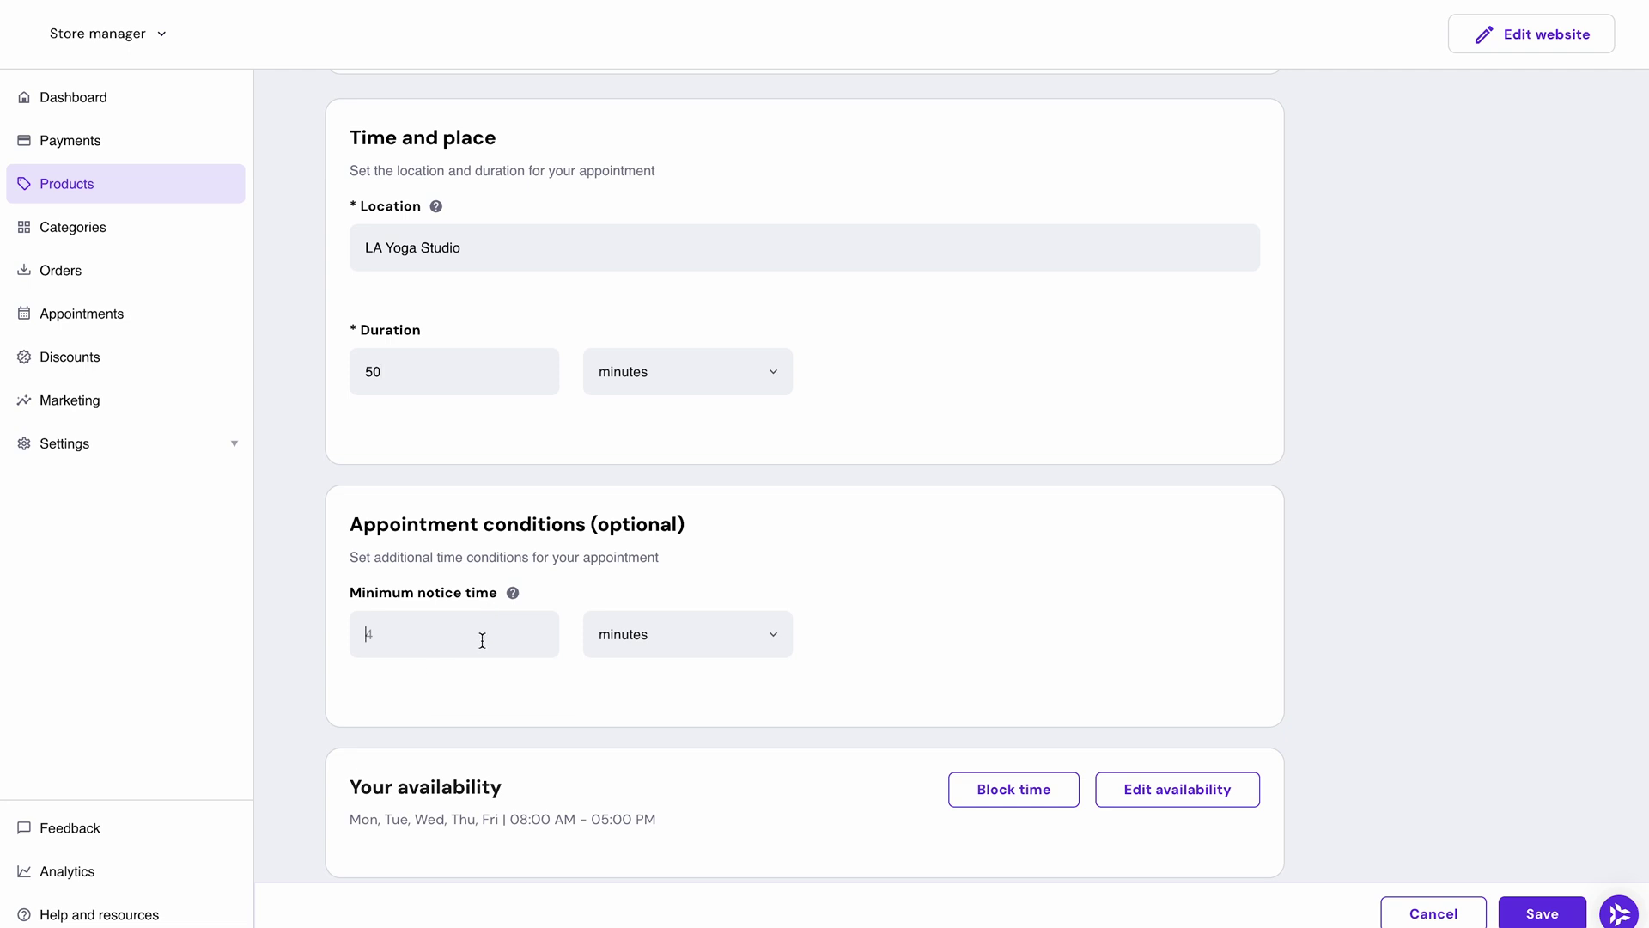
click(630, 640)
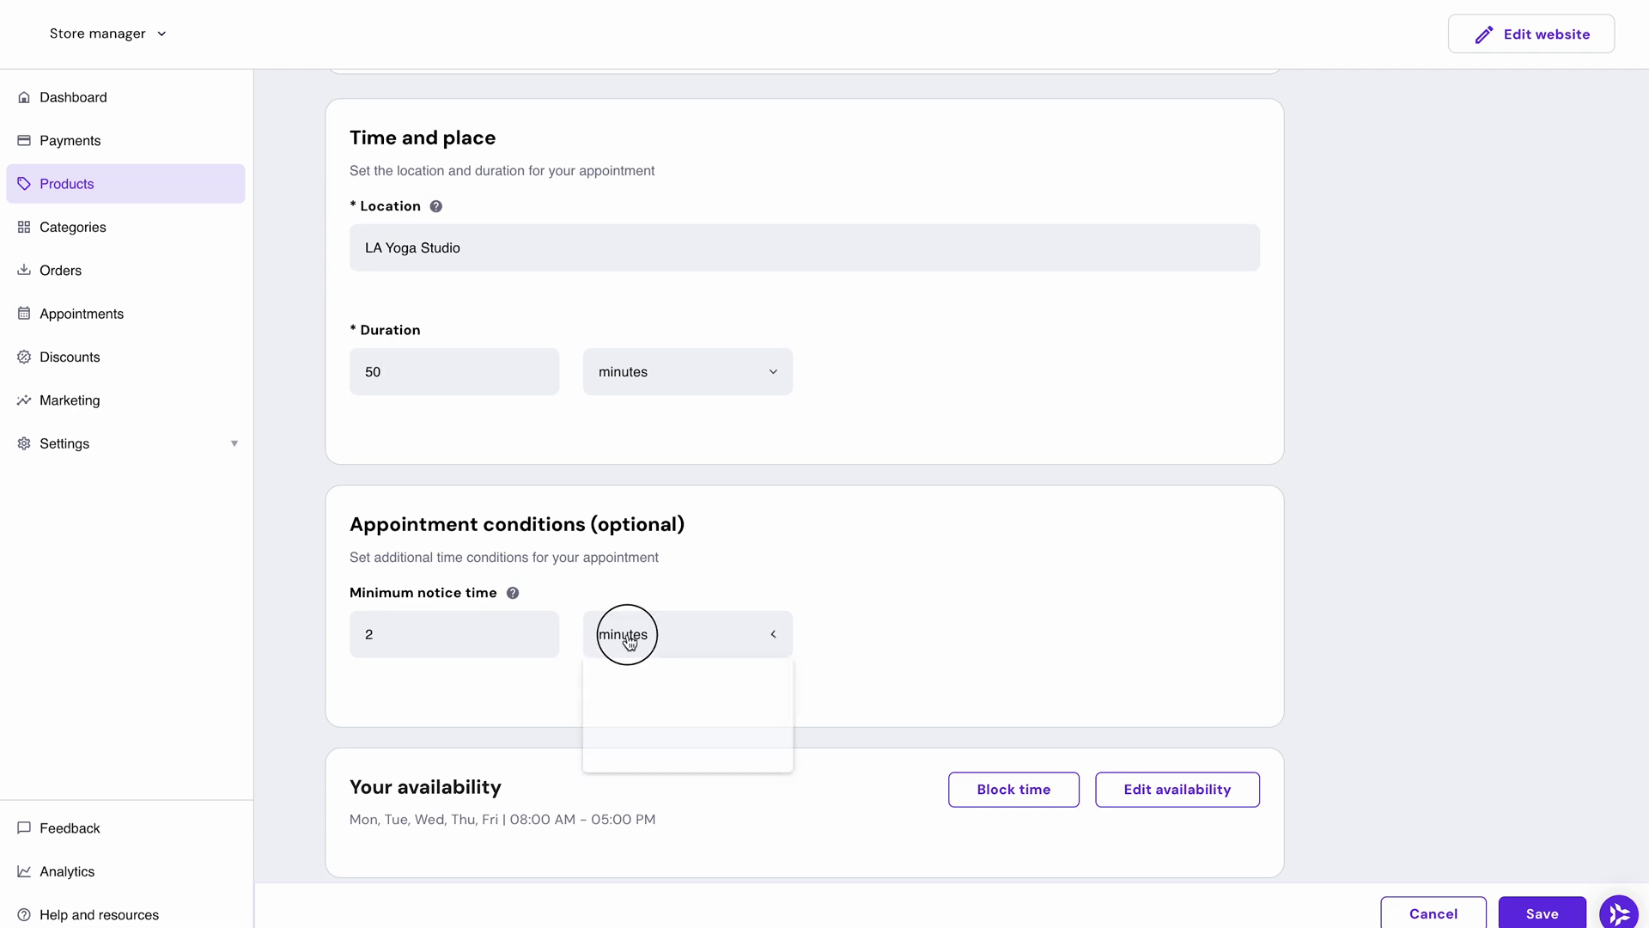
click(634, 766)
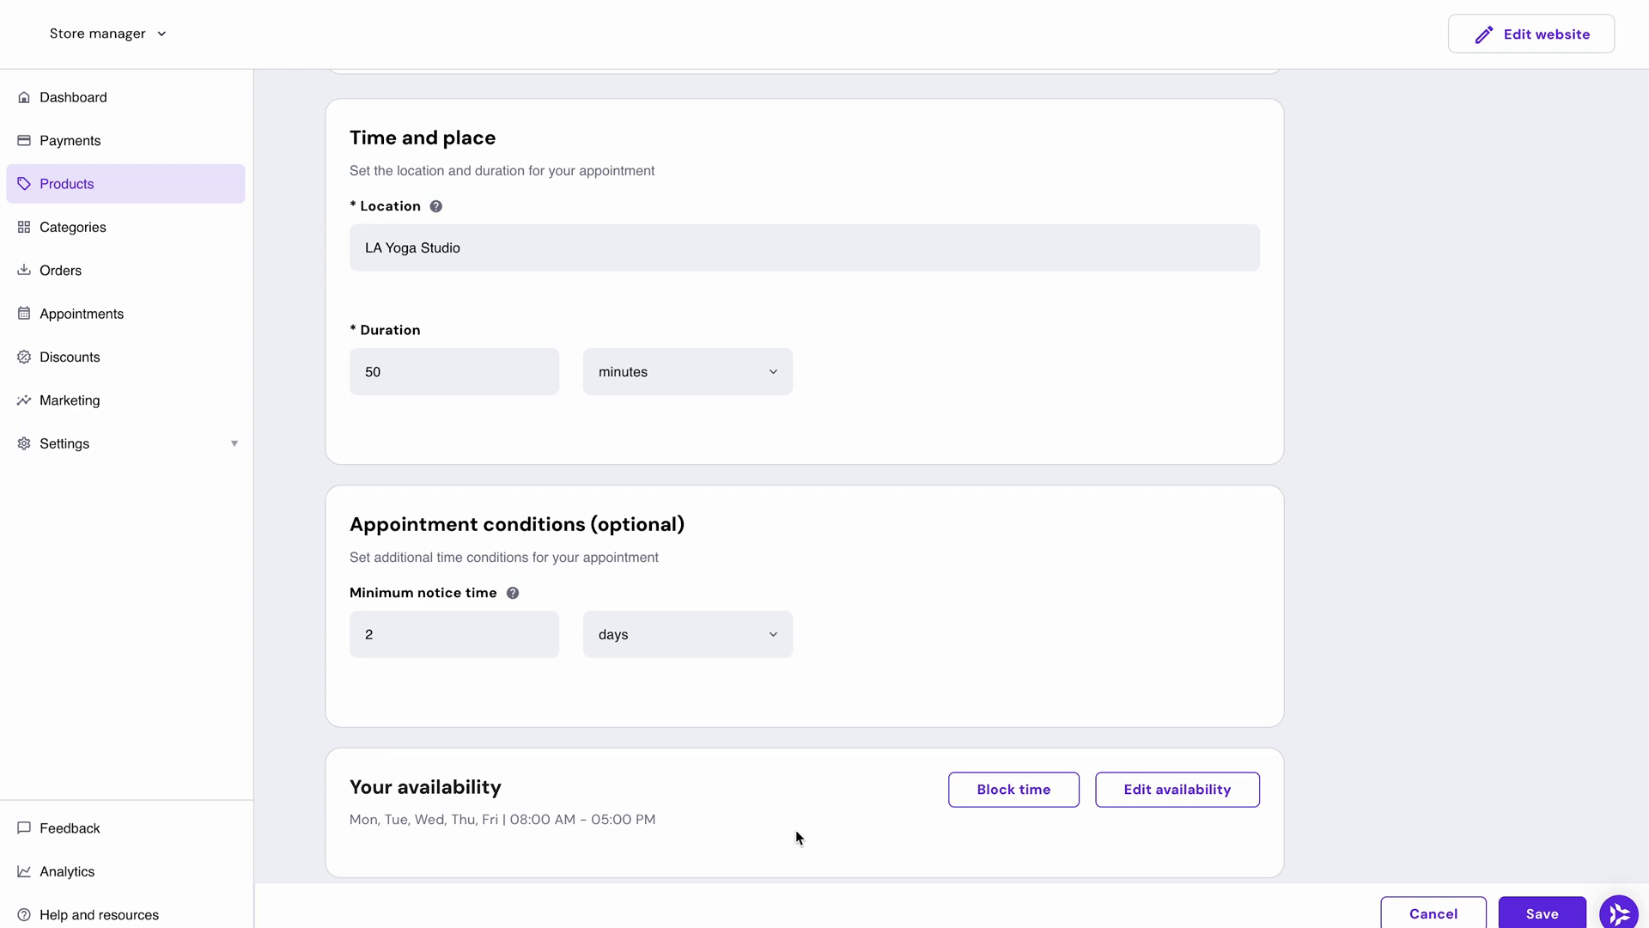
click(1152, 797)
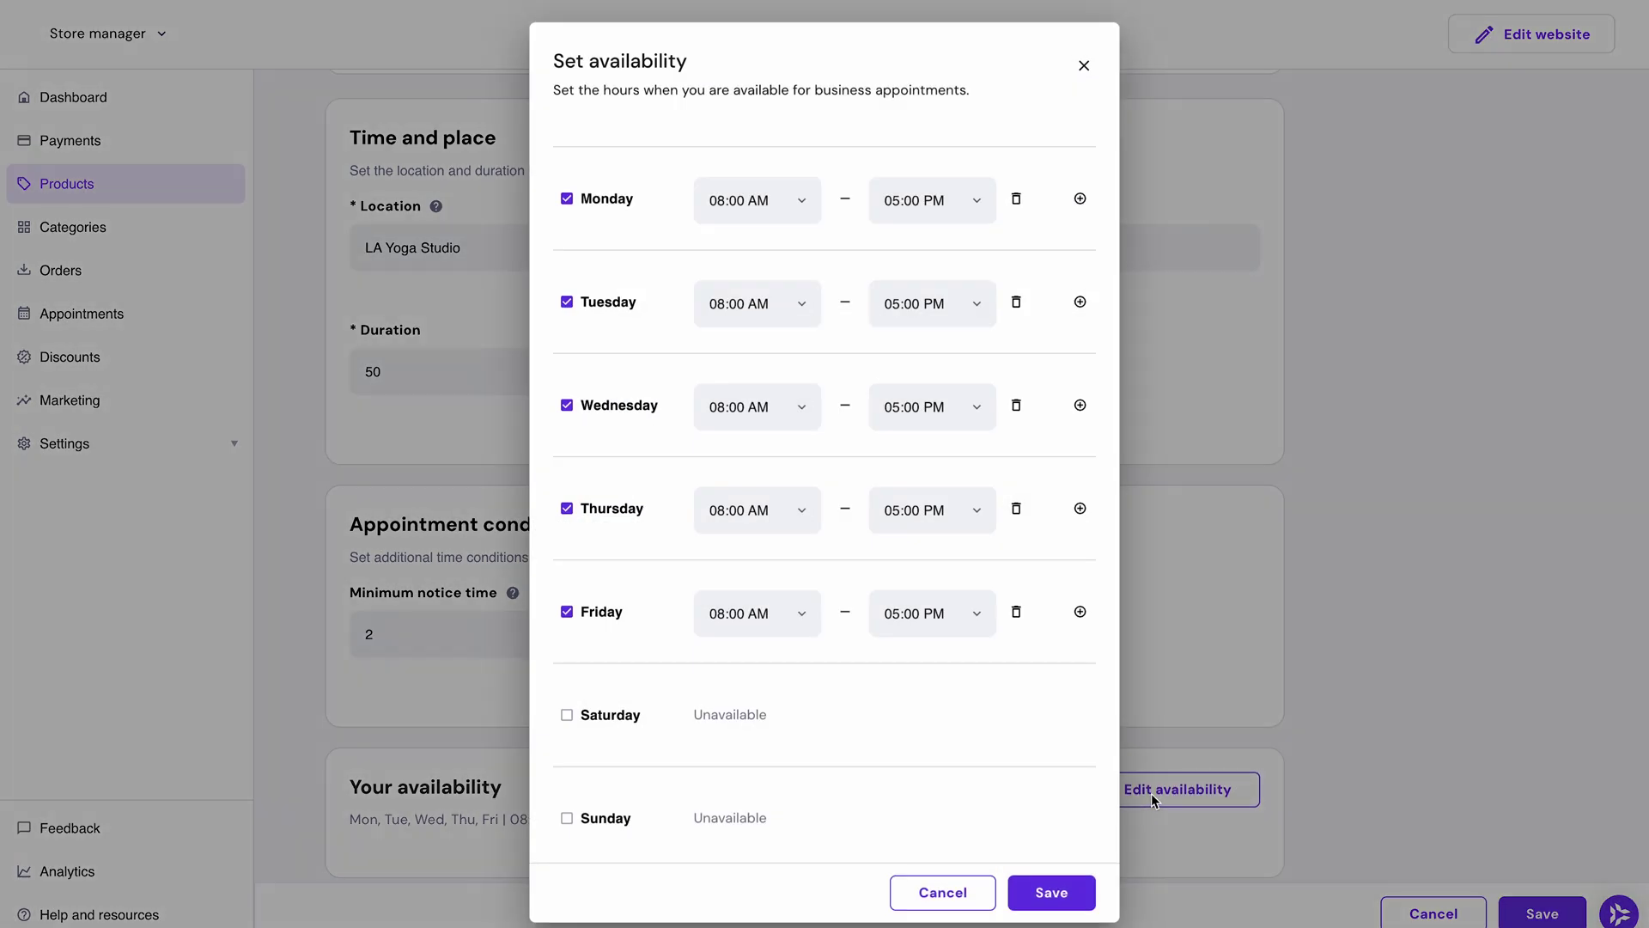
click(1151, 792)
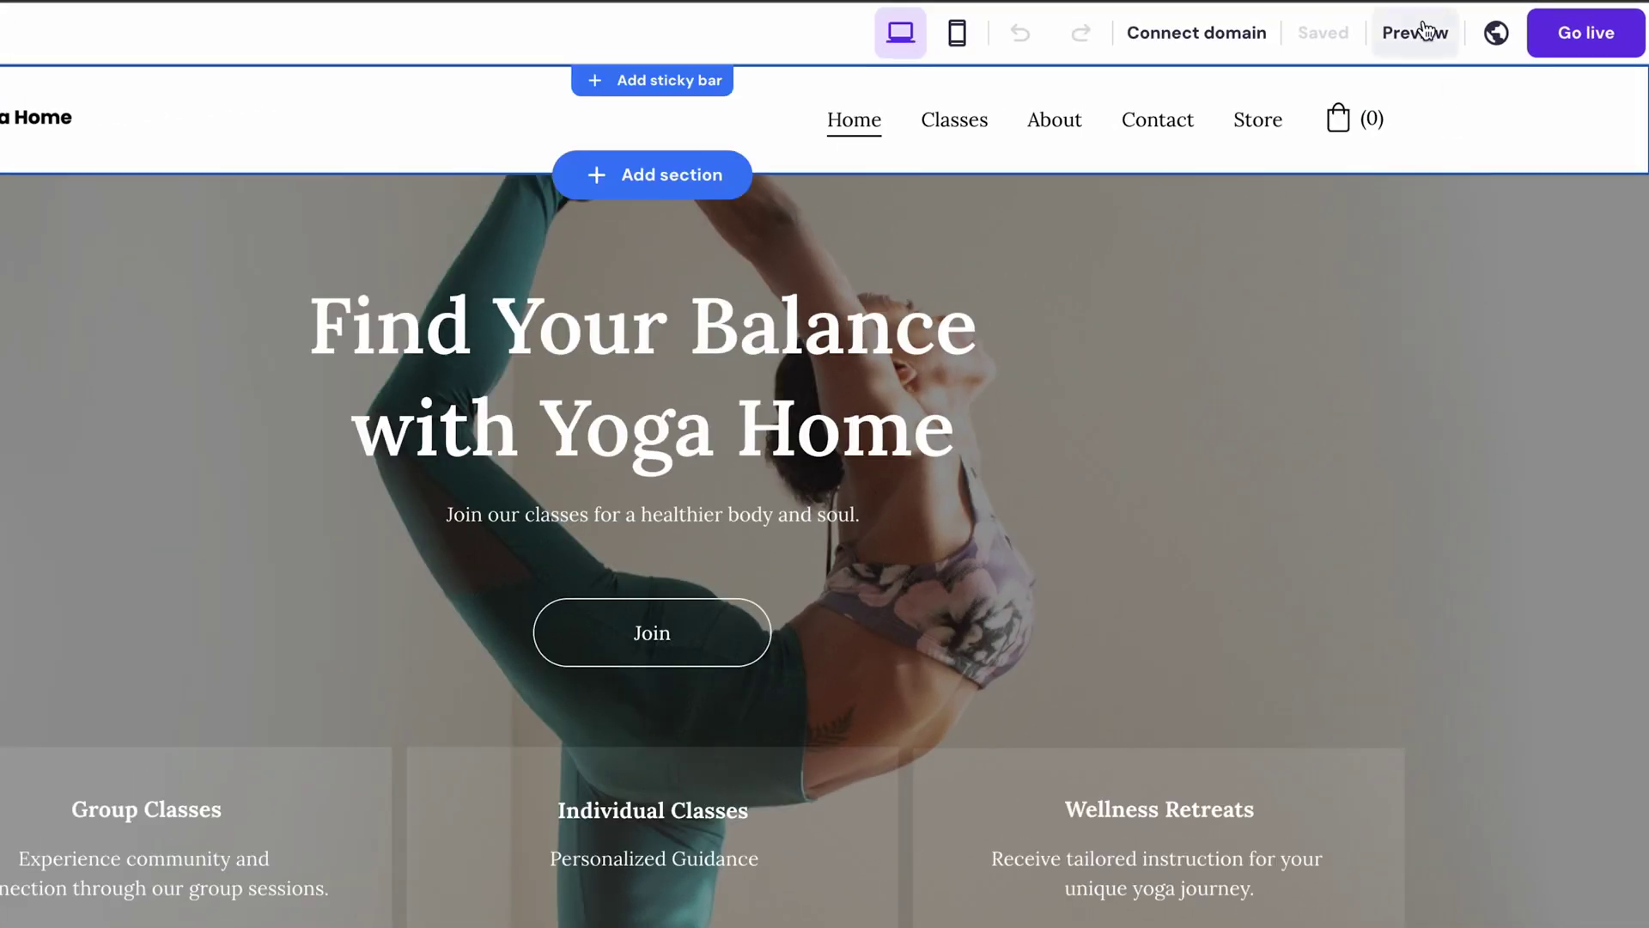
Step: Preview the website in desktop view and look through the home page's sections
click(1424, 32)
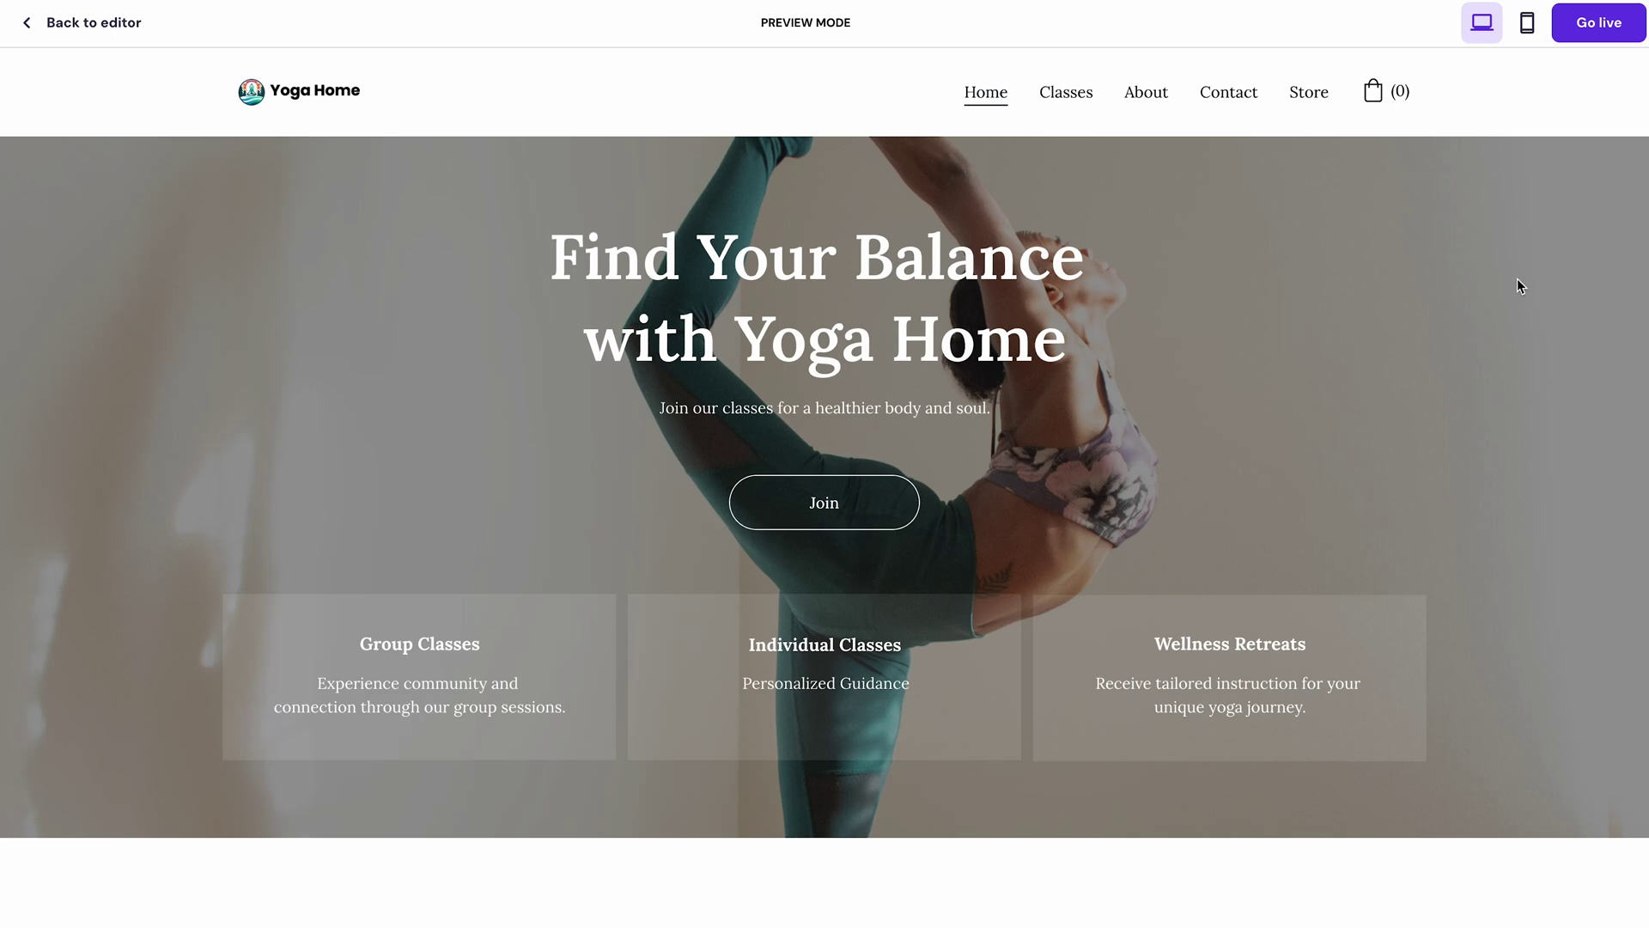
scroll(1517, 286, down, 6)
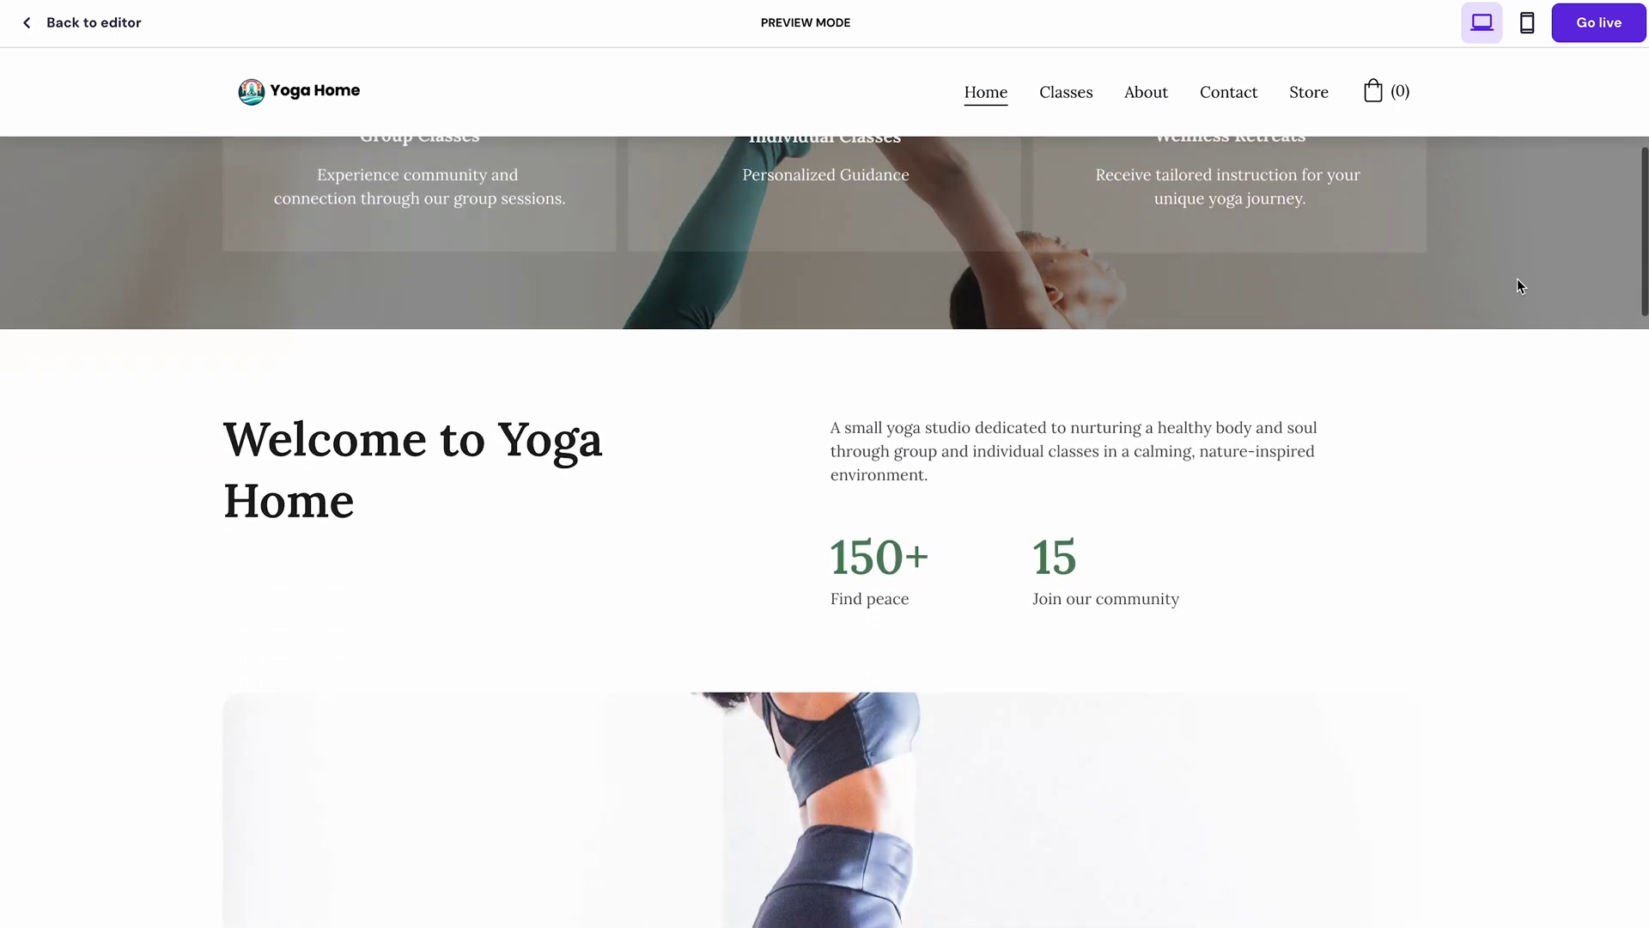
scroll(1517, 286, down, 8)
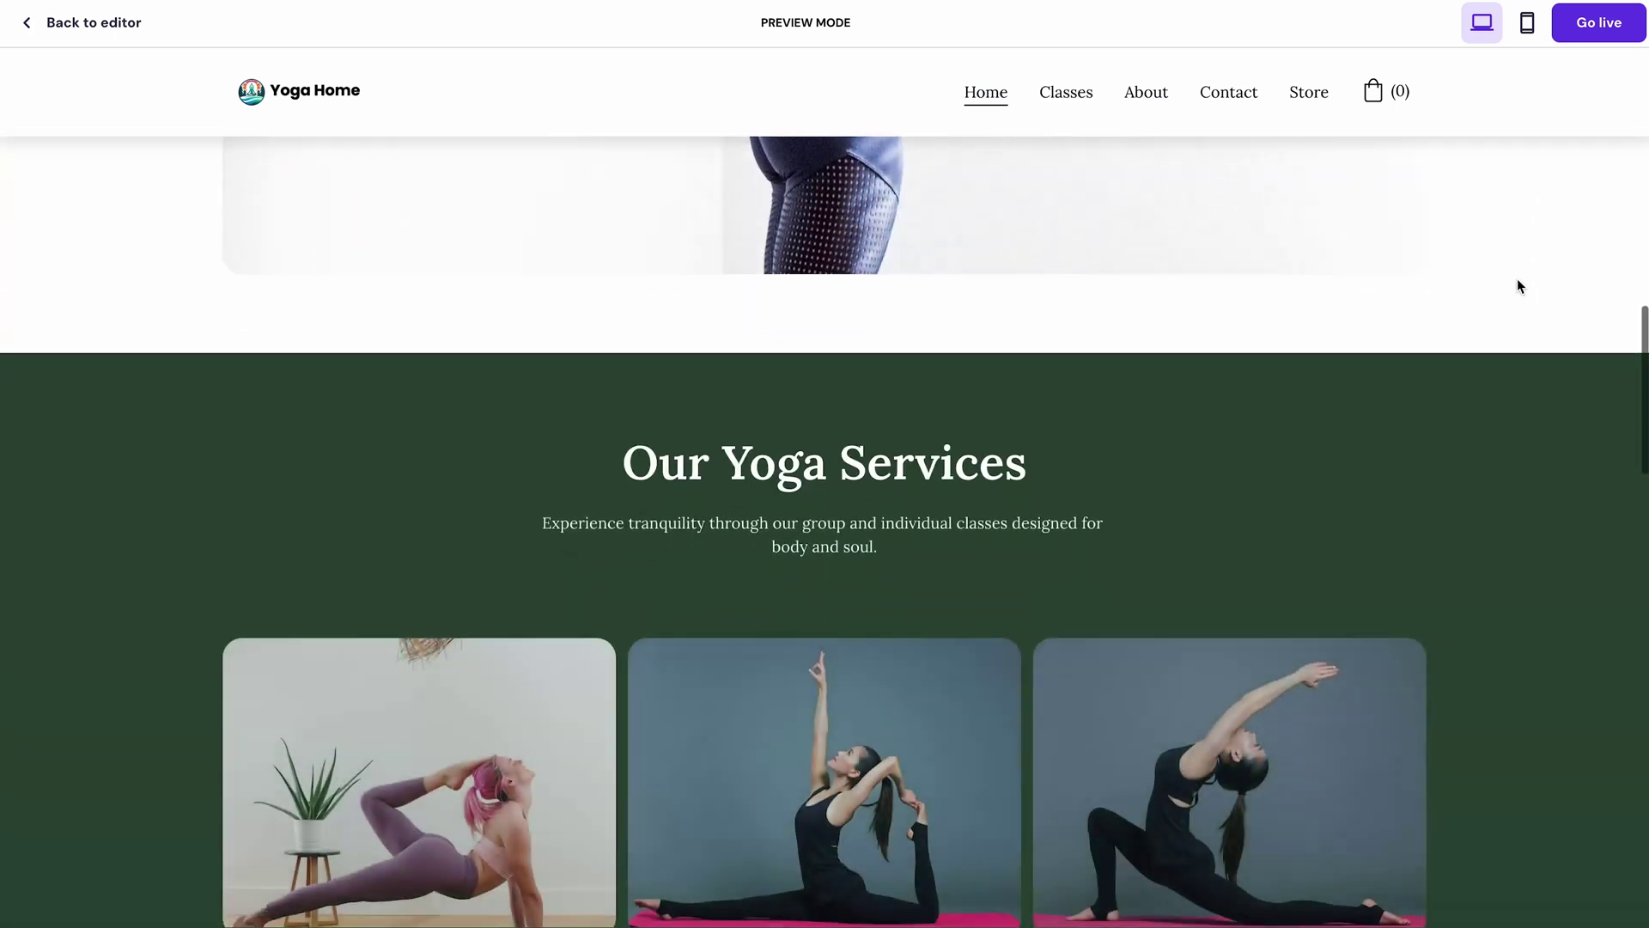
scroll(1517, 286, down, 10)
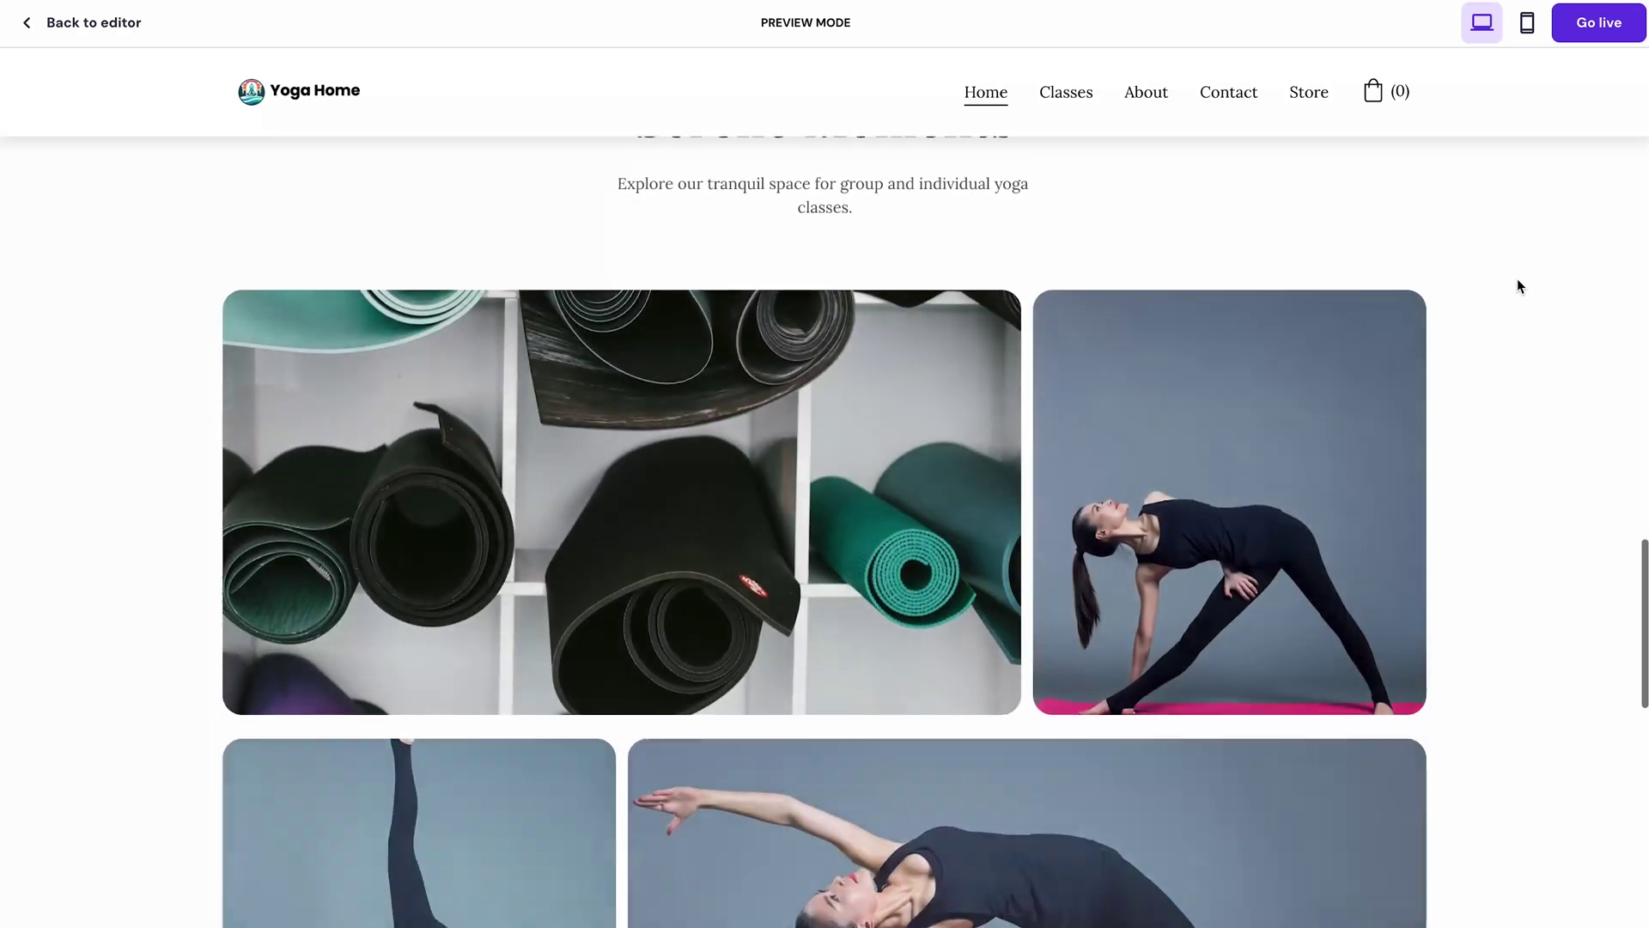
scroll(1517, 286, up, 15)
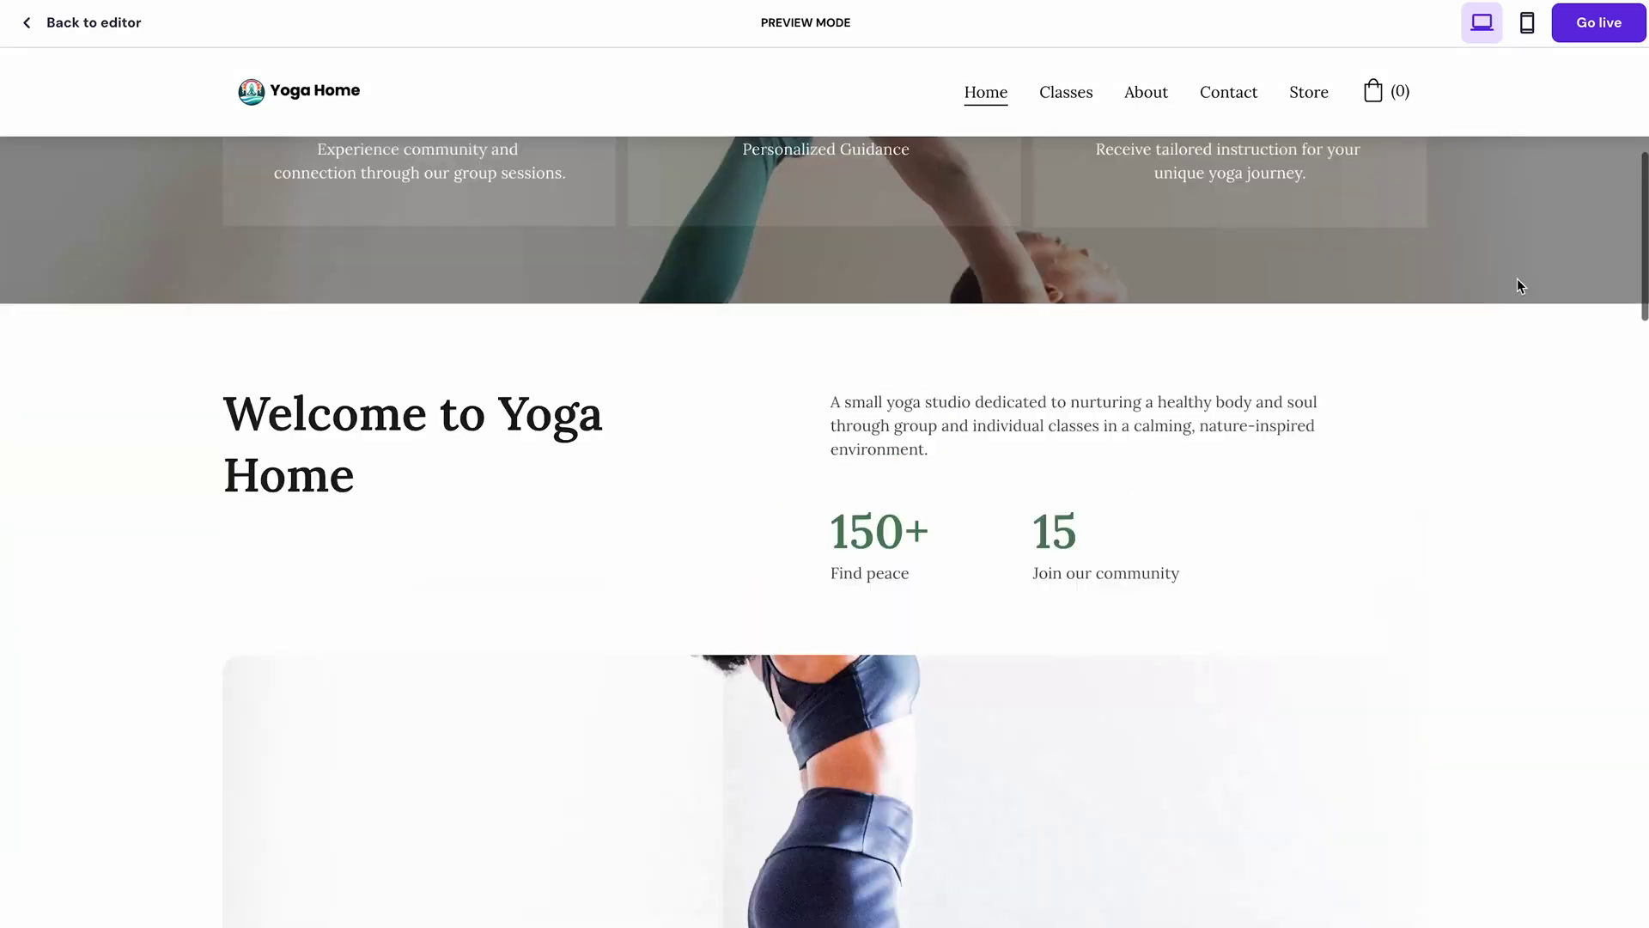
scroll(1518, 285, up, 5)
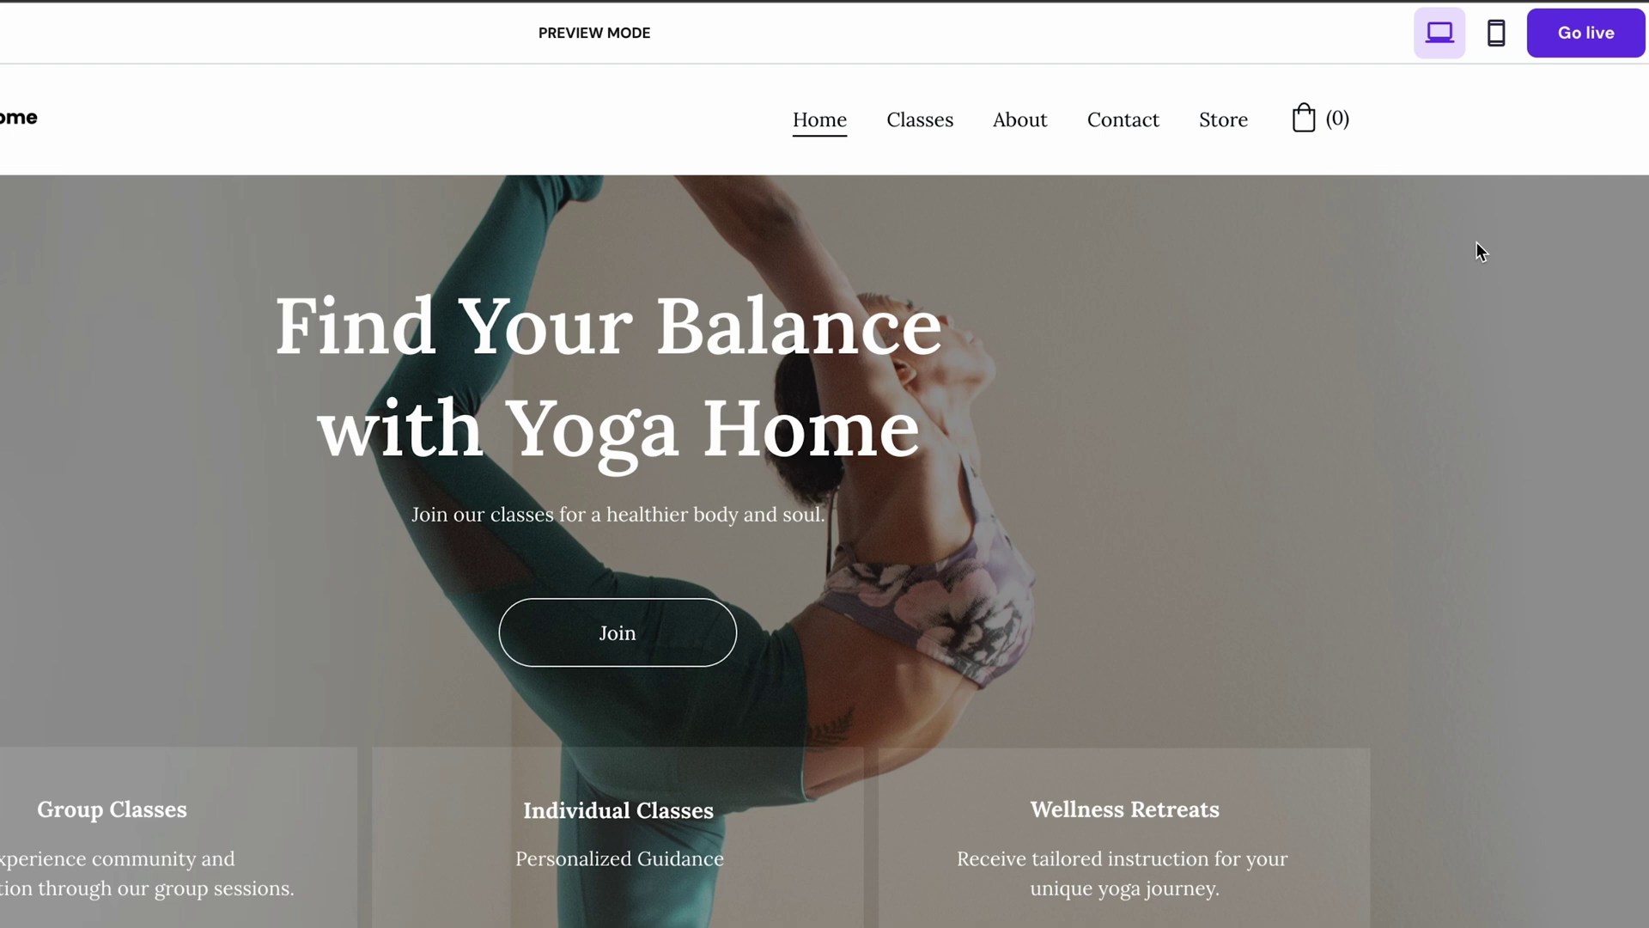
Step: Check the home page's layout in the mobile preview and return to the desktop preview
click(1497, 39)
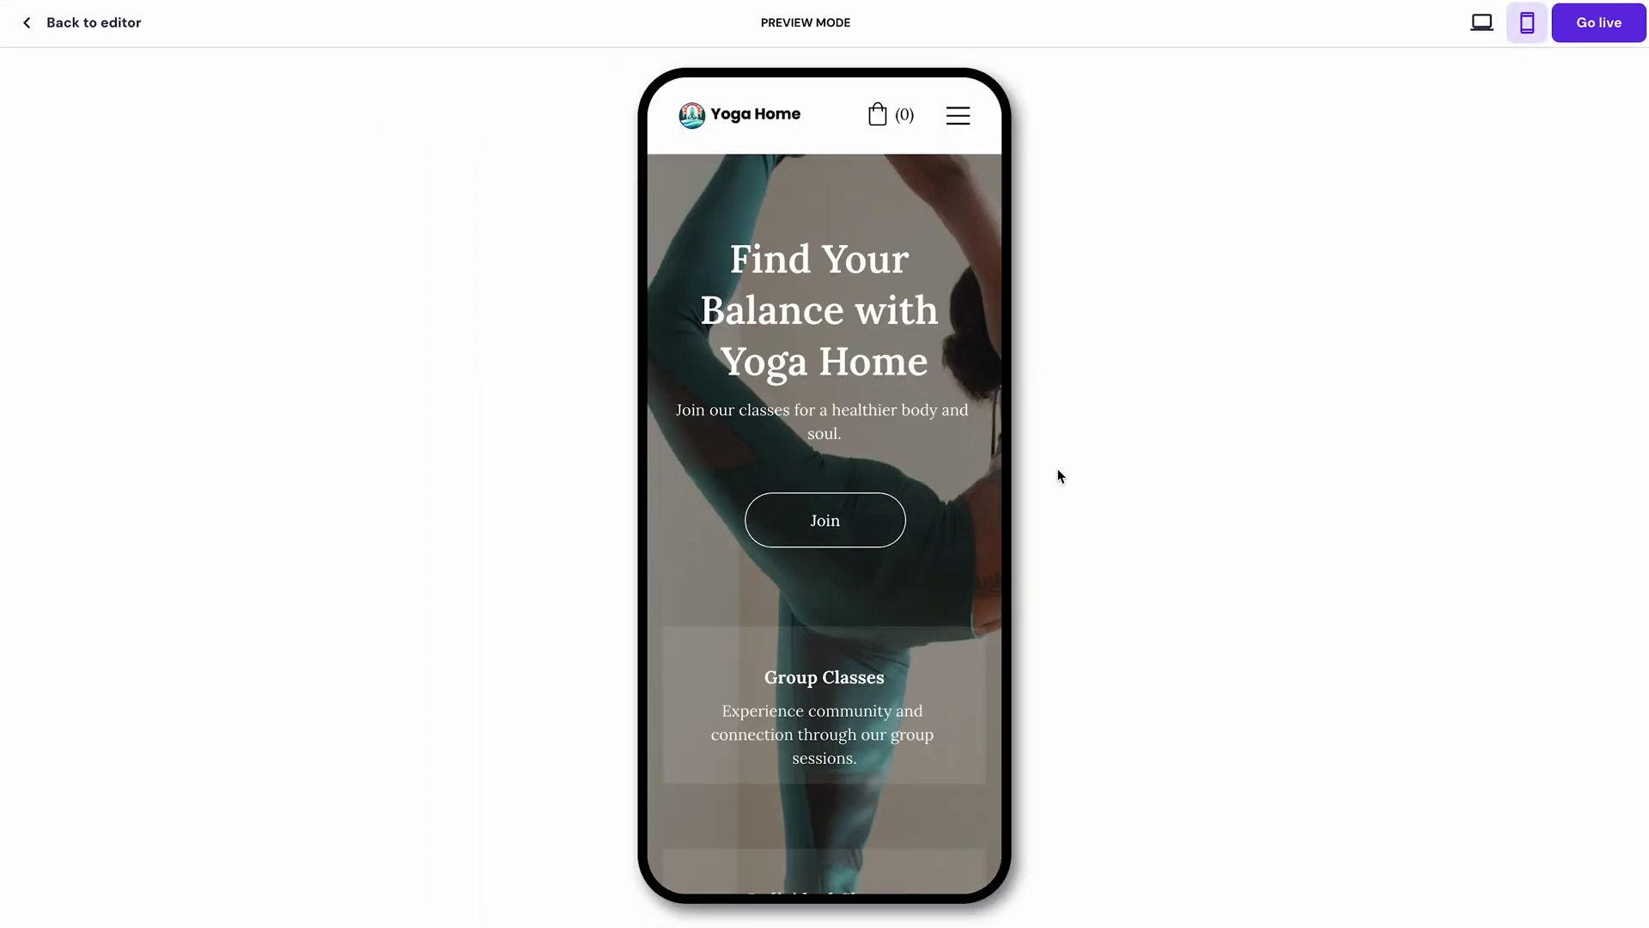
scroll(954, 541, down, 7)
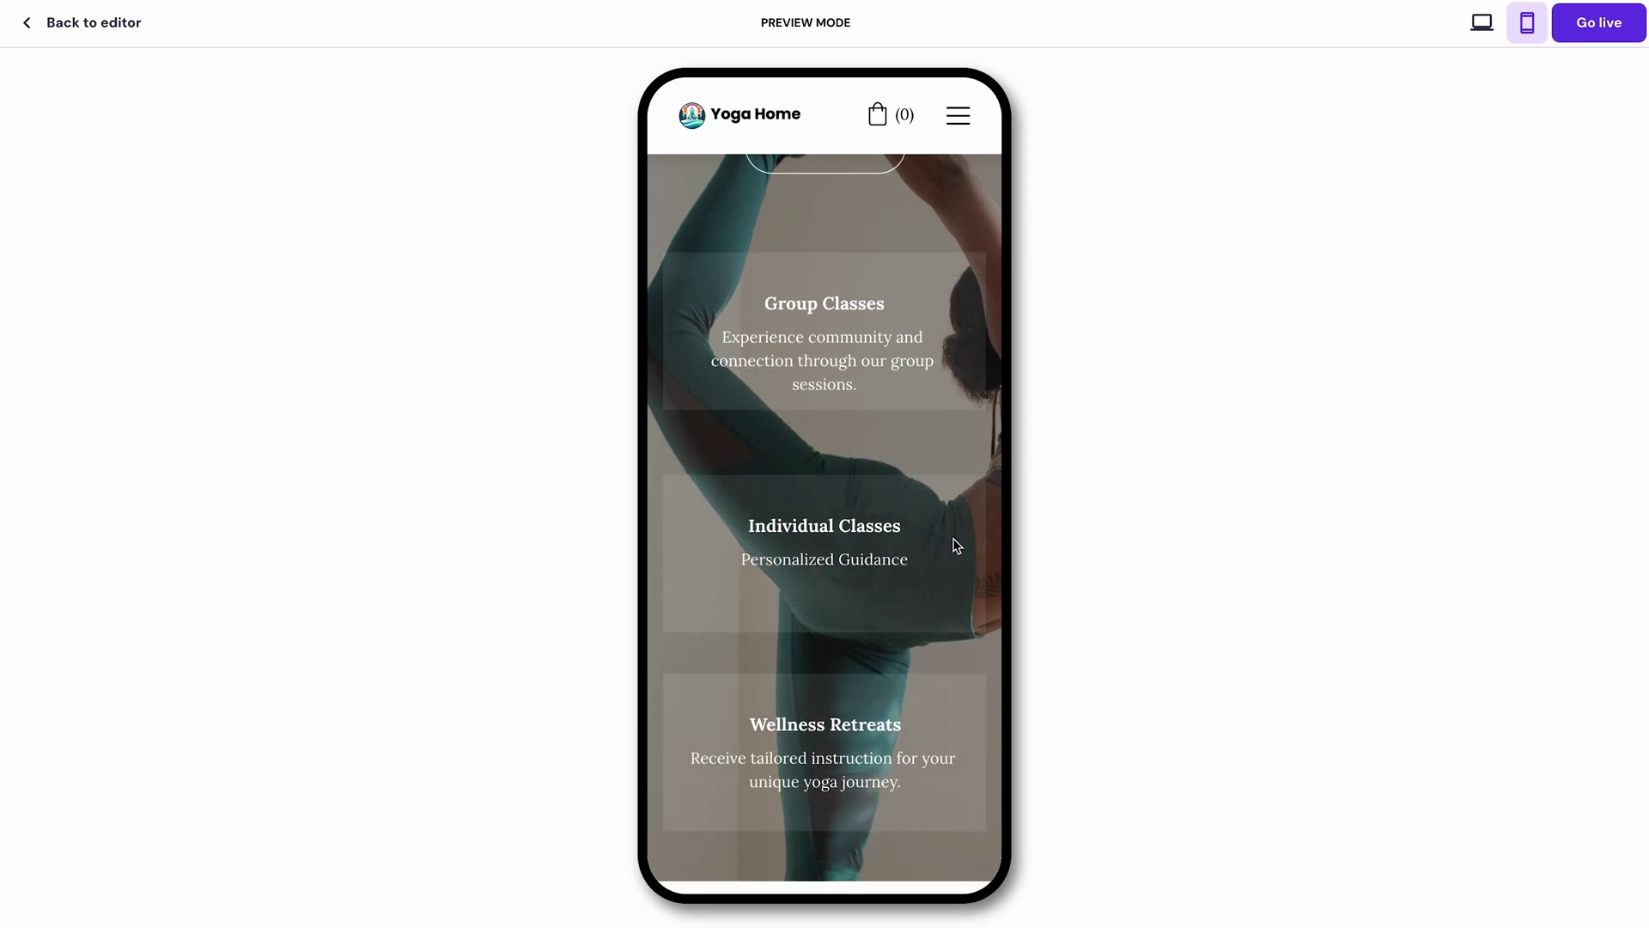
scroll(953, 540, down, 10)
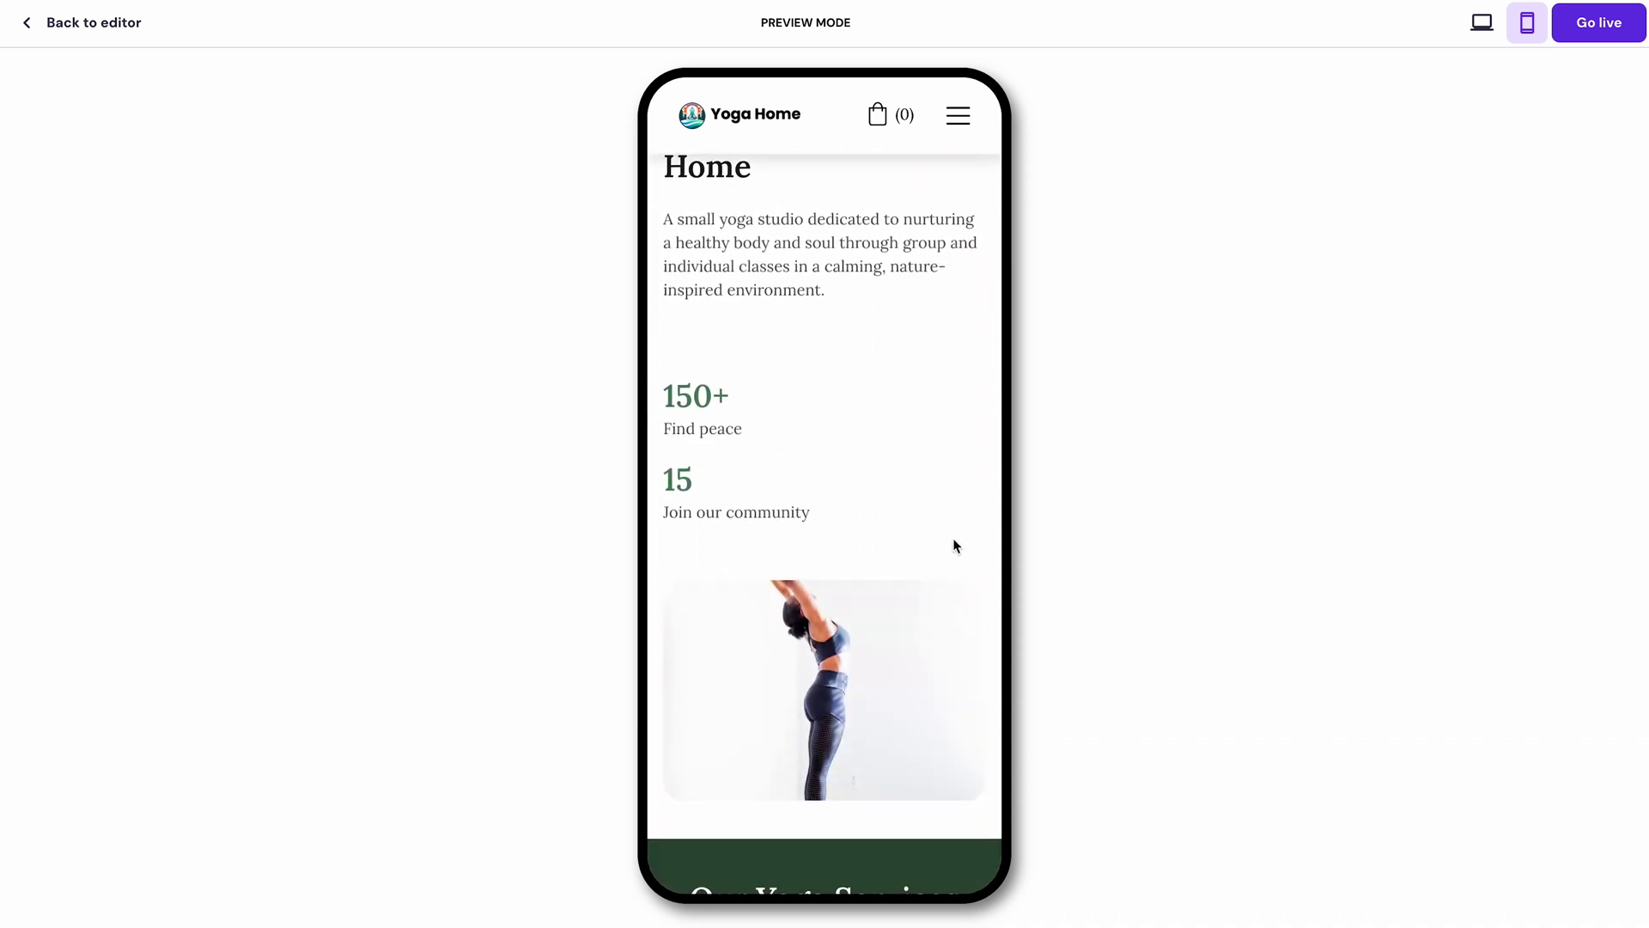
scroll(953, 542, down, 8)
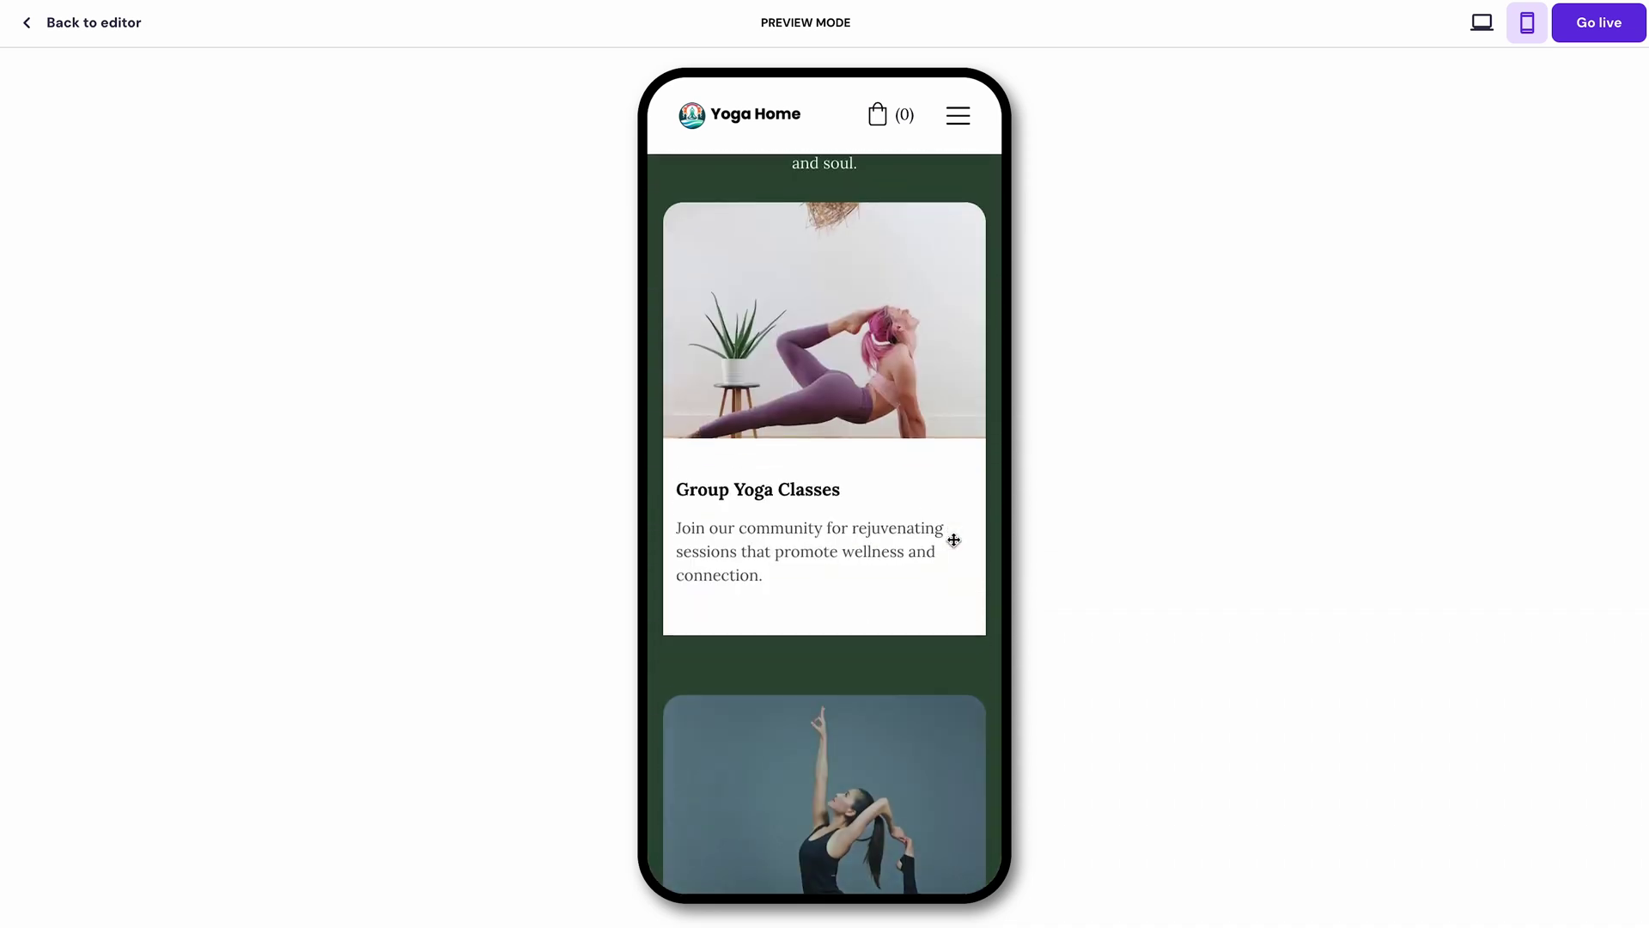
scroll(953, 539, up, 20)
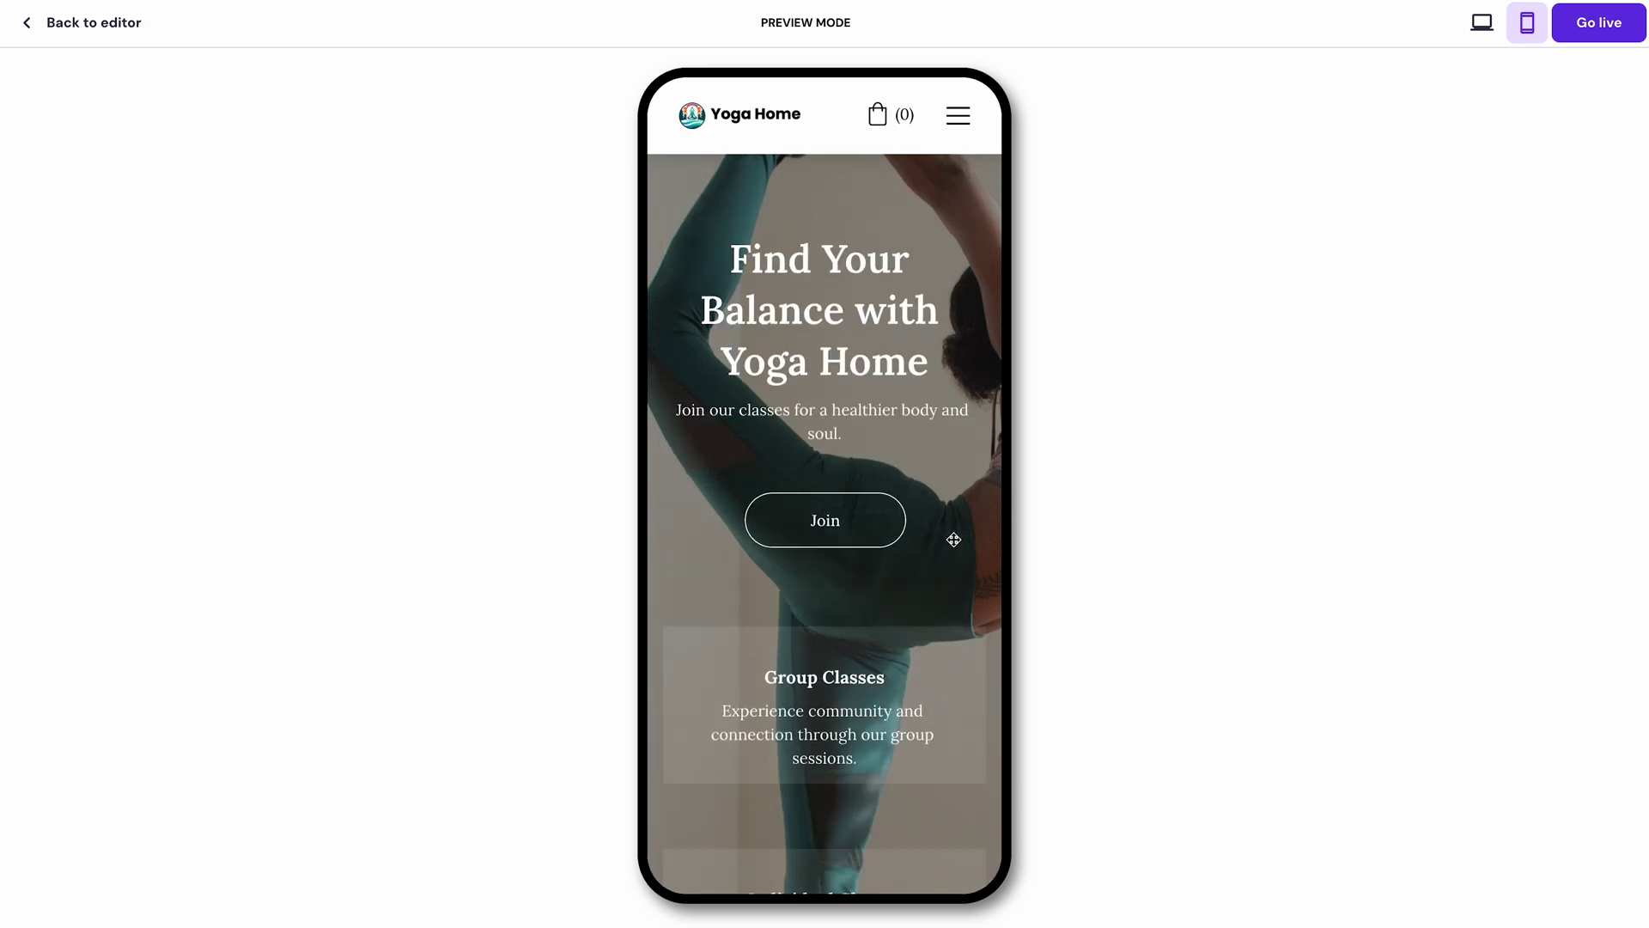
click(1484, 22)
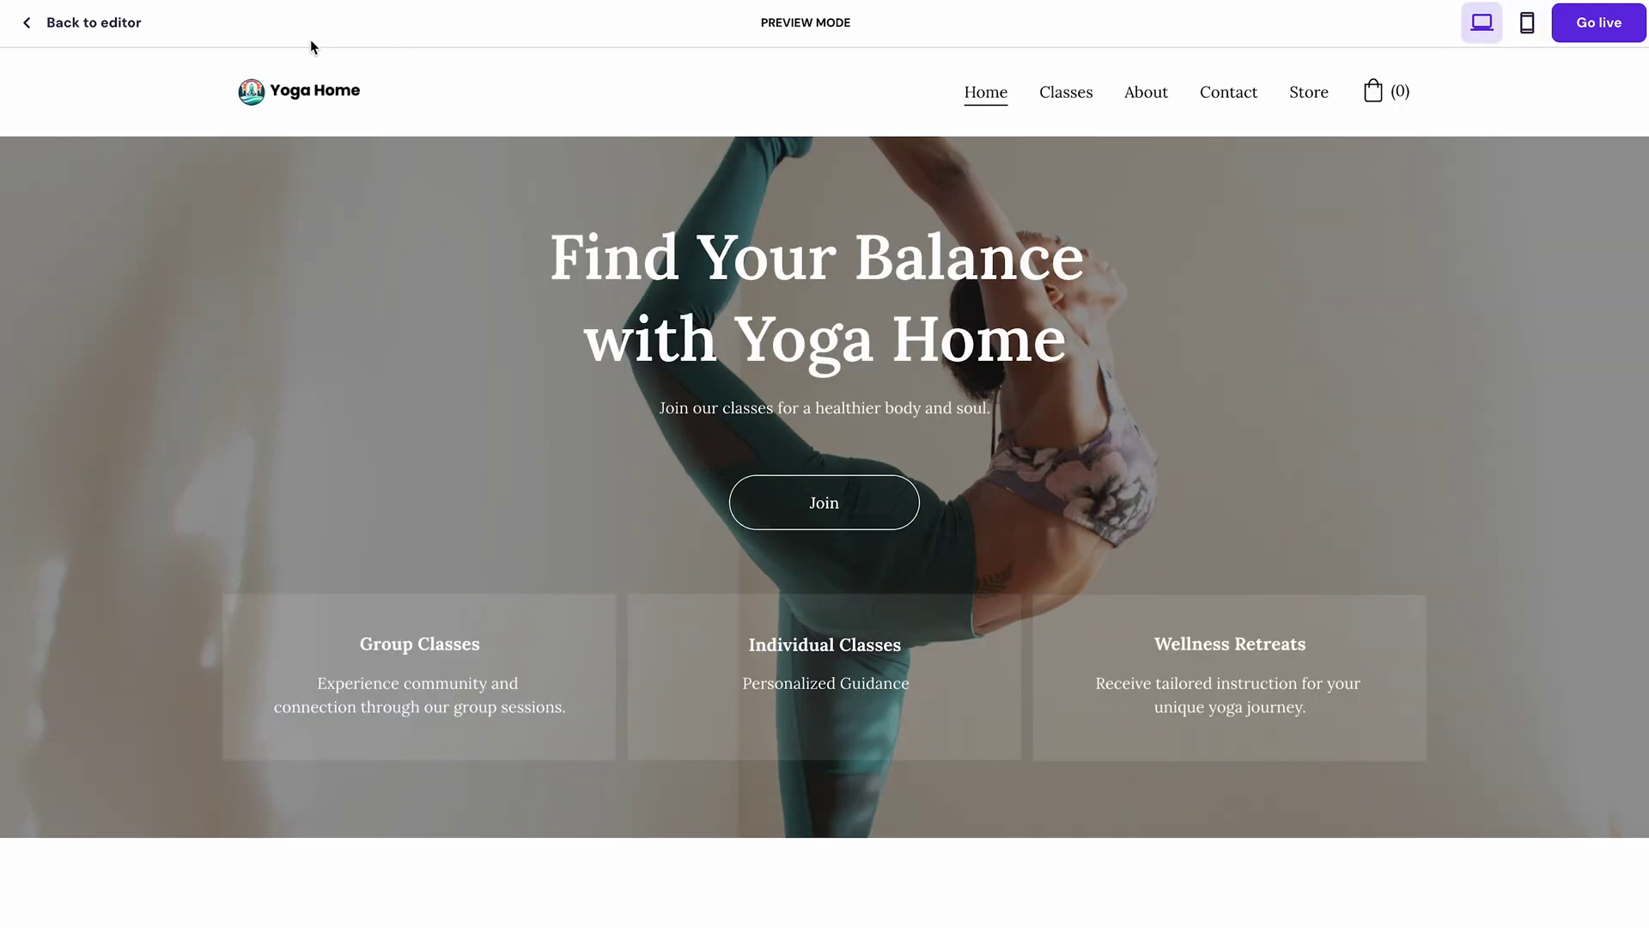